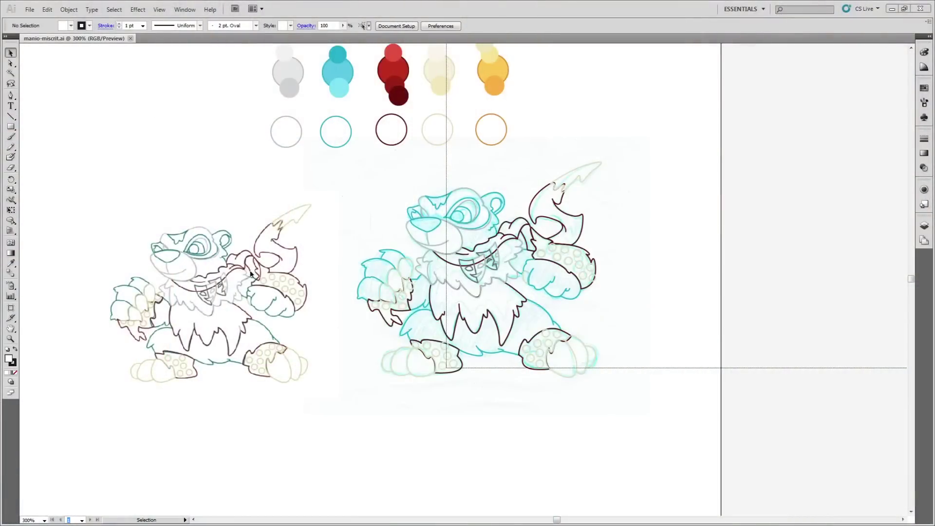
Unlock the closed layer for editing and lock the open layer
left_click(470, 310)
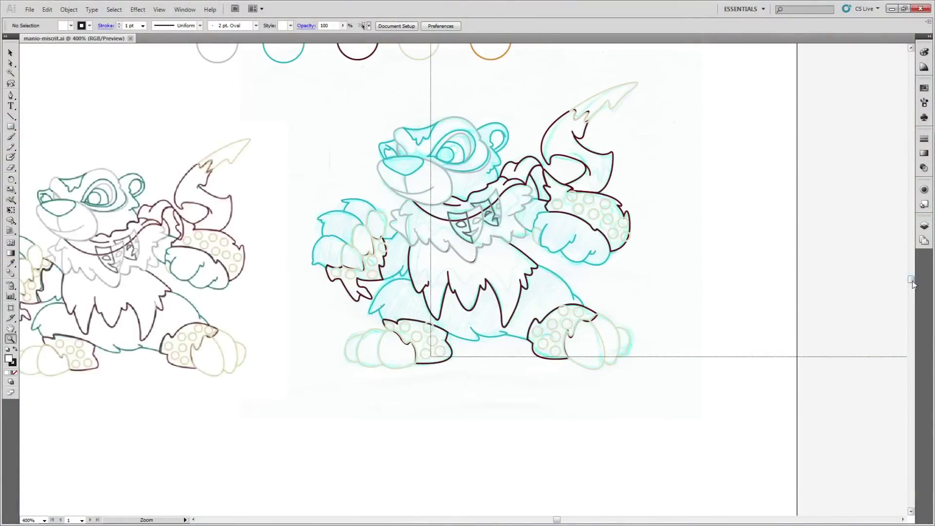
scroll(243, 195, "up", 3)
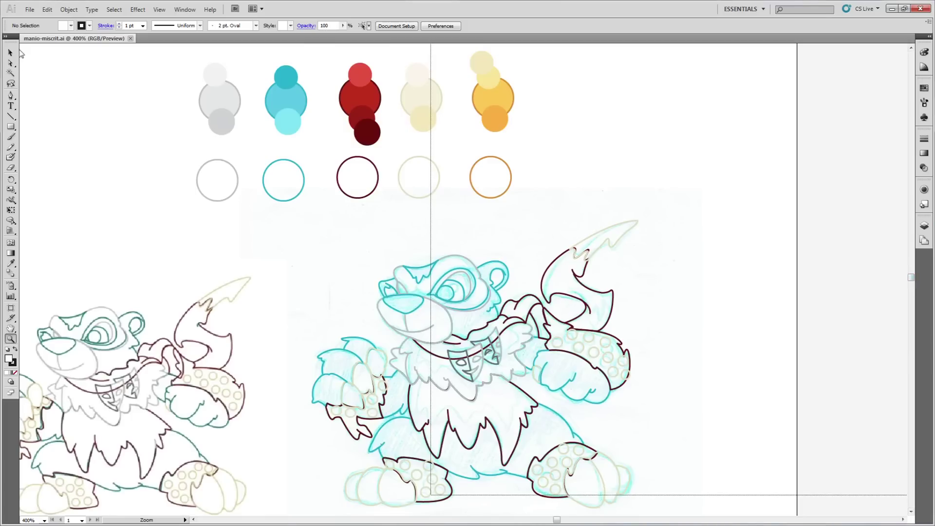
left_click(923, 226)
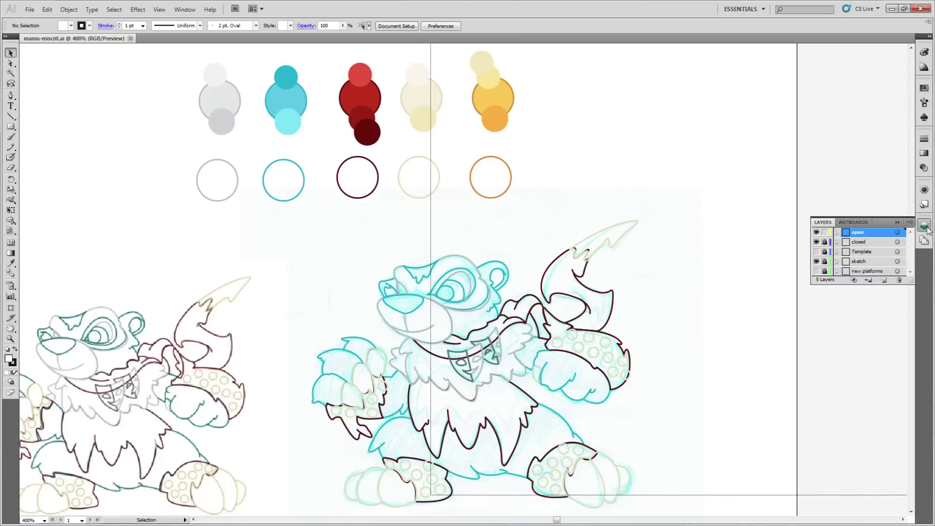
left_click(825, 260)
Fill the face mask, muzzle and chest fur shapes with the light grey base color from the palette
left_click(476, 266)
left_click(452, 330, "shift")
left_click(448, 389, "shift")
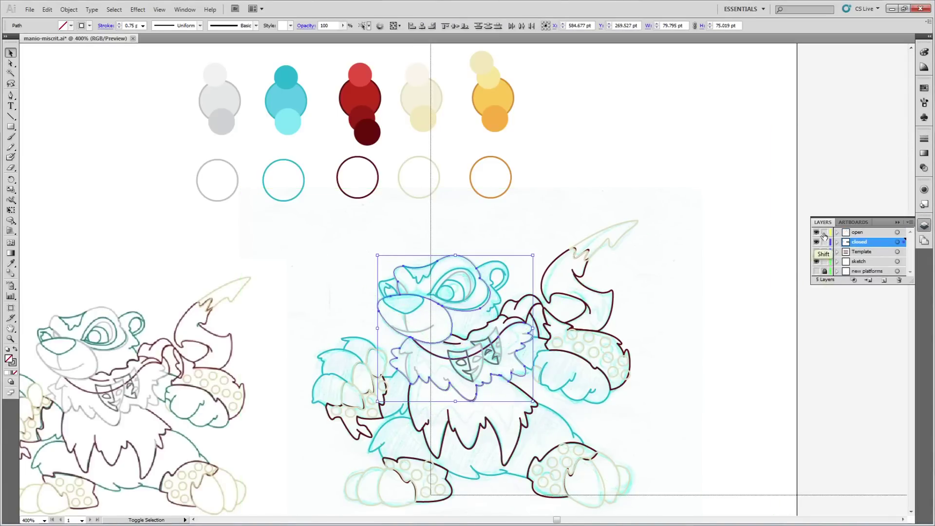
left_click(11, 263)
left_click(217, 99)
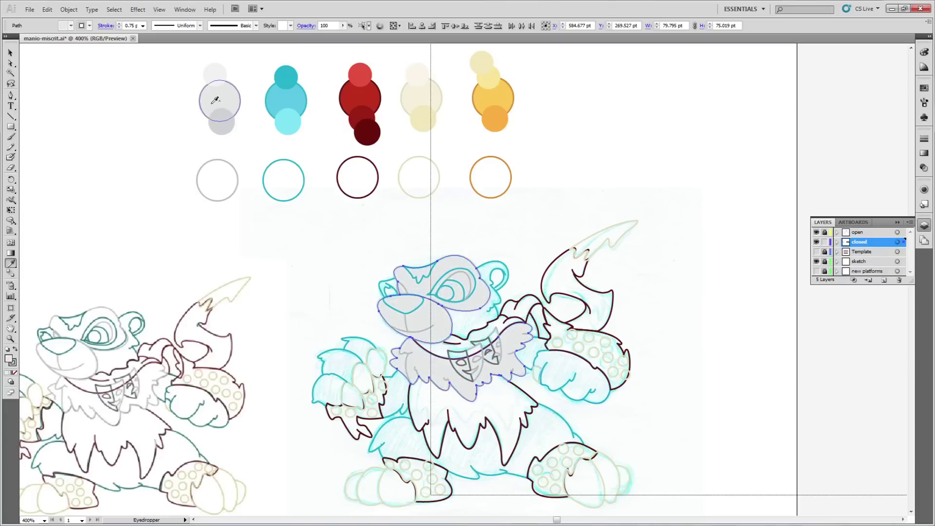
Fill the head and ears, paws and lower body shapes with the cyan base color from the palette
left_click(491, 262)
left_click(11, 52)
left_click(488, 259)
left_click(491, 262)
left_click(392, 282, "shift")
left_click(343, 365, "shift")
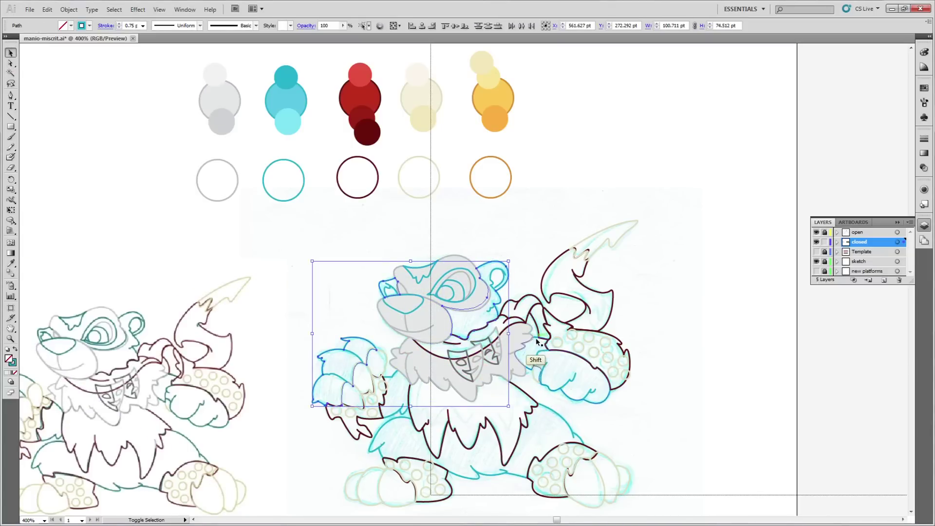
left_click(564, 443, "shift")
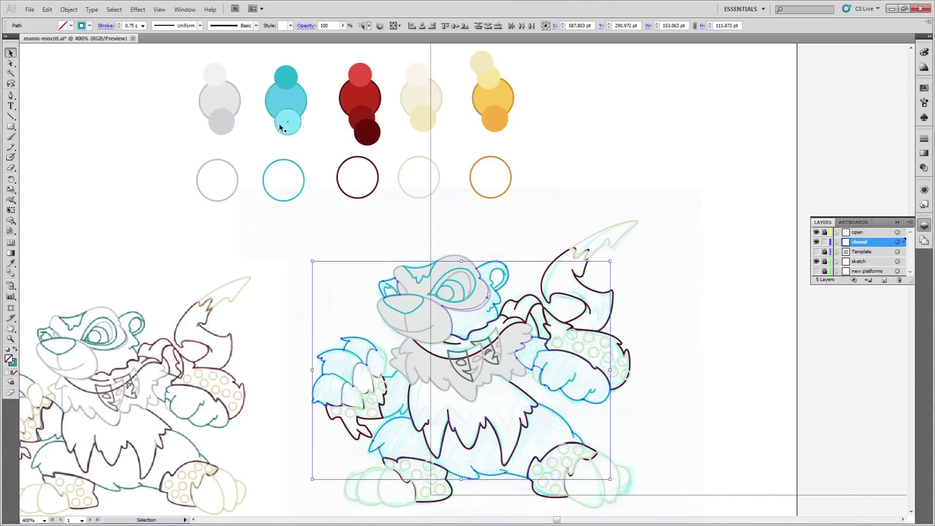
left_click(11, 263)
left_click(283, 103)
Fill the jagged forehead marking with the cyan base color
left_click(11, 53)
left_click(122, 78)
left_click(430, 276)
key("i")
left_click(299, 125)
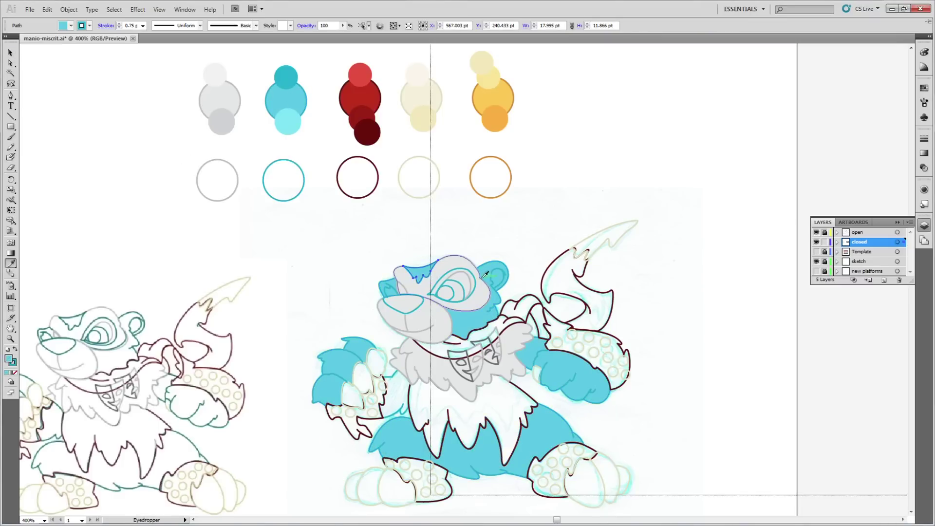
Fill the iris and the upper arm shape beside the tunic with the cyan base color
key("v")
left_click(460, 285)
key("i")
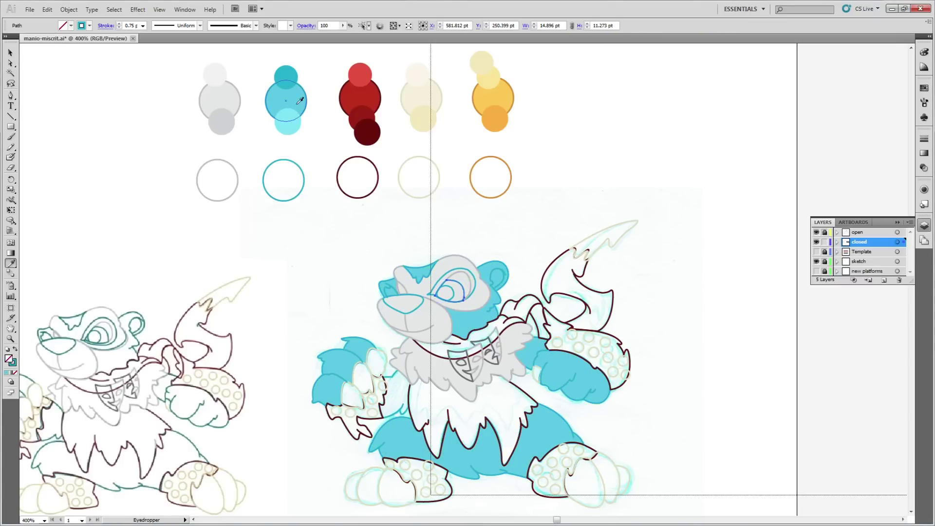
left_click(296, 103)
key("v")
left_click(403, 375)
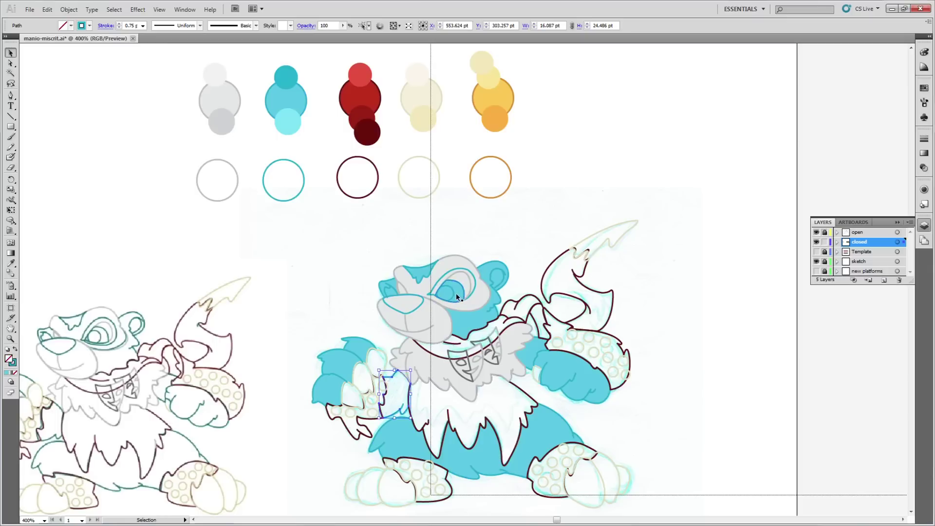
key("i")
left_click(459, 294)
Fill the scarf, its flowing end, the tunic, the ankle cuffs and the lowered arm's cuff with the red base color
key("v")
left_click(543, 301)
left_click(527, 322, "shift")
left_click(489, 420, "shift")
left_click(451, 493, "shift")
left_click(539, 496, "shift")
left_click(357, 439, "shift")
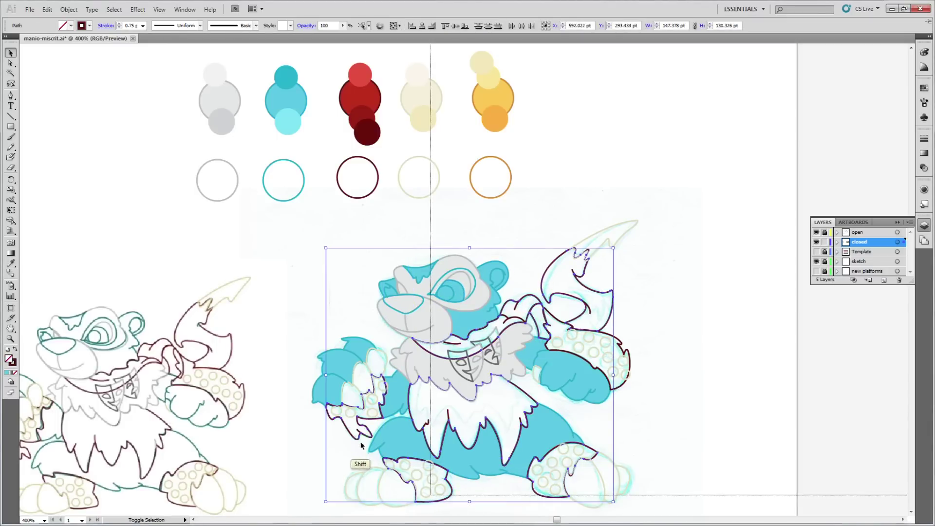
key("i")
left_click(343, 103)
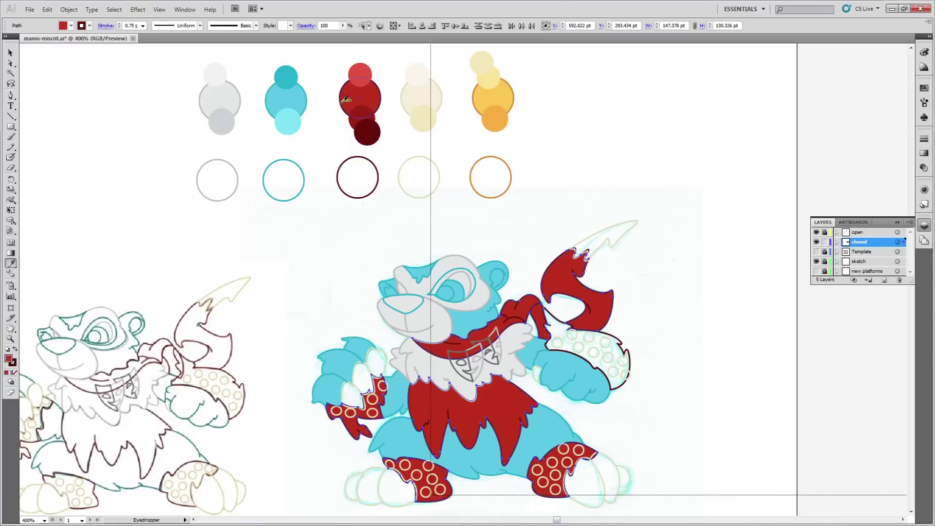
Fill the outer eye shape with the cyan base color and the eyeball inside it with light grey
key("v")
left_click(461, 268)
key("i")
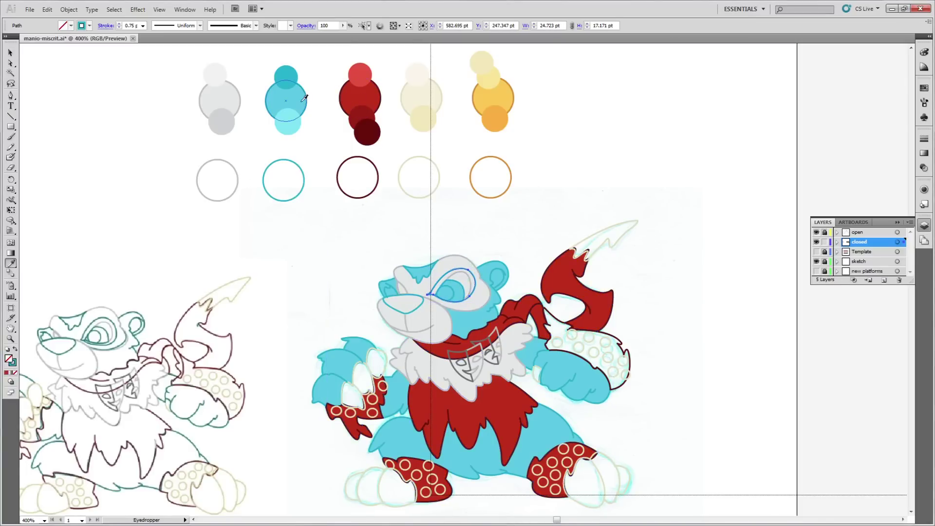
left_click(307, 103)
key("v")
left_click(464, 273)
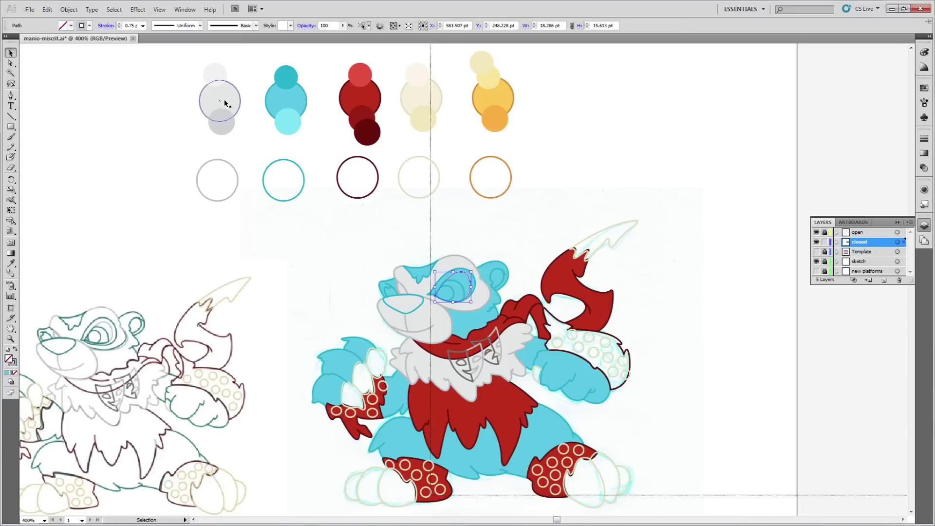
key("i")
left_click(220, 100)
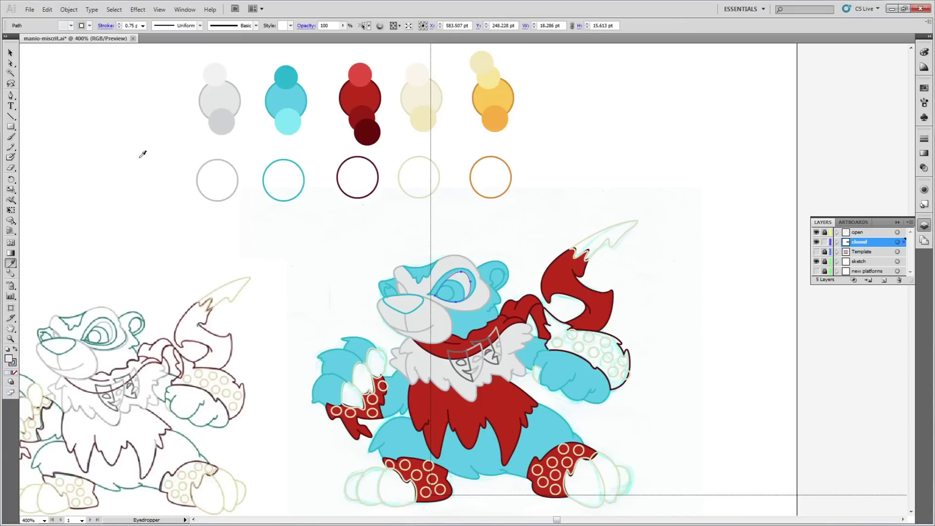
Fill the scarf tip, claws and toes with the cream base color, and the remaining spotted arm cuff with red
key("v")
left_click(606, 234)
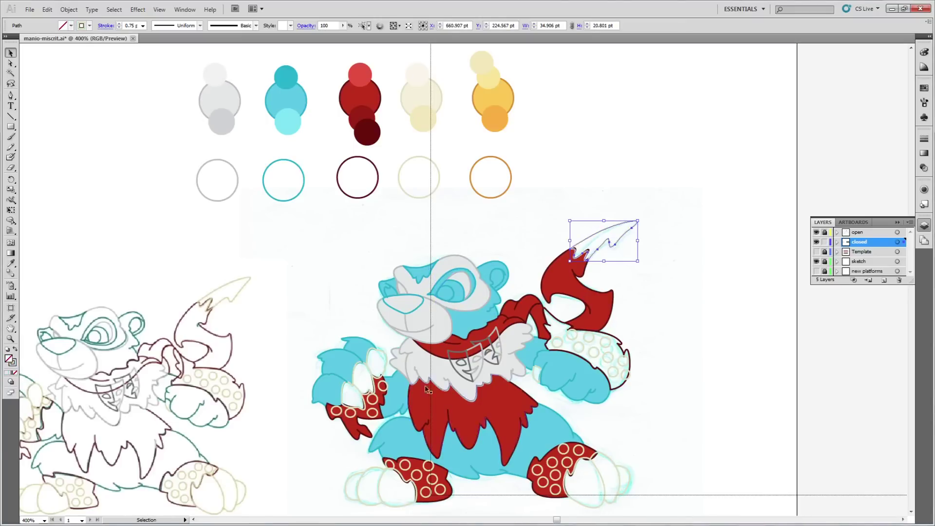
left_click(350, 480, "shift")
left_click(373, 417, "shift")
left_click(576, 500, "shift")
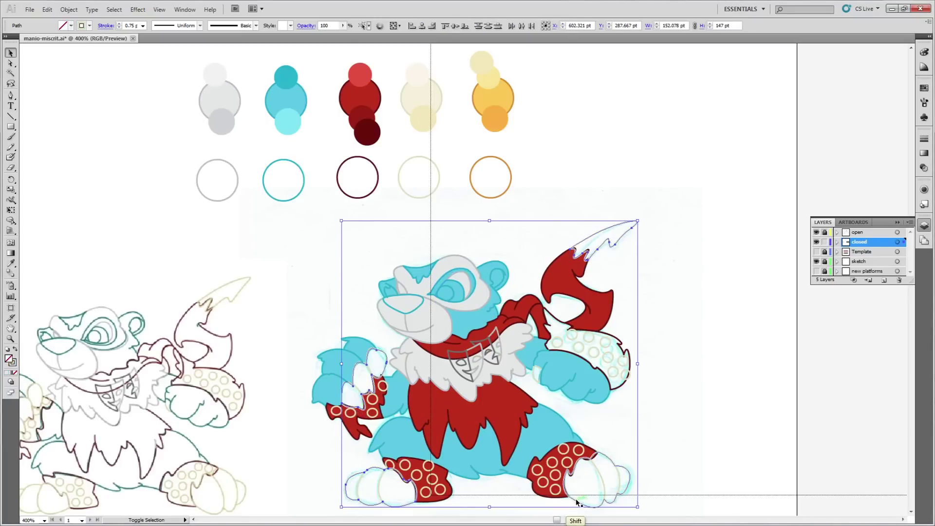
key("i")
left_click(403, 102)
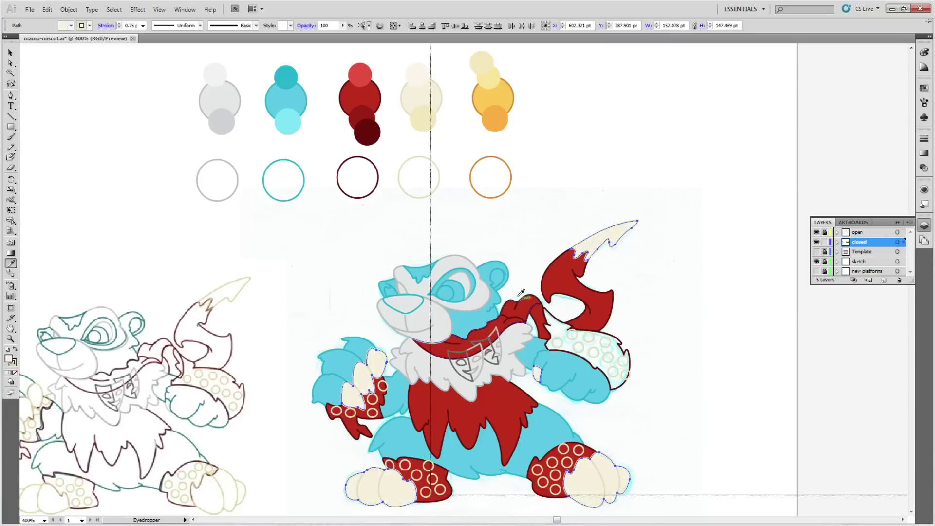
left_click(548, 324, "ctrl")
left_click(362, 96)
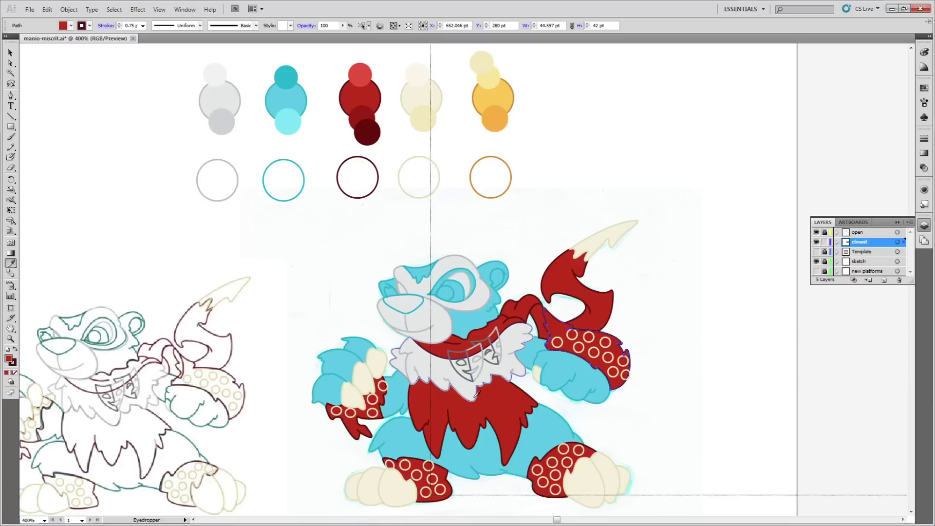
Recolor the iris with a teal 2A8AA0 fill and a darker teal outline
key("v")
left_click(464, 291)
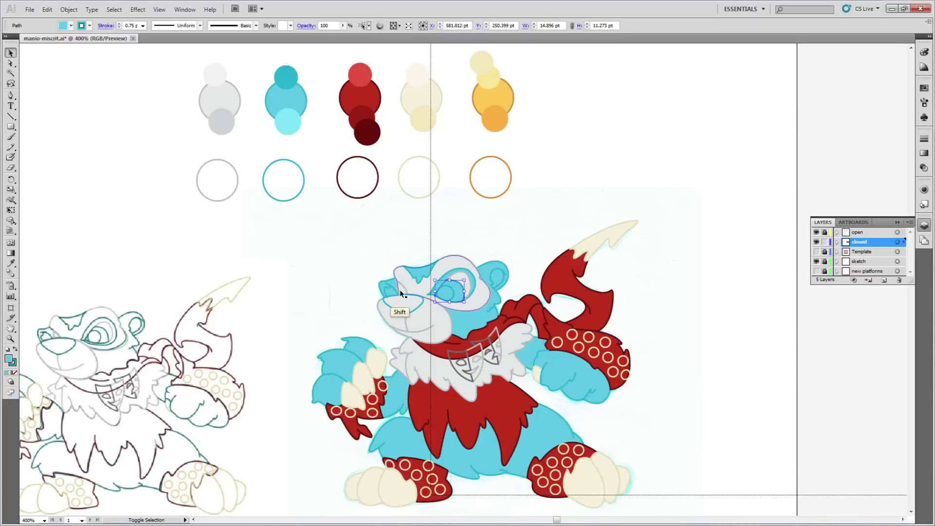
double_click(9, 359)
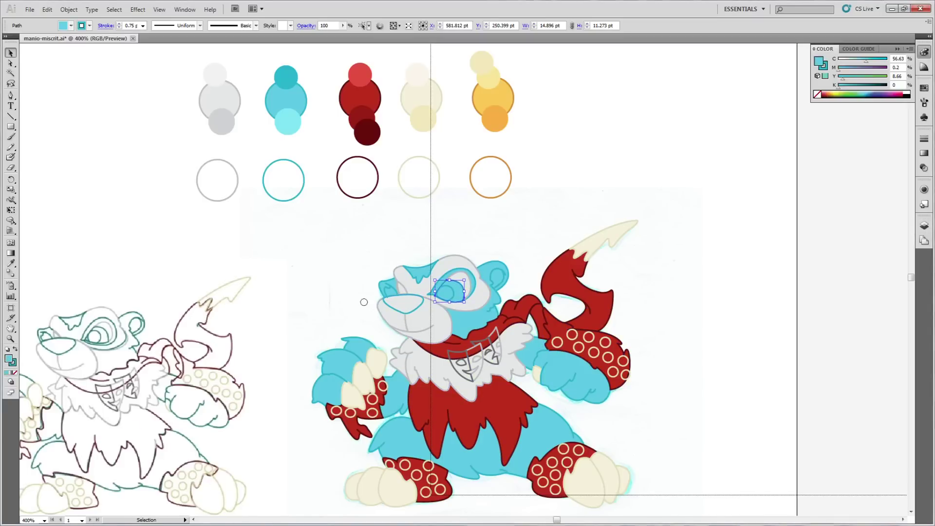
left_click_drag(434, 264, 436, 252)
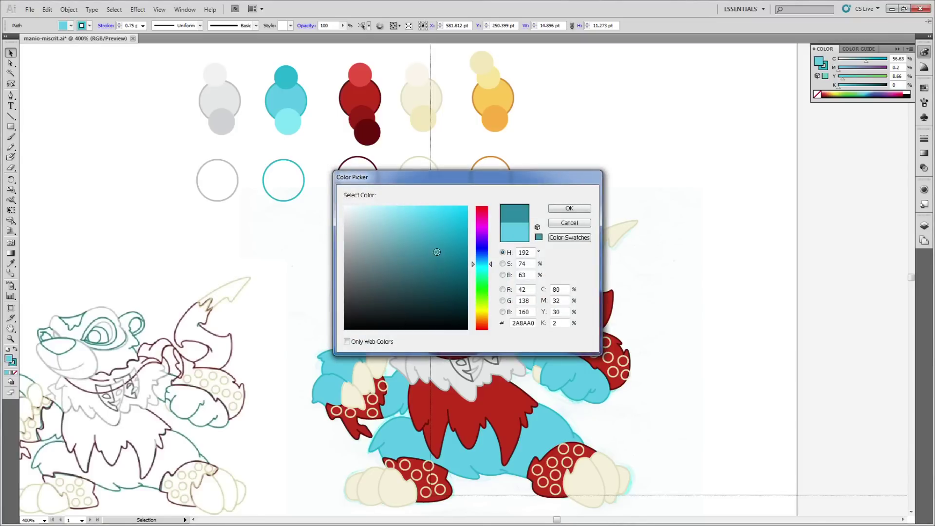
left_click(569, 208)
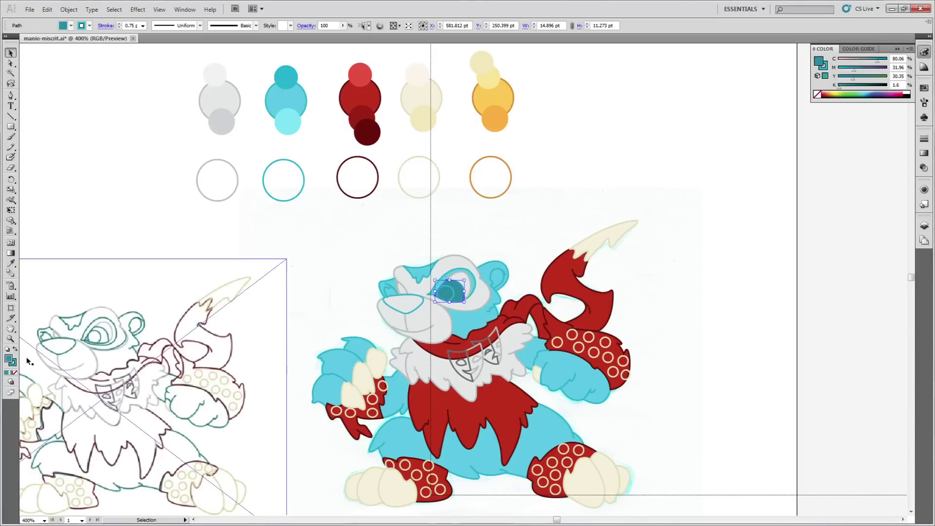
double_click(11, 361)
left_click_drag(450, 289, 455, 266)
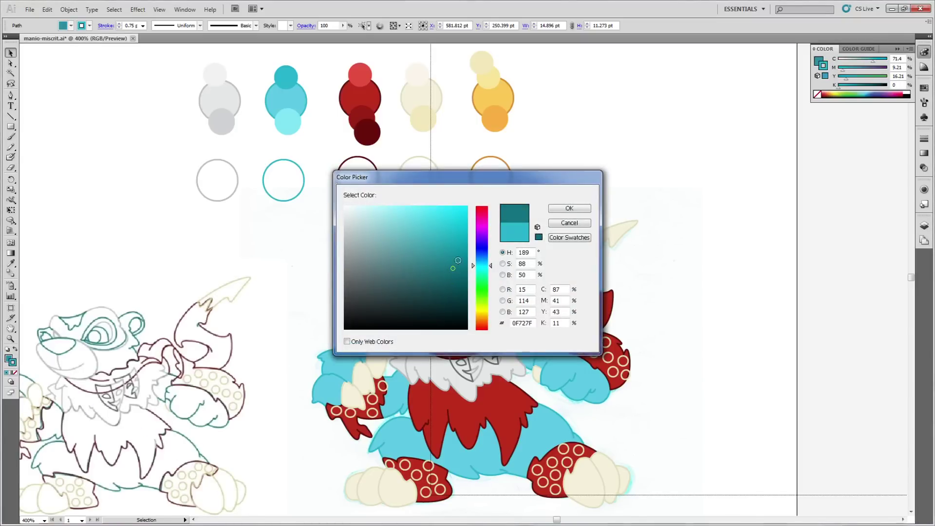
key("Return")
left_click(330, 287)
Give the pupil a near-black outline and a very dark teal fill
left_click(456, 300)
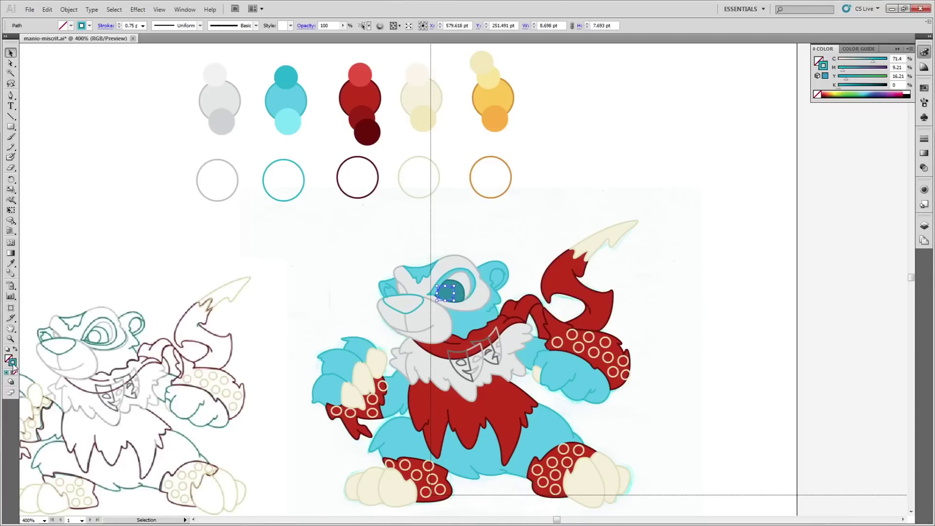
double_click(12, 363)
left_click(460, 322)
key("Return")
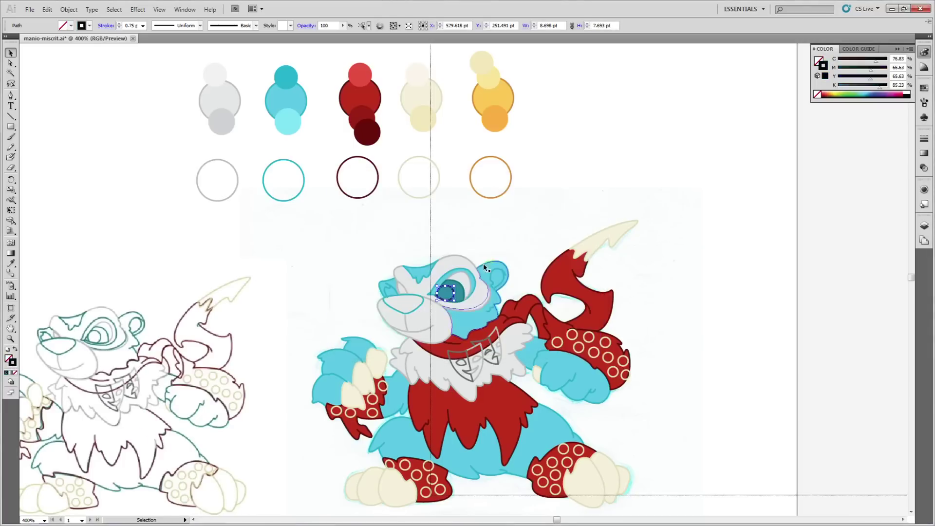
double_click(10, 362)
left_click(371, 297)
left_click(435, 289)
left_click_drag(435, 288, 431, 286)
left_click(566, 208)
left_click(565, 209)
Change the pupil's outline to a very dark green
left_click(449, 300)
double_click(12, 365)
left_click(449, 305)
left_click(568, 208)
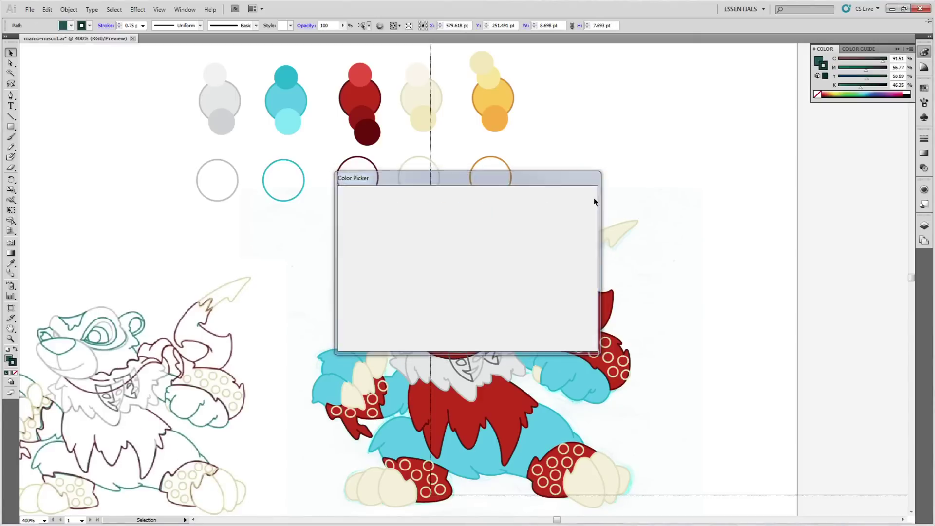
left_click(591, 199)
Fill the shaded halves of the two small masks on the chest with a medium grey
left_click(460, 356)
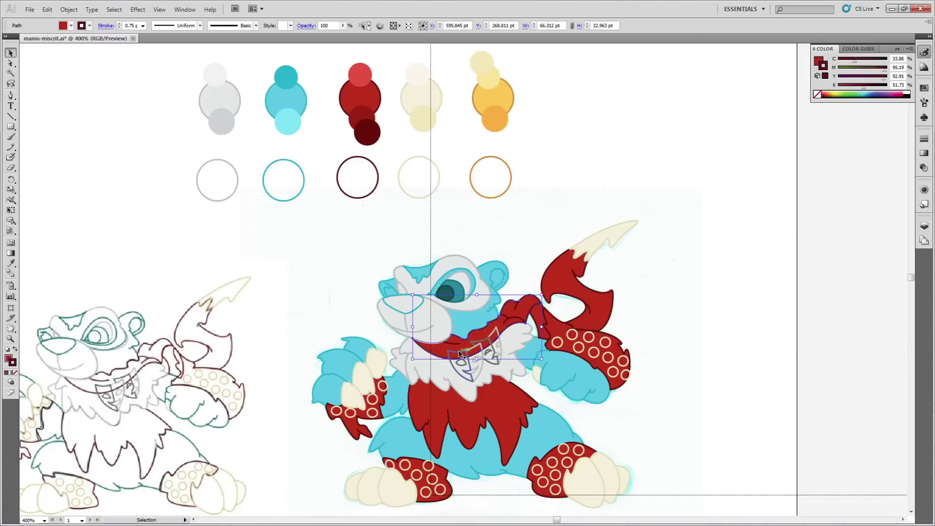
left_click(460, 356)
left_click(487, 342, "shift")
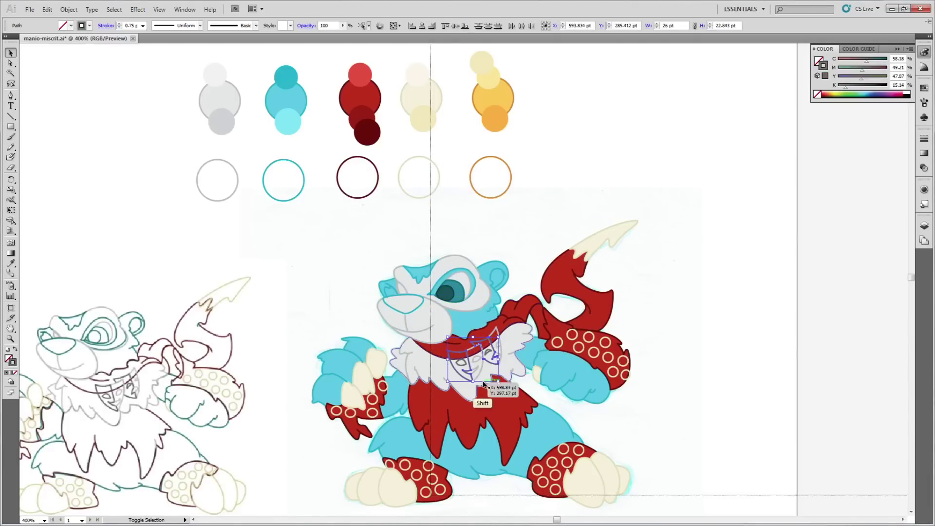
double_click(7, 363)
left_click(349, 273)
left_click(574, 210)
double_click(8, 359)
left_click(345, 257)
left_click(570, 209)
Fill the light halves of the two chest masks with a near-white grey
left_click(498, 336)
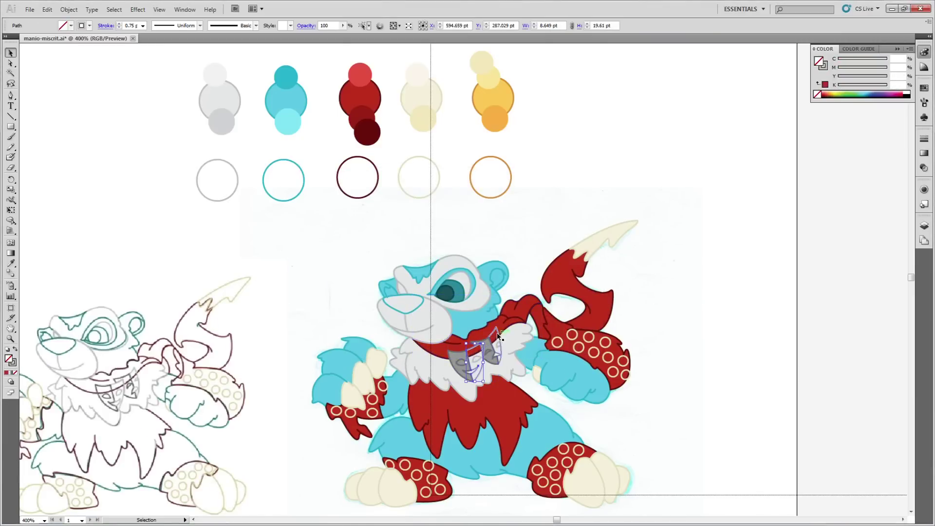
left_click(495, 335, "shift")
double_click(7, 363)
left_click(346, 213)
left_click(562, 210)
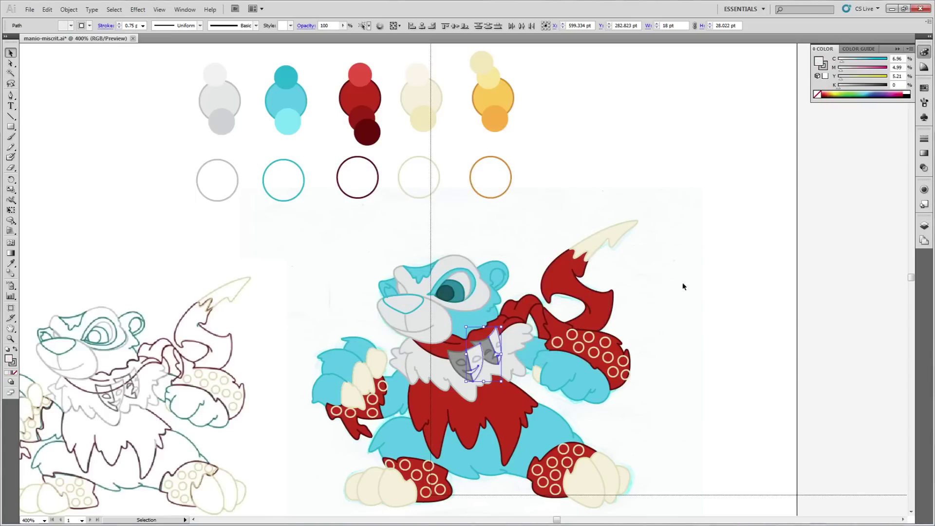
left_click(683, 285)
Fill the round spots on the lowered arm's cuff and the nearby ankle cuff with the golden yellow base color and its orange outline
left_click(380, 388)
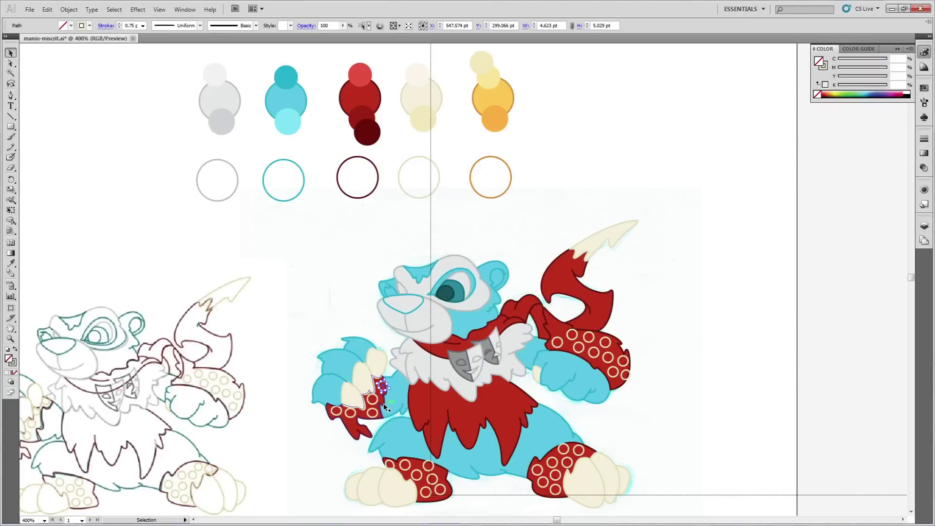
left_click(379, 409)
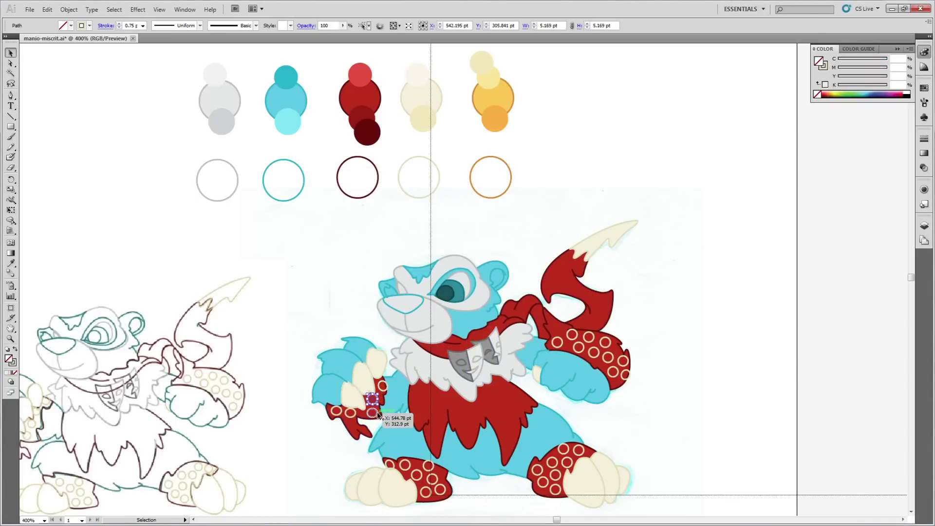
left_click(381, 409, "shift")
left_click(381, 408, "shift")
left_click(386, 389, "shift")
left_click(376, 403, "shift")
left_click(354, 417, "shift")
left_click(336, 410, "shift")
left_click(389, 464, "shift")
left_click(404, 464, "shift")
left_click(417, 474, "shift")
left_click(424, 469, "shift")
left_click(437, 478, "shift")
left_click(442, 488, "shift")
left_click(429, 493, "shift")
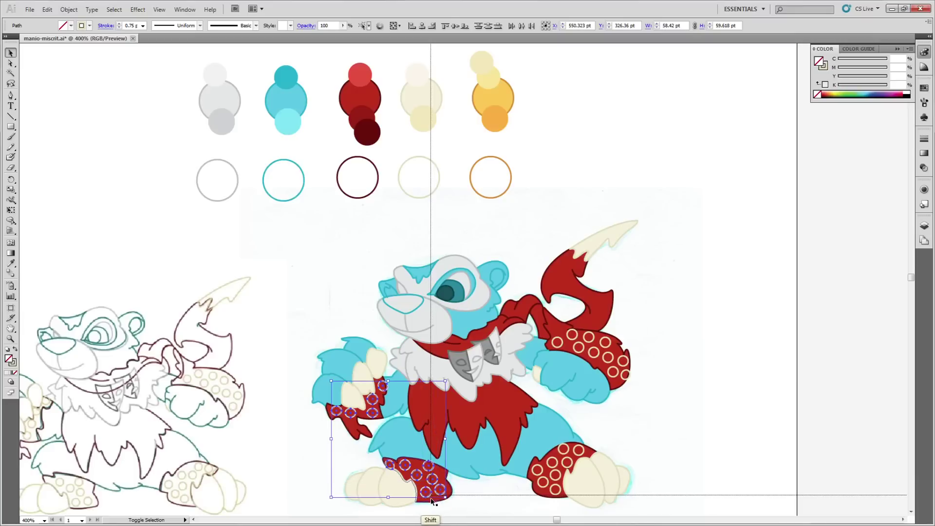
key("i")
left_click(493, 98)
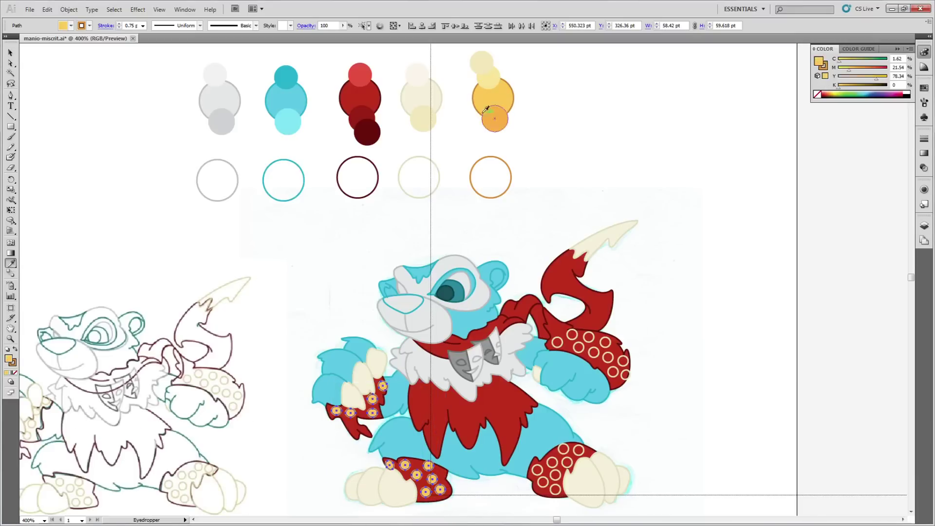
Fill the round spots on the other ankle cuff and the outstretched arm's cuff with the golden yellow base color and its orange outline
key("v")
left_click(577, 449)
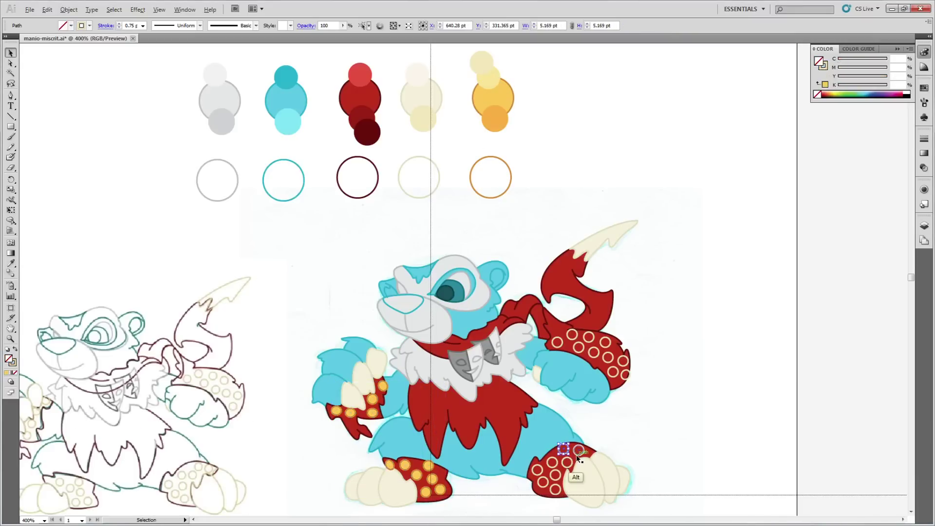
left_click(570, 459, "shift")
left_click(564, 454, "shift")
left_click(556, 461, "shift")
left_click(541, 468, "shift")
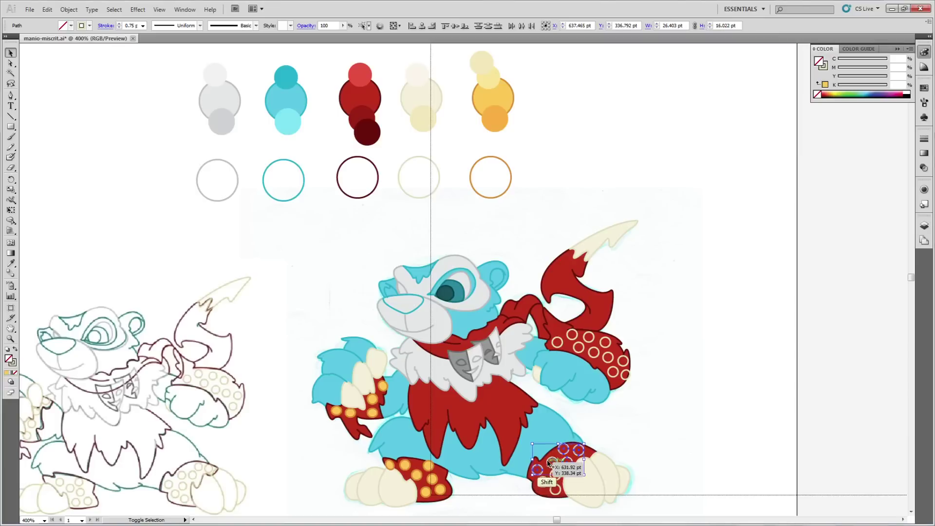
left_click(550, 479, "shift")
left_click(546, 481, "shift")
left_click(554, 490, "shift")
left_click(560, 346, "shift")
left_click(571, 340, "shift")
left_click(589, 341, "shift")
left_click(593, 352, "shift")
left_click(605, 342, "shift")
left_click(608, 357, "shift")
left_click(623, 361, "shift")
left_click(625, 374, "shift")
key("i")
left_click(502, 95)
key("v")
left_click(600, 219)
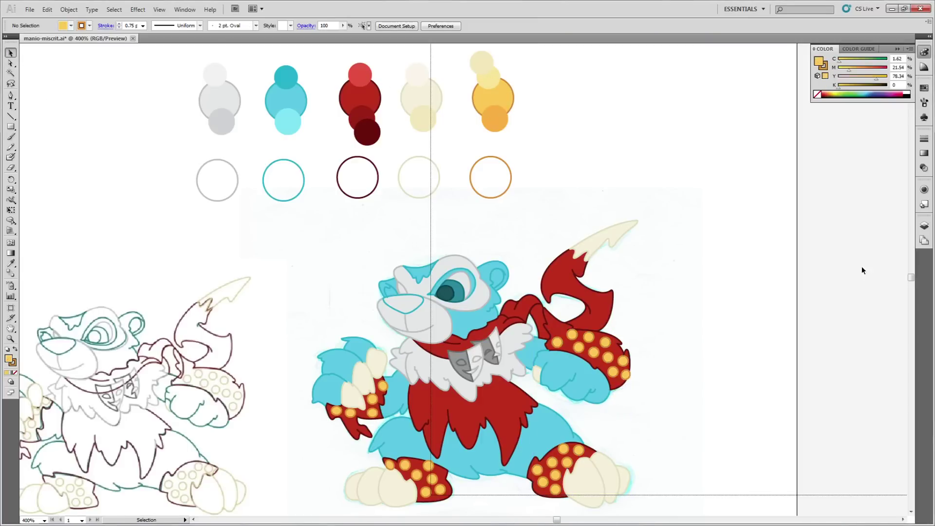
Change the outline of the blue head, lowered arm and body shapes to a darker teal
scroll(681, 253, "down", 1)
scroll(536, 283, "up", 2)
left_click(420, 303)
left_click(389, 317, "shift")
left_click(475, 355, "shift")
left_click(402, 423, "shift")
left_click(470, 482, "shift")
left_click_drag(911, 278, 911, 279)
double_click(14, 364)
left_click(453, 252)
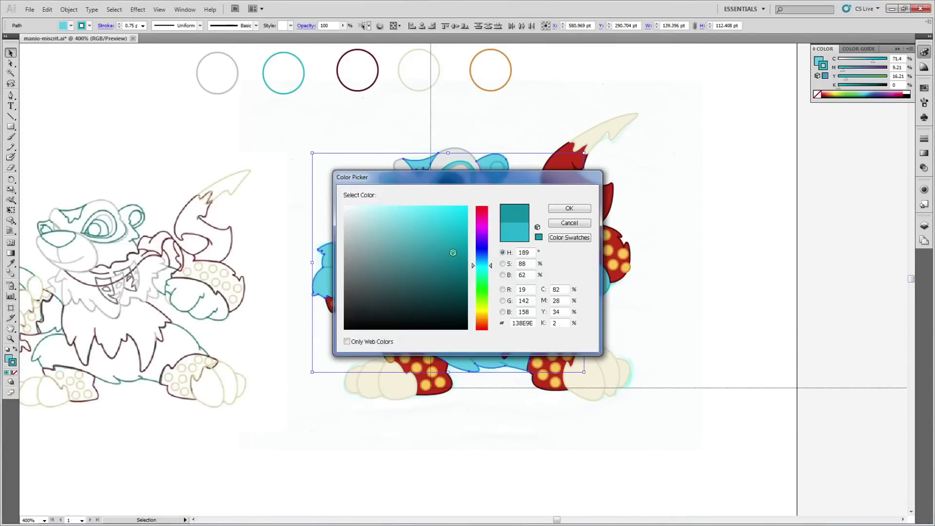
left_click(570, 210)
left_click(691, 329)
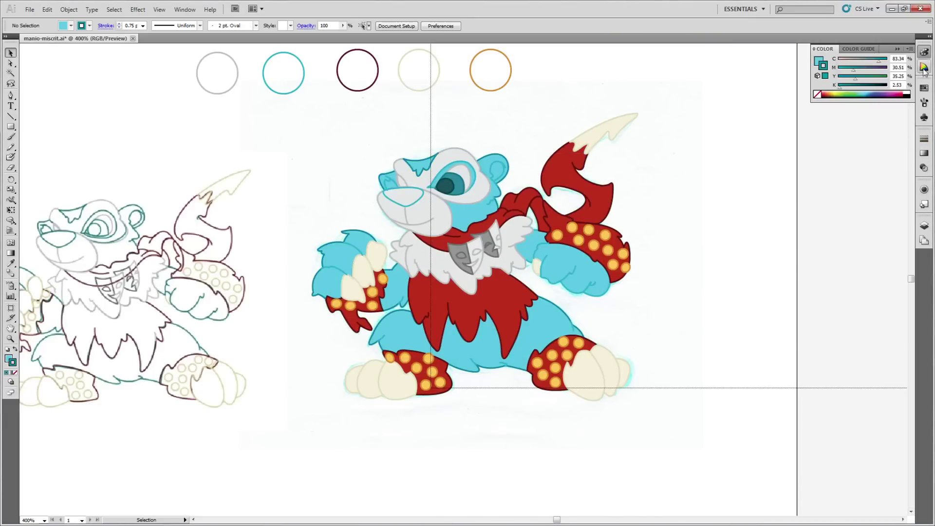
Lock the closed layer and make the open layer editable
left_click(925, 226)
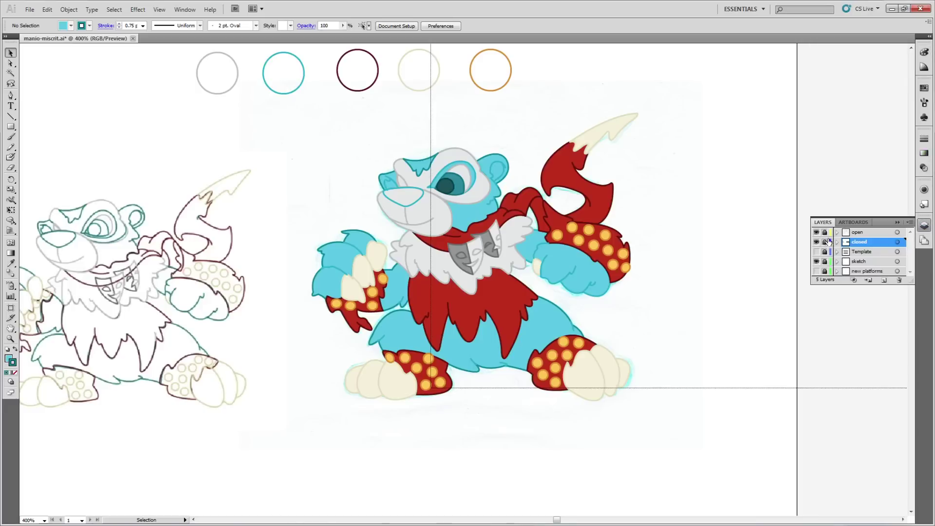
left_click(387, 177, "shift")
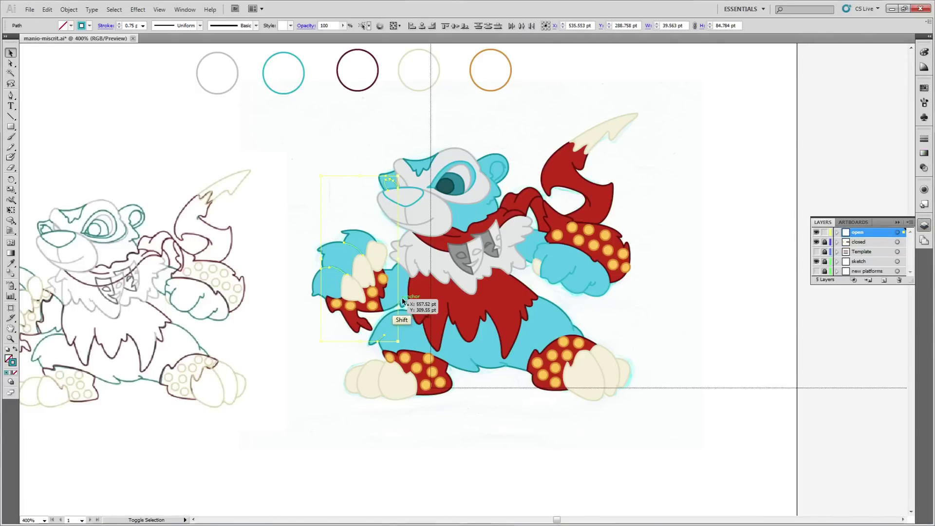
double_click(503, 363, "shift")
double_click(658, 308)
Give the open detail lines in the ears, arms and body fur the darker teal outline with no fill
left_click(384, 180, "shift")
left_click(358, 249, "shift")
left_click(339, 269, "shift")
left_click(497, 170, "shift")
left_click(587, 288, "shift")
left_click(473, 368, "shift")
left_click(404, 303, "shift")
left_click(572, 325, "shift")
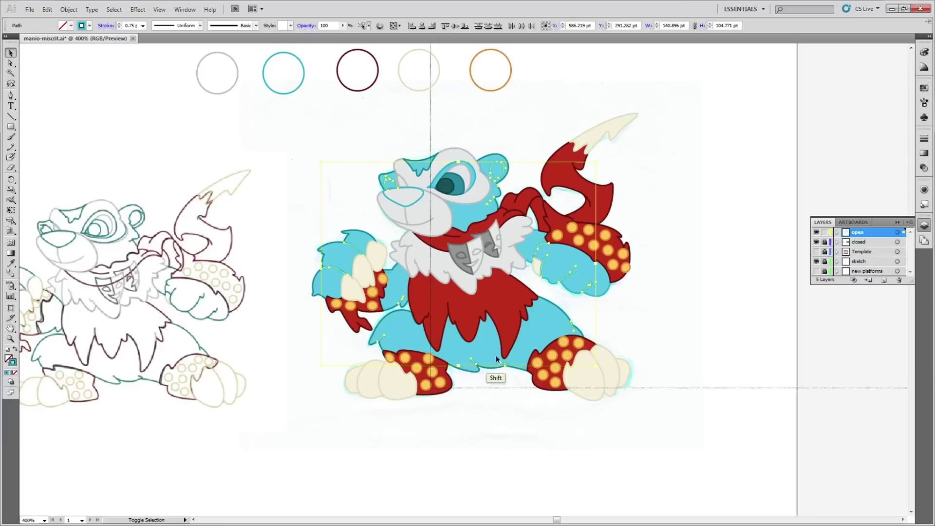
left_click(11, 263)
left_click(329, 245)
left_click(7, 359)
left_click(15, 374)
left_click(11, 53)
left_click(62, 68)
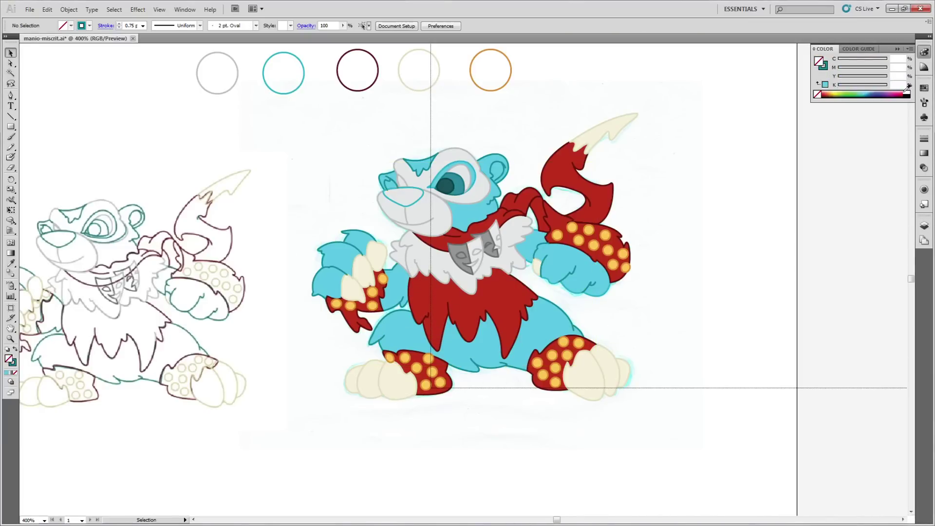
Lock the open layer, unlock the closed layer, and apply the dark teal outline to the blue eye surround and outstretched arm
left_click(924, 225)
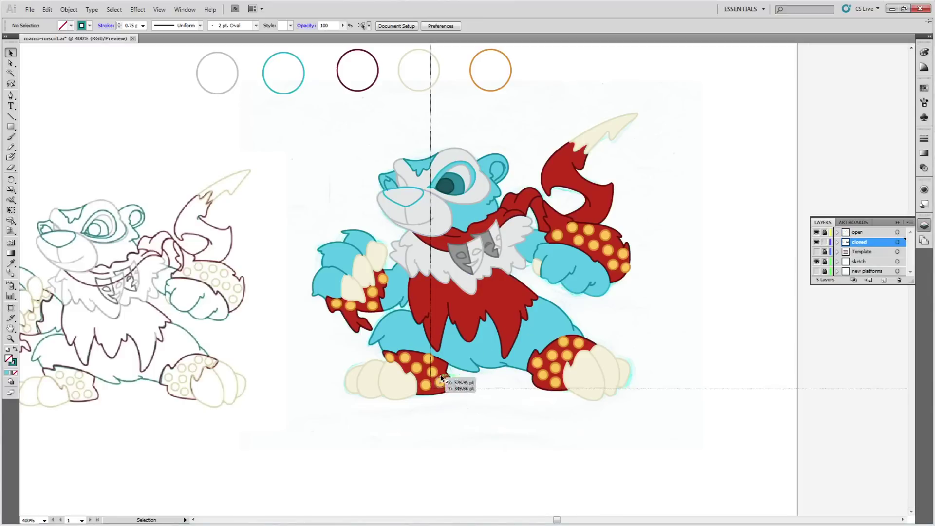
left_click(528, 248)
left_click(12, 262)
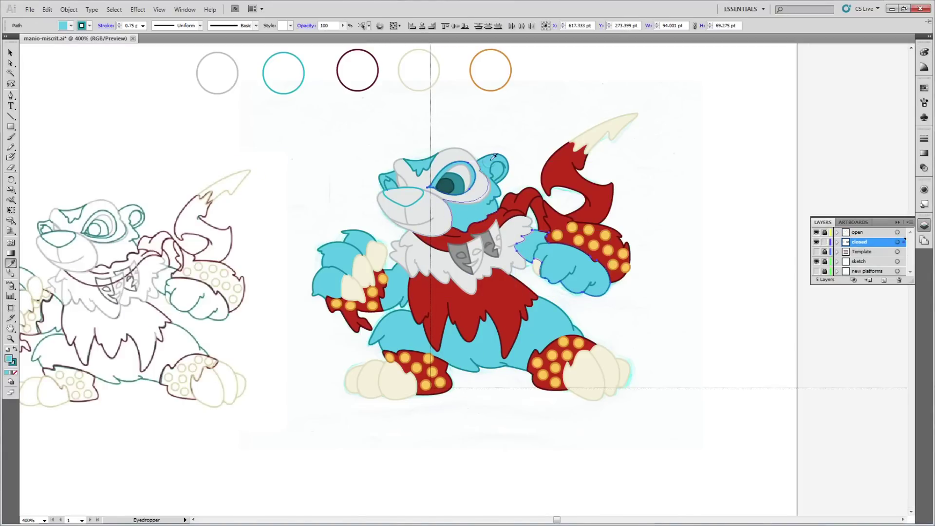
left_click(11, 52)
left_click(677, 302)
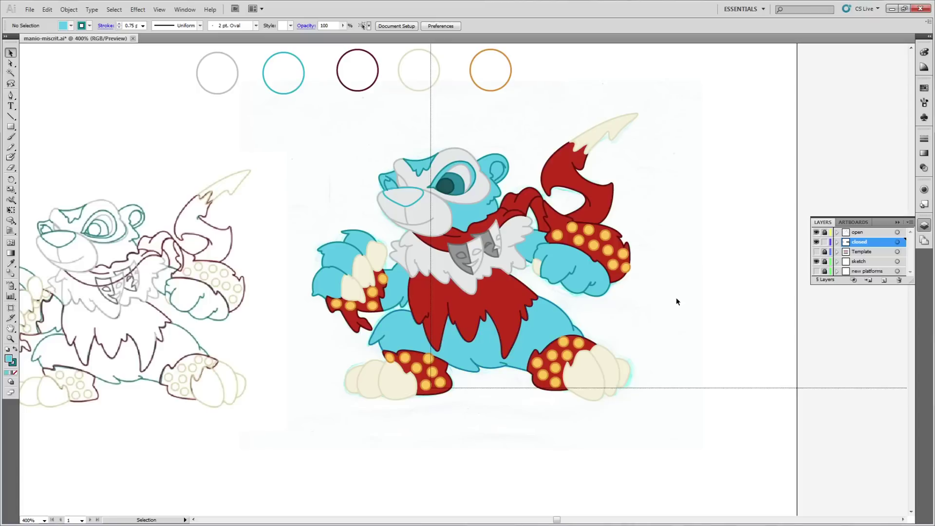
Color the nose with the teal sampled from the iris and adjust the sampled colors
left_click(396, 205)
key("i")
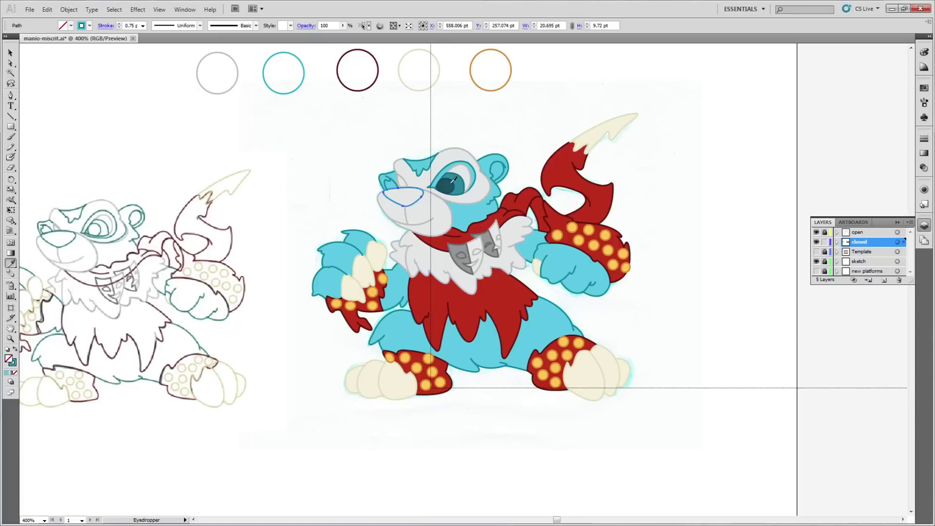
left_click(453, 180)
left_click(10, 359)
double_click(10, 362)
left_click_drag(405, 265, 440, 267)
key("Return")
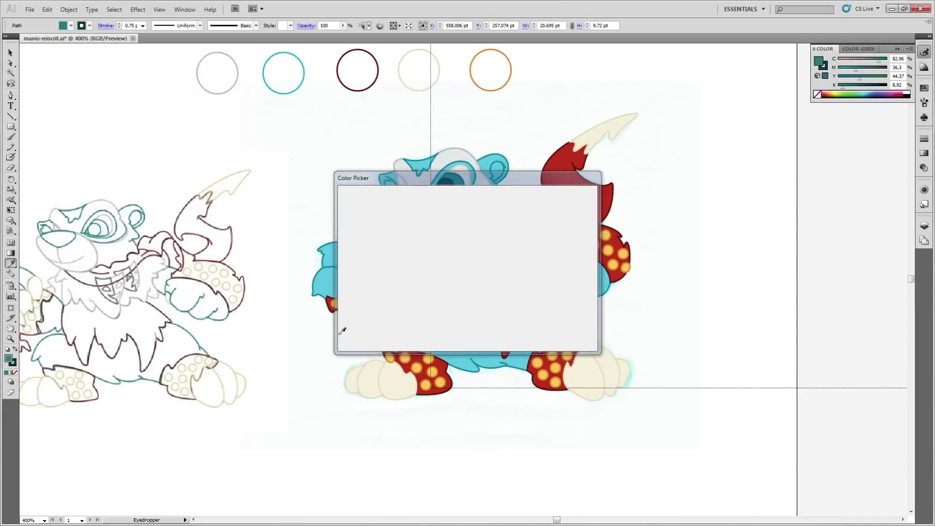
left_click(12, 339)
left_click(417, 191)
left_click(486, 284)
left_click(486, 284)
left_click(327, 221)
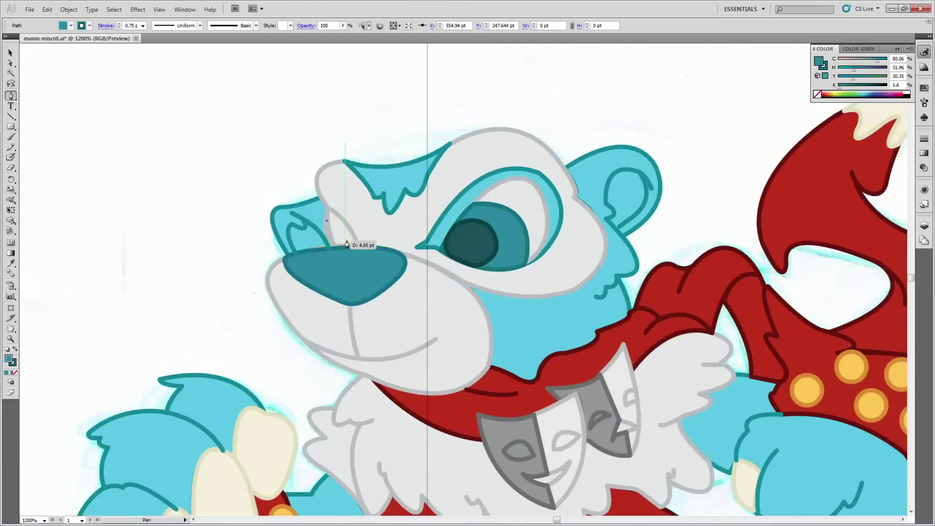
left_click_drag(355, 269, 356, 268)
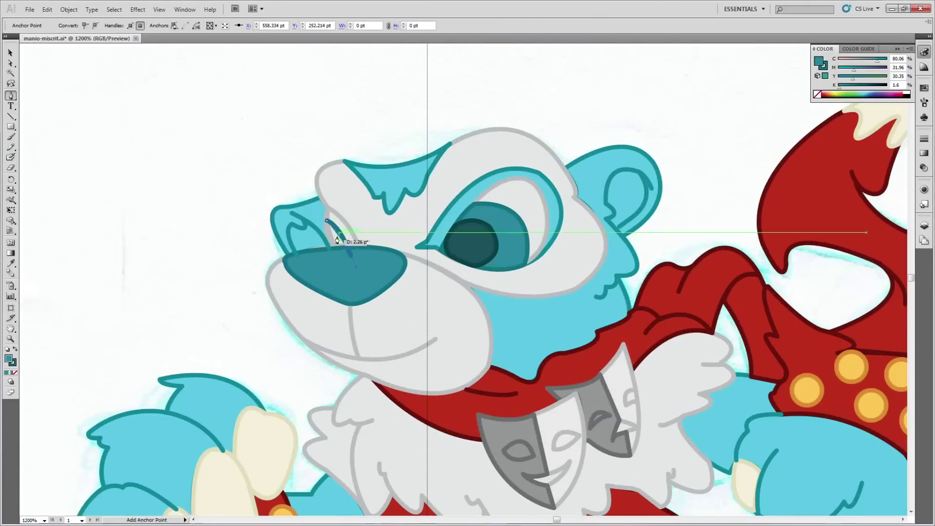
key("ctrl+z")
key("ctrl+z")
Draw a small closed teal iris in the far eye, ending at the upper edge of the nose, with the Pen tool
left_click(327, 221)
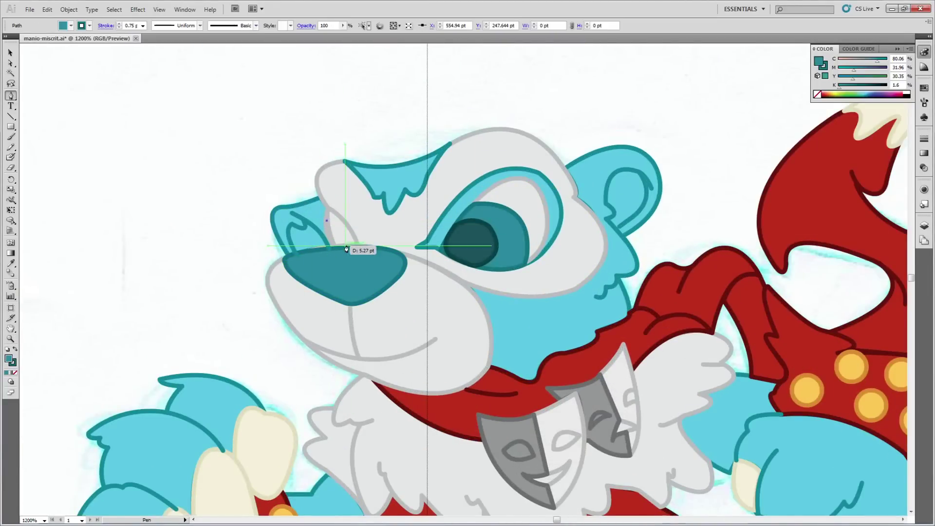
left_click_drag(345, 245, 347, 256)
left_click(326, 220)
key("v")
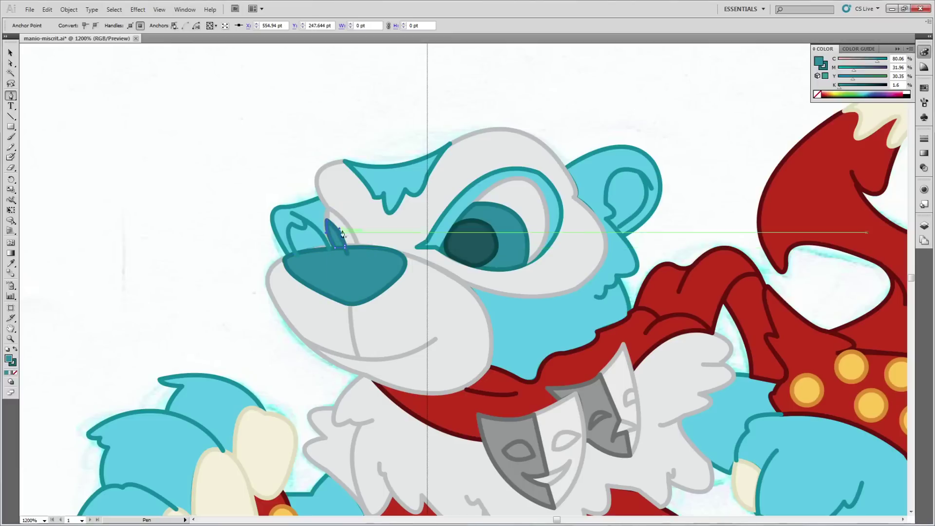
left_click(182, 121)
Bring the nose and the far eye's iris to the front and move them to the open layer
left_click(353, 256)
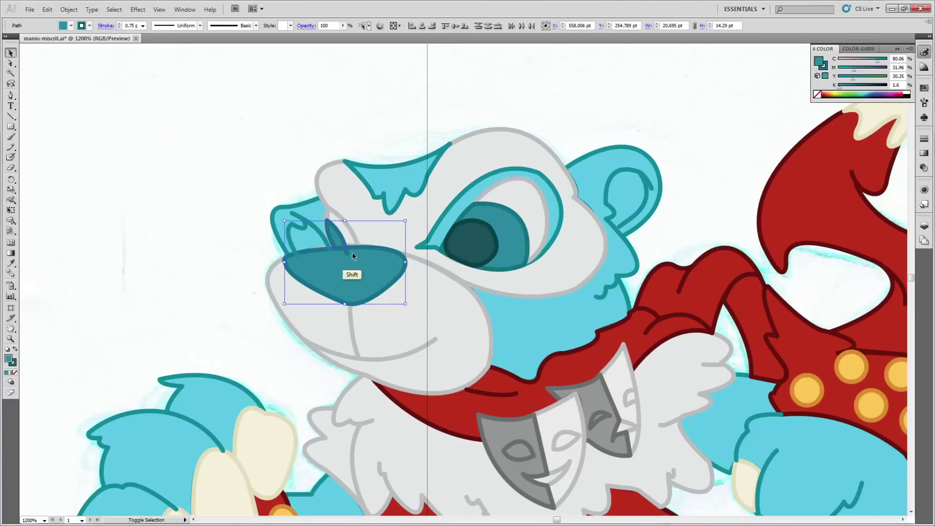
key("ctrl+shift+a")
left_click(336, 238)
left_click(356, 271, "shift")
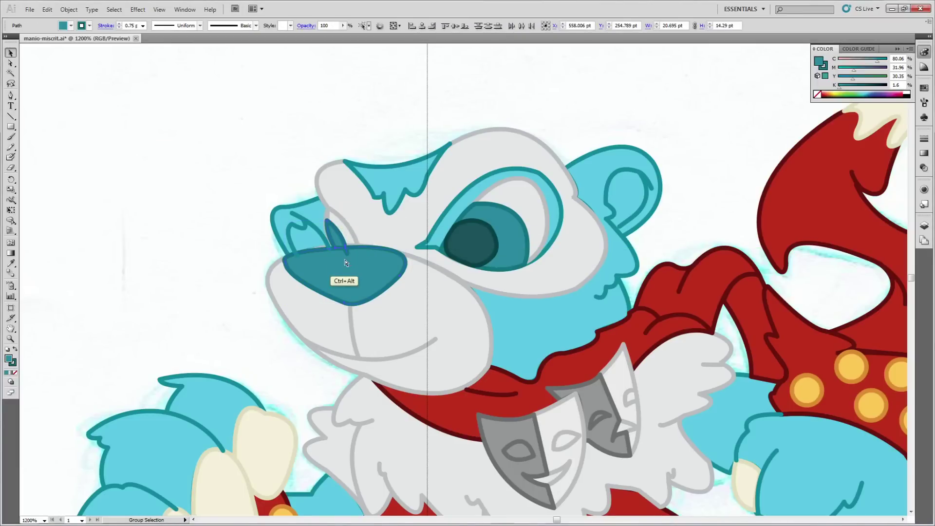
left_click(73, 11)
mouse_move(95, 32)
left_click(225, 32)
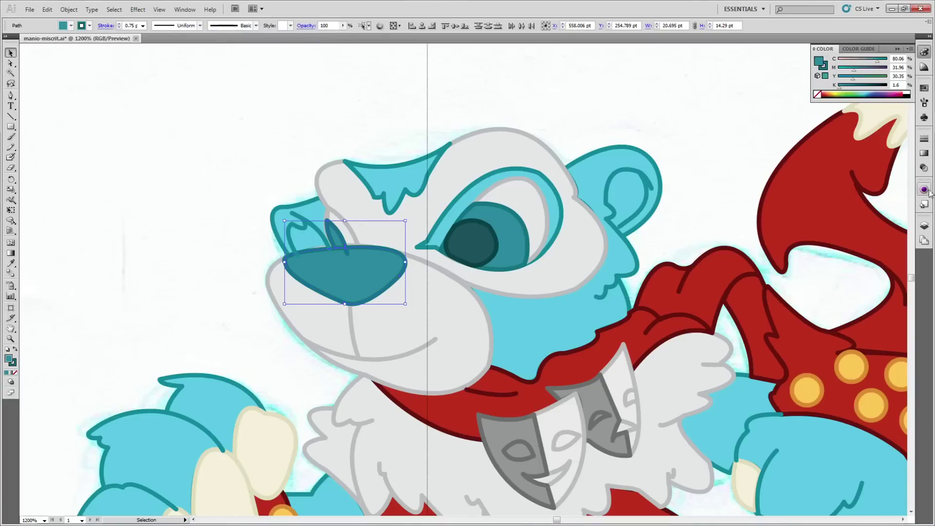
left_click(924, 225)
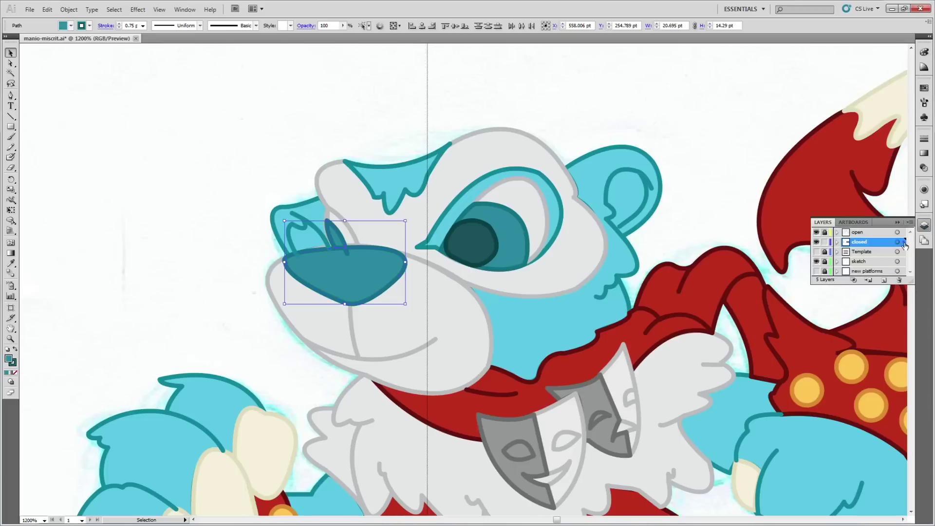
left_click_drag(905, 245, 904, 233)
key("ctrl+shift+a")
Move the nose and the far eye's iris back to the closed layer
left_click(401, 264)
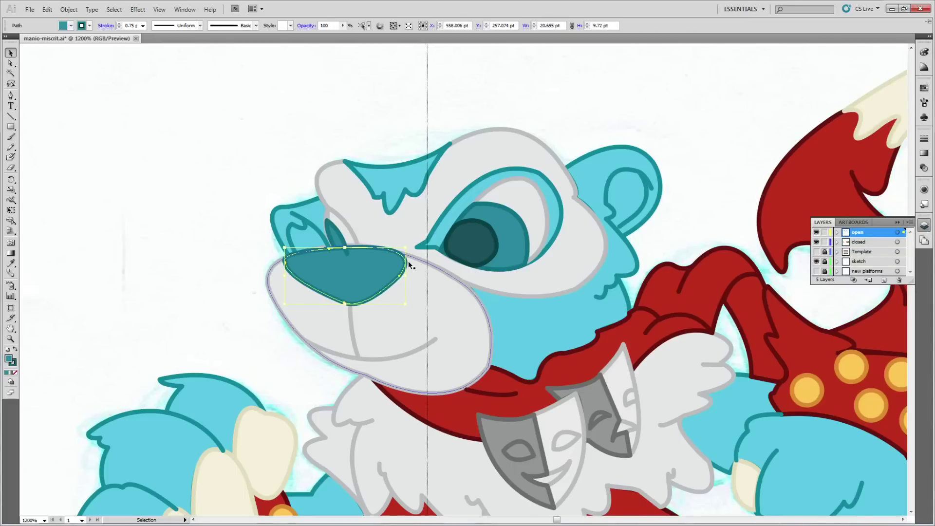
left_click(335, 236)
left_click(349, 274, "shift")
mouse_move(904, 233)
left_mouse_down()
mouse_move(904, 243)
mouse_move(904, 233)
left_mouse_up()
left_click(719, 157)
left_click(340, 264)
left_click(716, 190)
Nudge the nose slightly upward and shift the far eye's iris slightly toward the far ear
left_click_drag(370, 267, 370, 262)
left_click(595, 113)
right_click(332, 233)
left_click(414, 117)
left_click_drag(337, 233, 333, 235)
left_click(427, 122)
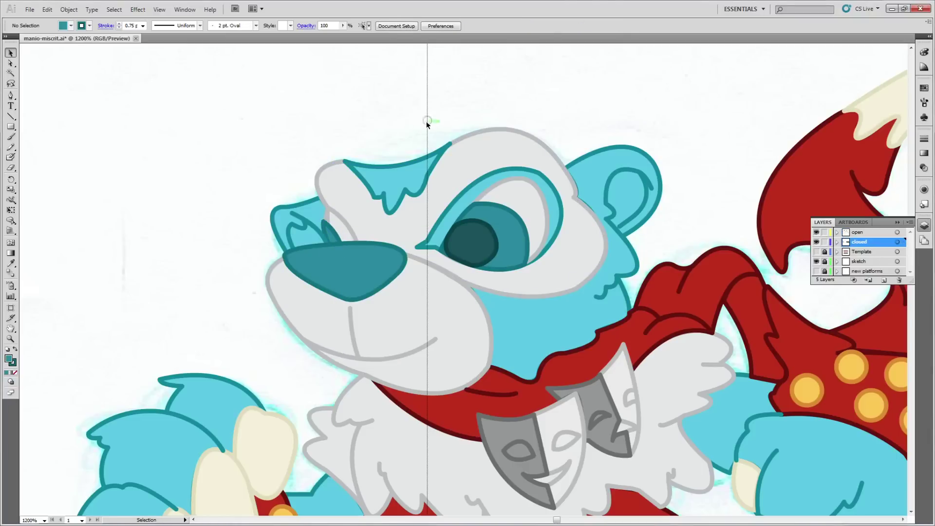
left_click(324, 238)
right_click(329, 237)
left_click(428, 120)
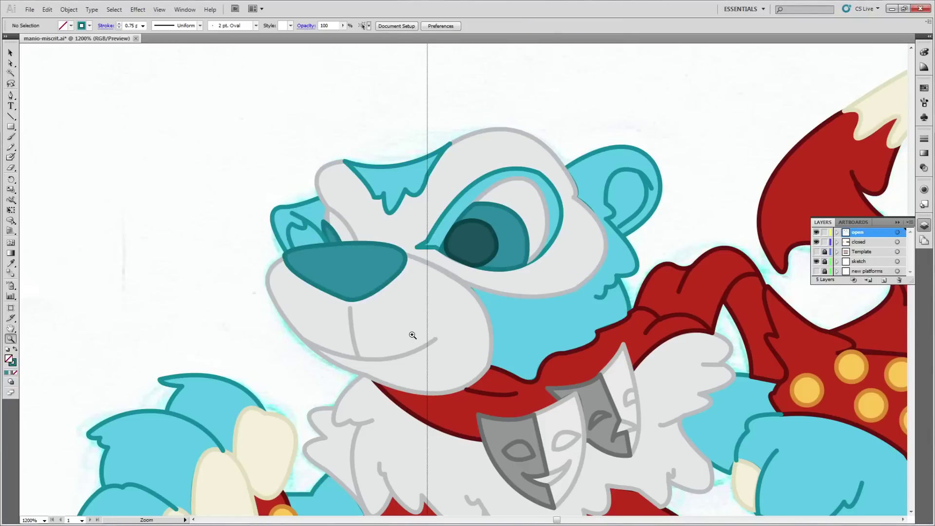
Fill the eye holes on the shaded halves of the two chest masks with dark grey
left_click(520, 322)
left_click(396, 295, "alt")
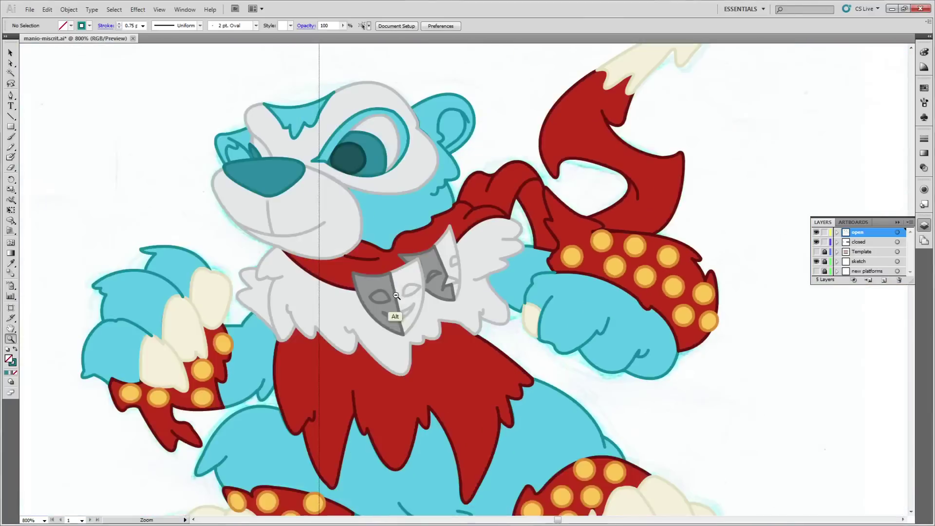
left_click(492, 344, "alt")
left_click(11, 53)
left_click(379, 240)
left_click(421, 227, "shift")
left_click(11, 361)
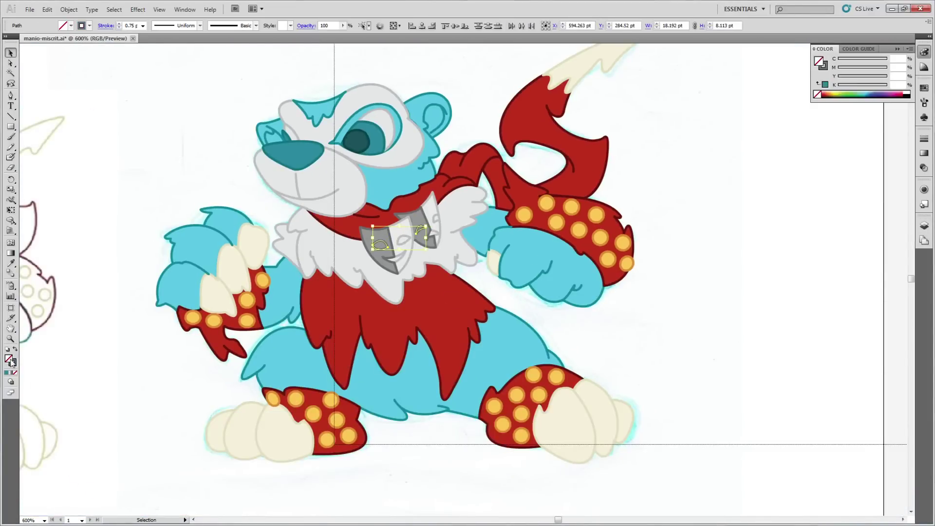
double_click(11, 361)
left_click(576, 209)
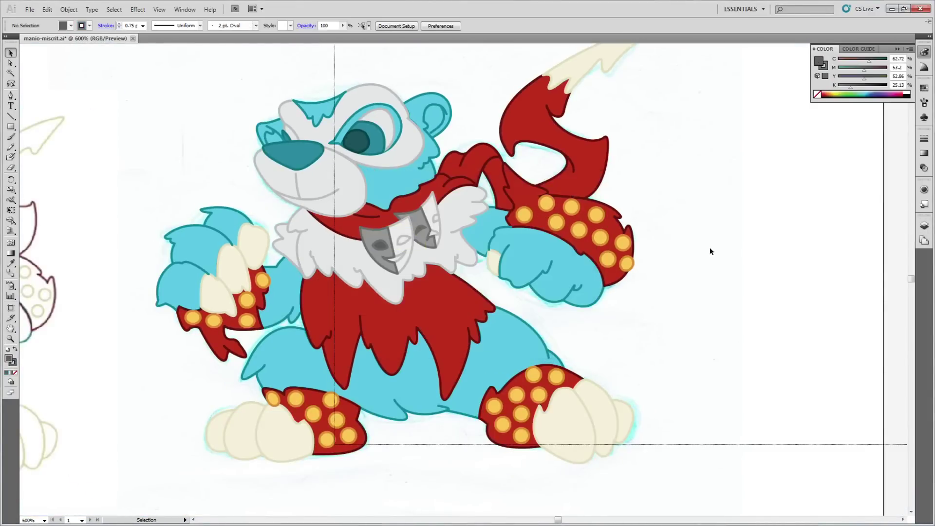
Fine-tune the neutral grey of the eye holes on the shaded mask halves
double_click(10, 360)
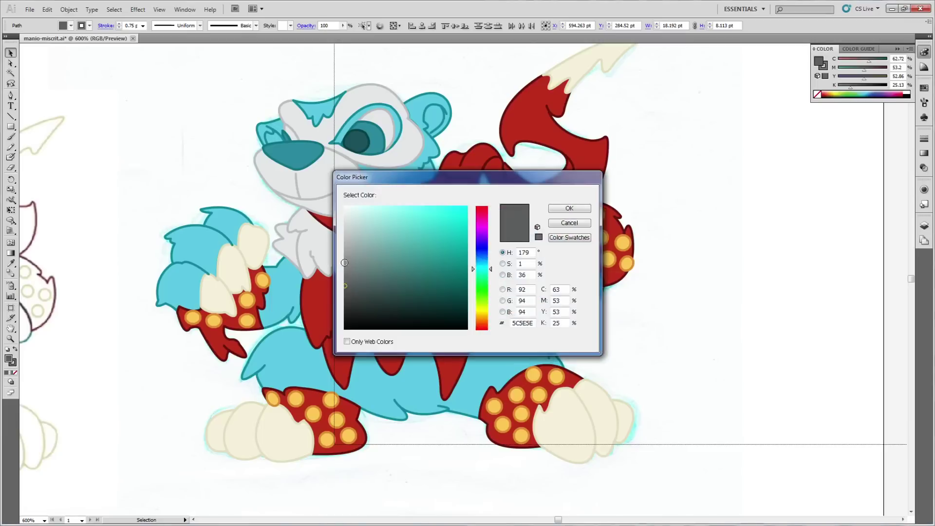
left_click(561, 207)
double_click(9, 360)
left_click(343, 272)
left_click(567, 208)
left_click(748, 251)
Check the eye holes on the light mask halves and save the document
left_click(405, 240)
left_click(435, 231)
left_click(710, 281)
key("z")
key("alt")
left_click(445, 288, "alt")
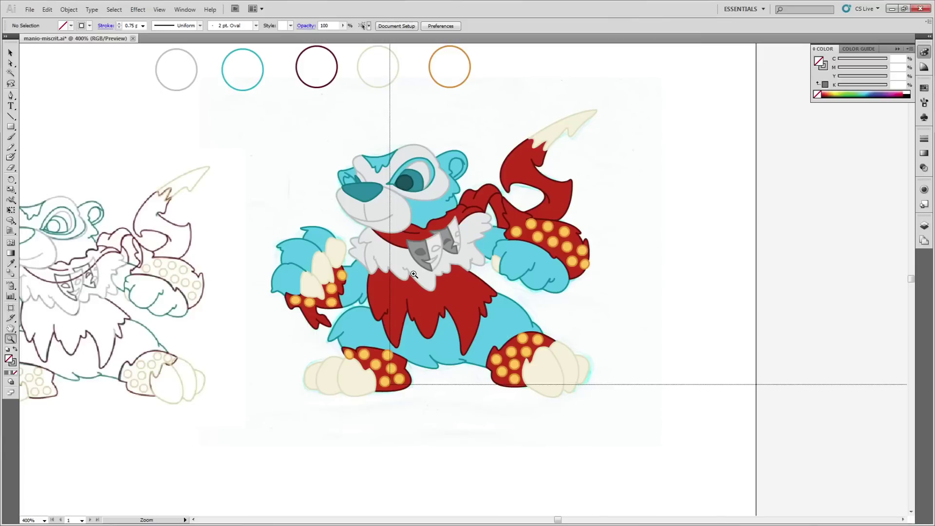
key("ctrl+s")
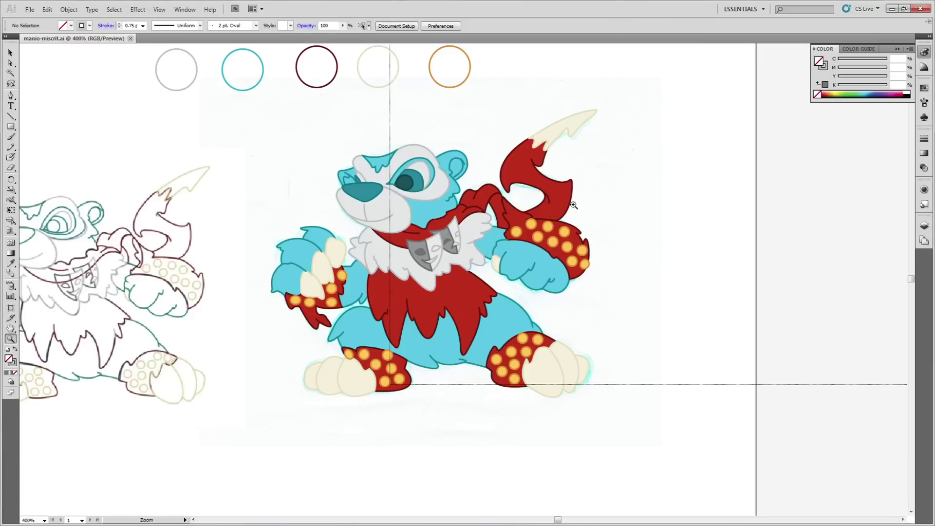
Recolor the tail tip with the golden yellow base color and its orange outline
scroll(912, 280, "up", 3)
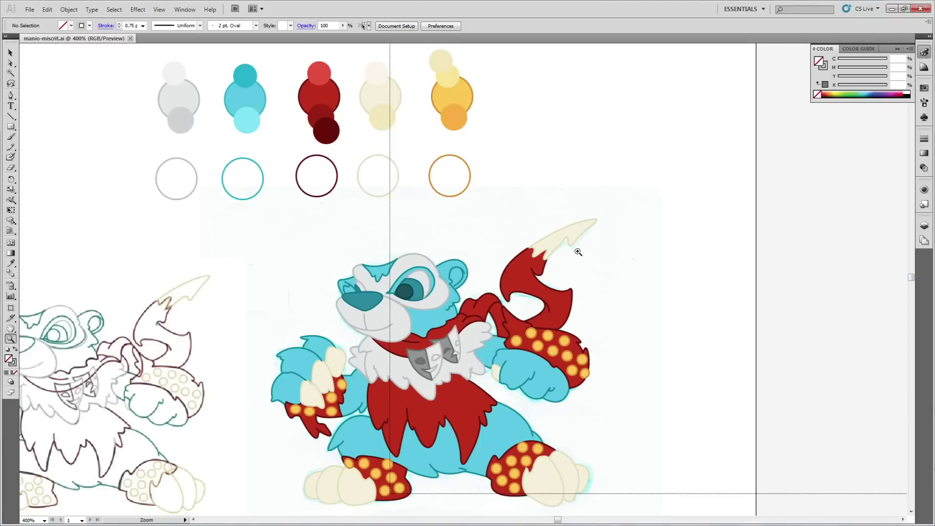
key("v")
left_click(581, 230)
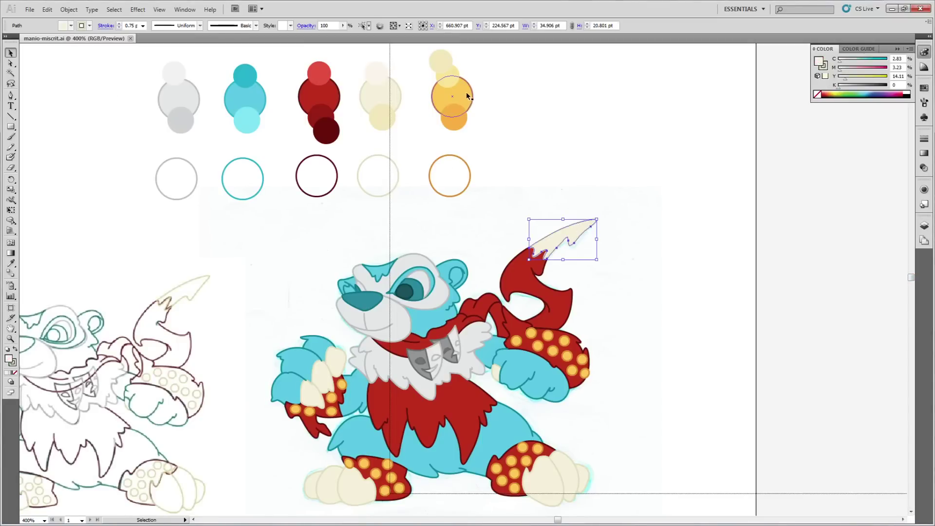
key("i")
left_click(452, 100)
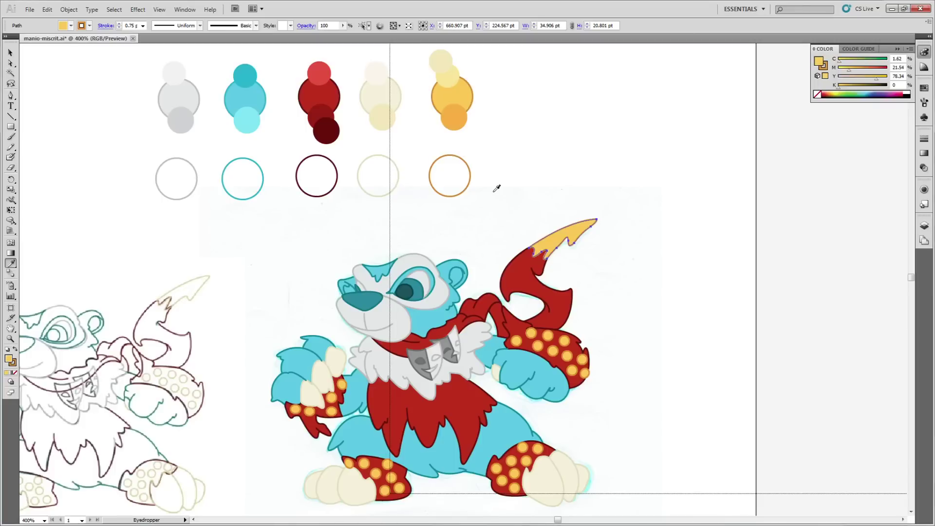
key("v")
left_click(674, 271)
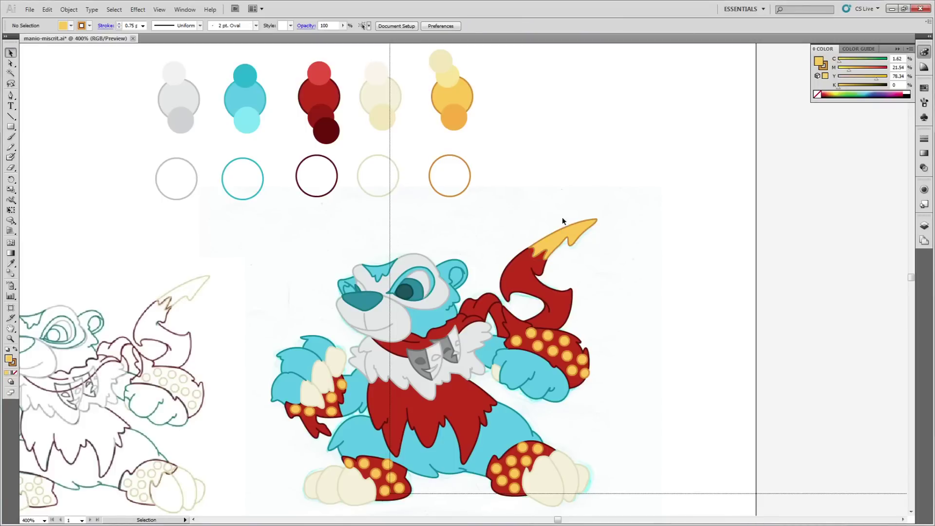
Turn on Draw Inside for the blue forehead patch on the "closed" layer
scroll(911, 273, "down", 3)
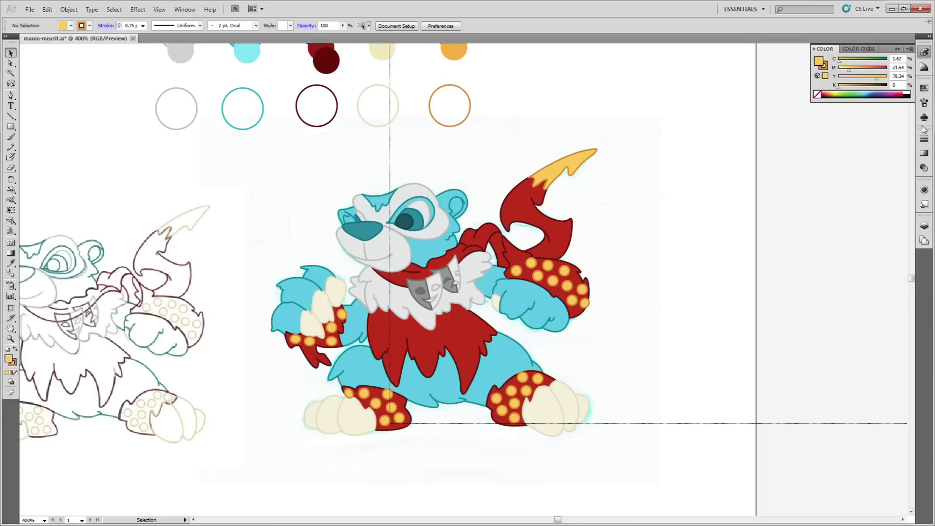
left_click(924, 226)
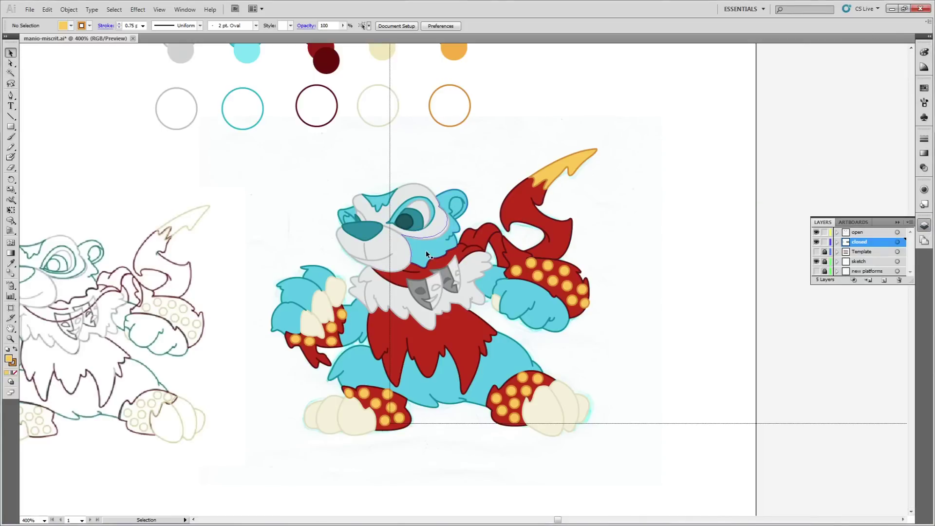
left_click(381, 201)
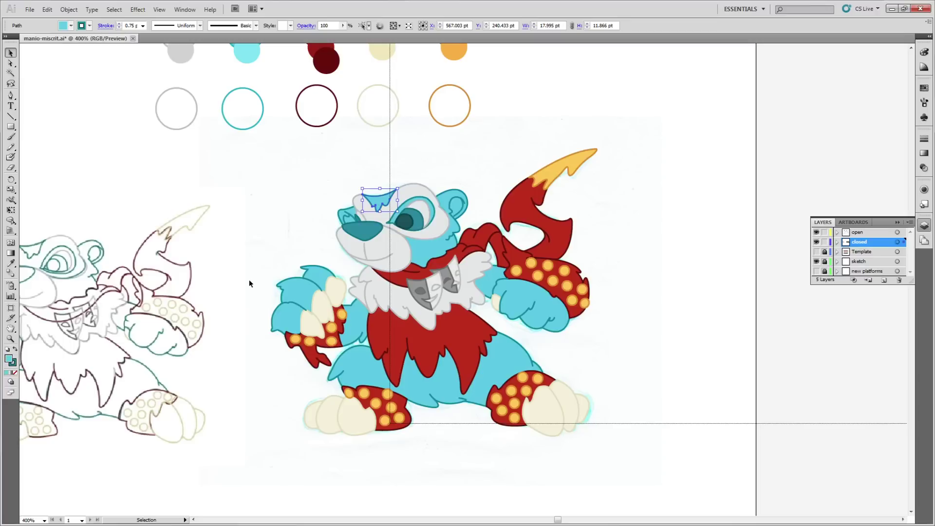
left_click(11, 382)
left_click(36, 417)
left_click(252, 451)
Draw a shadow shape inside the forehead patch with the Pen tool and fill it with the darker teal from the palette
left_click(10, 96)
left_click(371, 211)
left_click(389, 188)
left_click(401, 188)
left_click(390, 210)
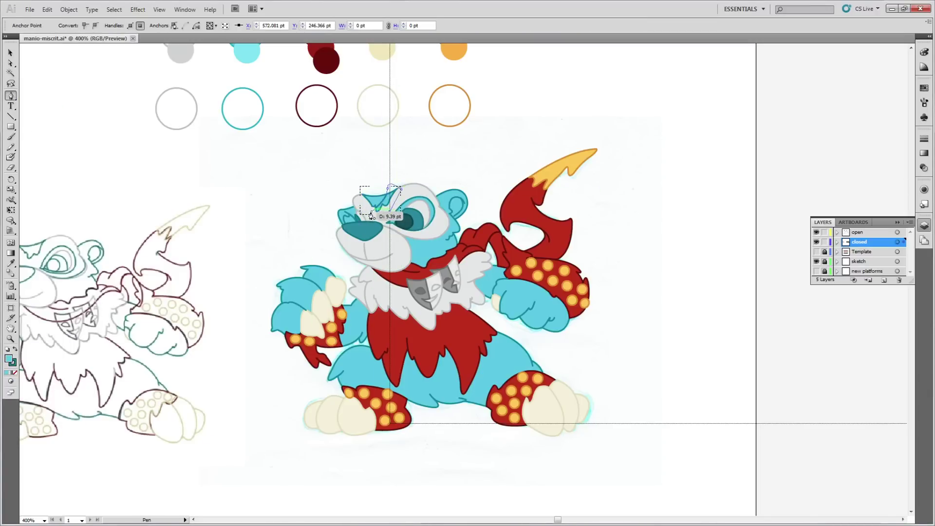
left_click(910, 47)
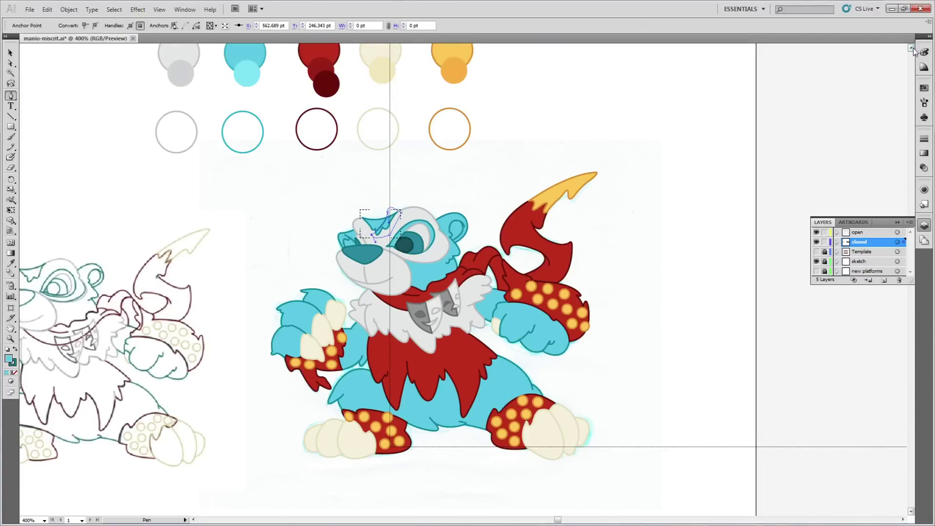
left_click(911, 48)
key("i")
left_click(250, 48)
left_click(11, 53)
left_click(64, 103)
Sample the light cyan highlight color from the palette for a new Pen shape
left_click(12, 264)
left_click(248, 99)
key("p")
left_click(374, 256)
left_click(374, 234)
key("ctrl+z")
key("ctrl+z")
Draw a light cyan highlight shape along the upper edge of the forehead patch with the Pen tool
left_click(371, 255)
mouse_move(376, 247)
left_mouse_down()
mouse_move(397, 225)
mouse_move(344, 237)
left_mouse_up()
left_click(397, 230)
left_click(359, 236)
left_click(360, 242)
left_click(370, 254)
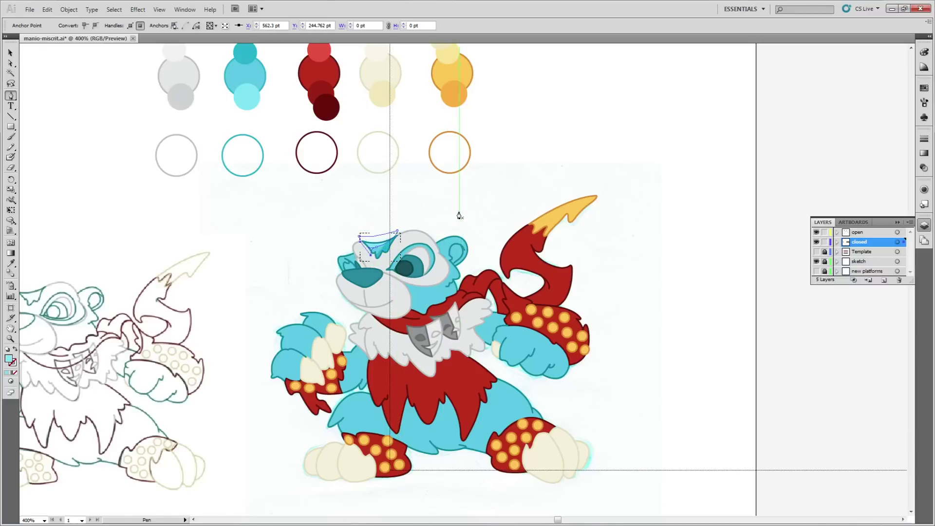
key("v")
double_click(459, 215)
Draw a highlight on the near ear's upper edge inside the blue head shape and fill it with the palette's light cyan
left_click(450, 242)
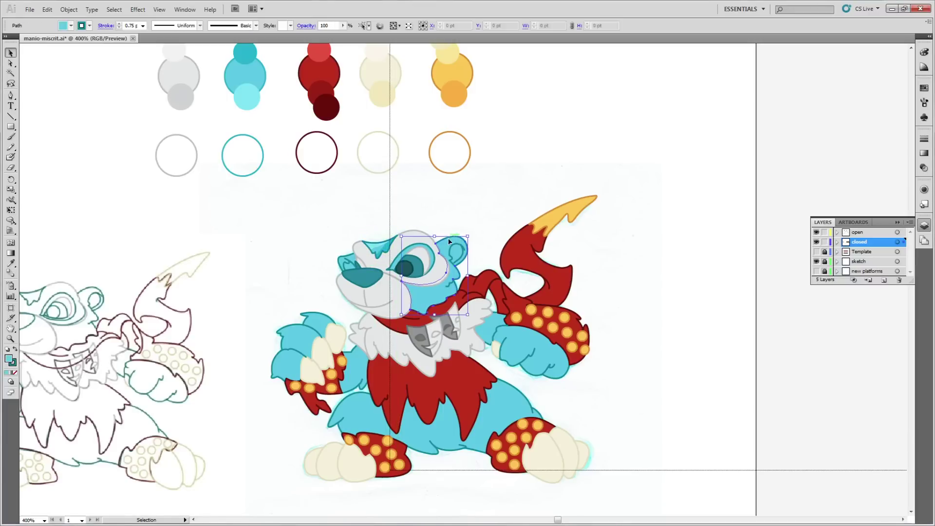
left_click(11, 382)
left_click(41, 417)
left_click(154, 212)
left_click(11, 146)
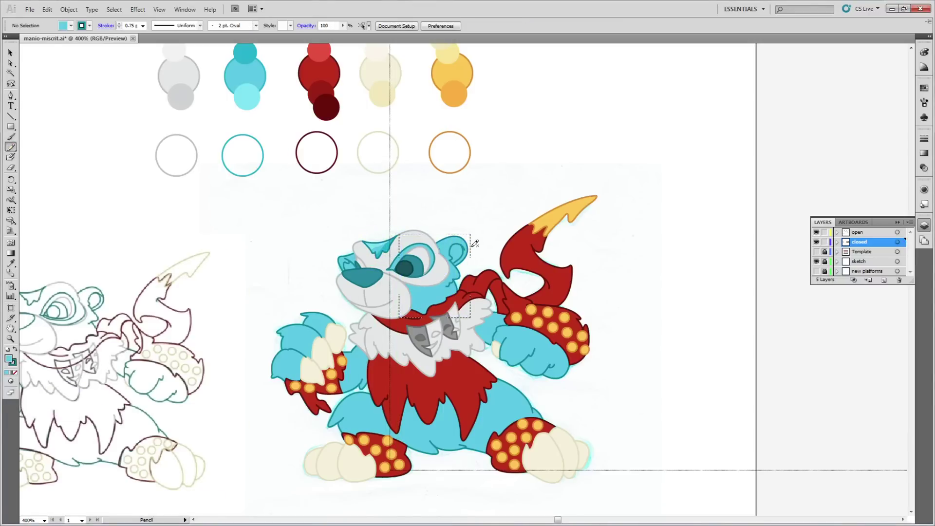
left_click_drag(444, 249, 443, 250)
key("i")
left_click(246, 93)
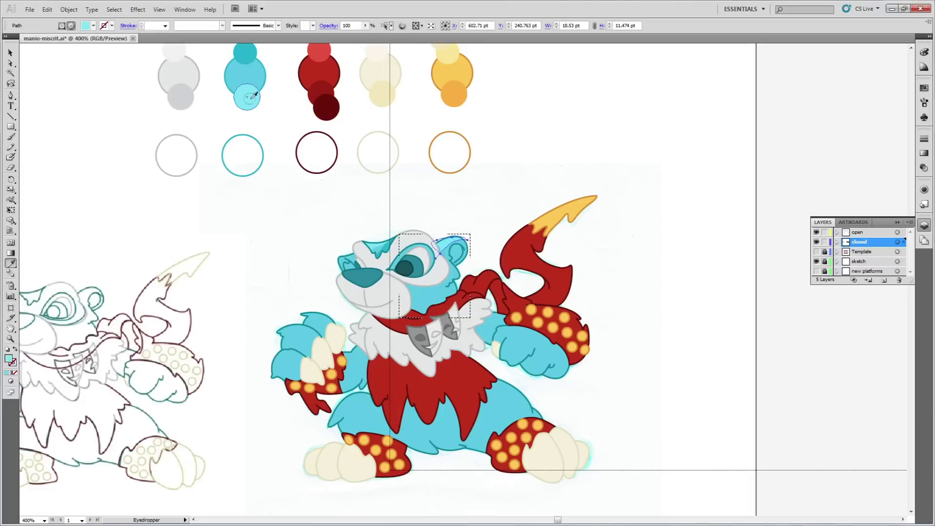
key("v")
left_click(311, 238)
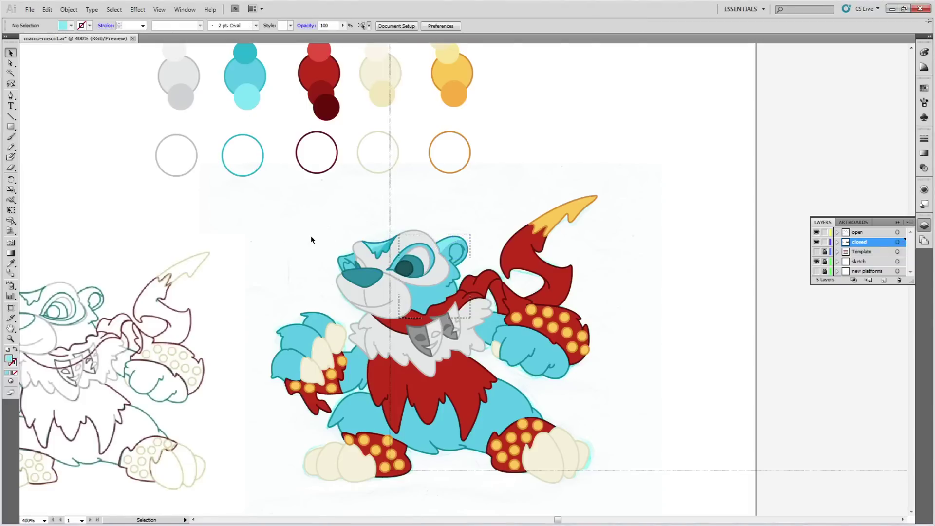
Draw a furry shadow shape along the cheek and below the near ear, filled with the palette's darker teal
left_click(11, 146)
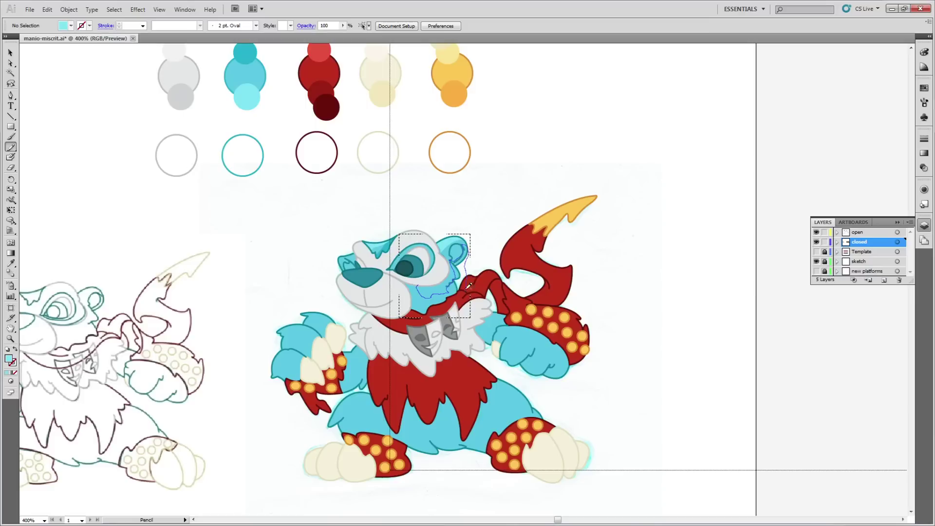
left_click_drag(403, 271, 417, 268)
key("i")
left_click(241, 56)
left_click(11, 53)
left_click(40, 72)
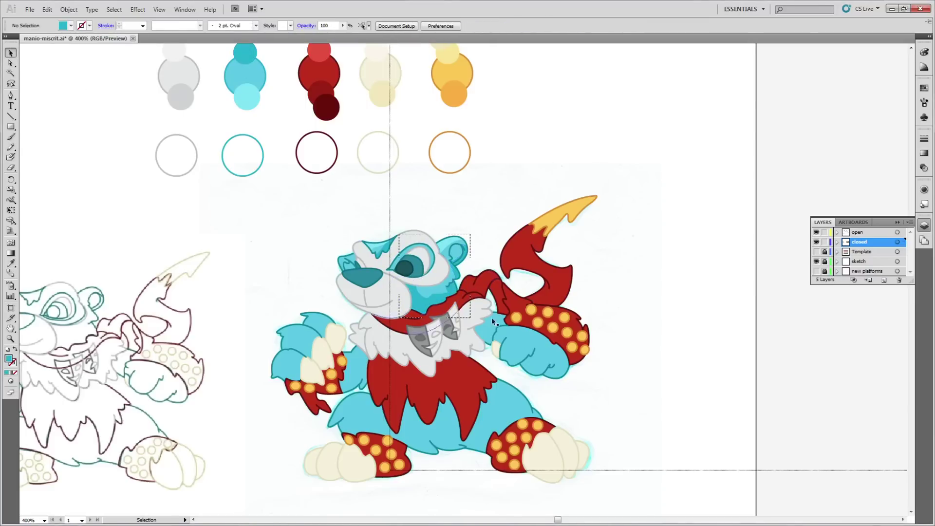
Draw the near ear's inner area with the Pencil and fill it with the palette's darker teal
key("n")
mouse_move(452, 258)
left_mouse_down()
mouse_move(461, 242)
mouse_move(451, 262)
left_mouse_up()
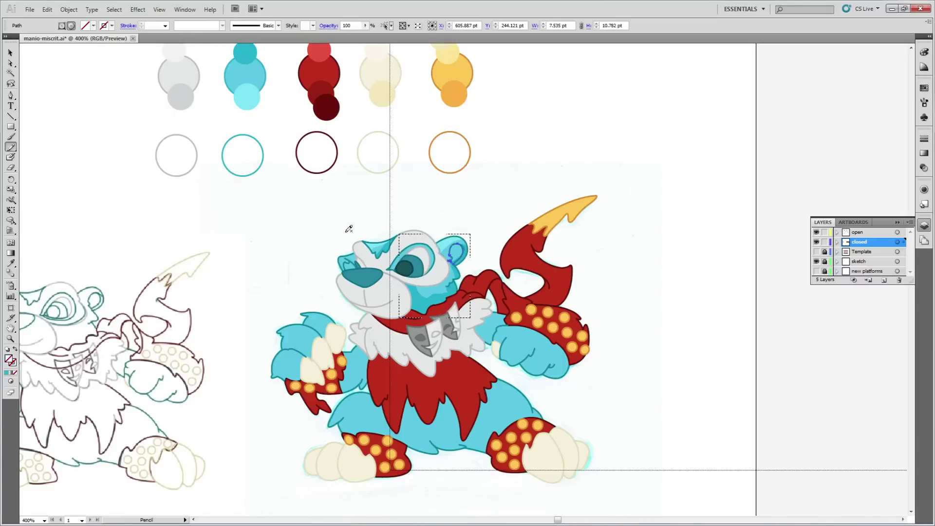
key("i")
left_click(246, 50)
Darken the fill of the near ear's inner area to a deeper teal and deselect it
left_click(8, 359)
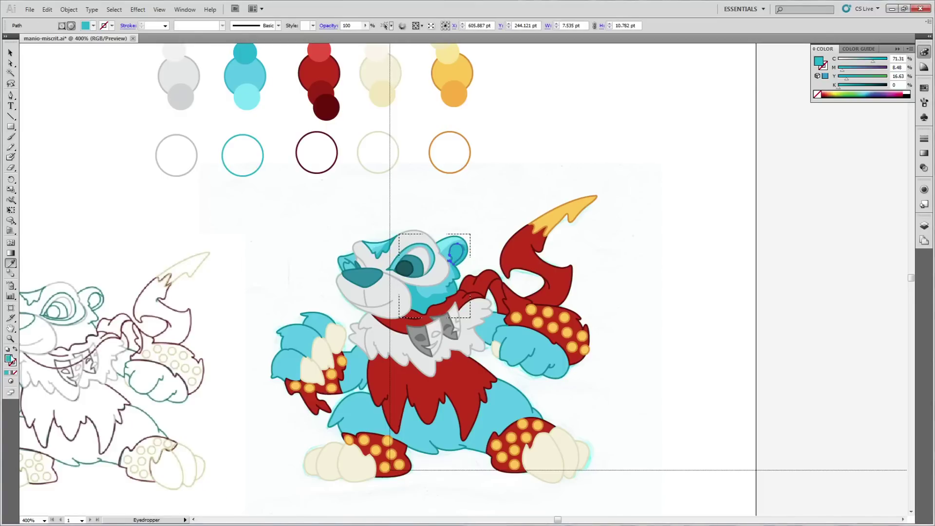
double_click(8, 359)
left_click(445, 240)
left_click(449, 245)
left_click(448, 248)
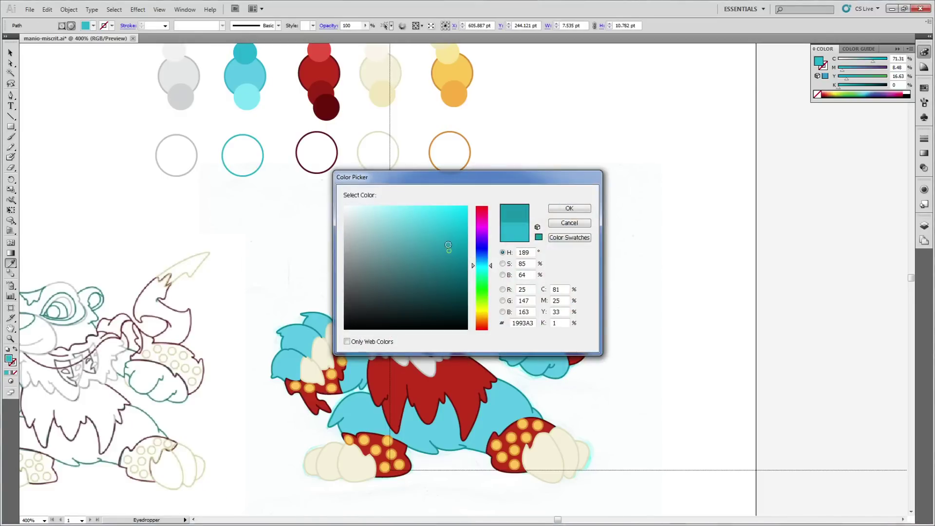
key("Return")
key("v")
left_click(171, 204)
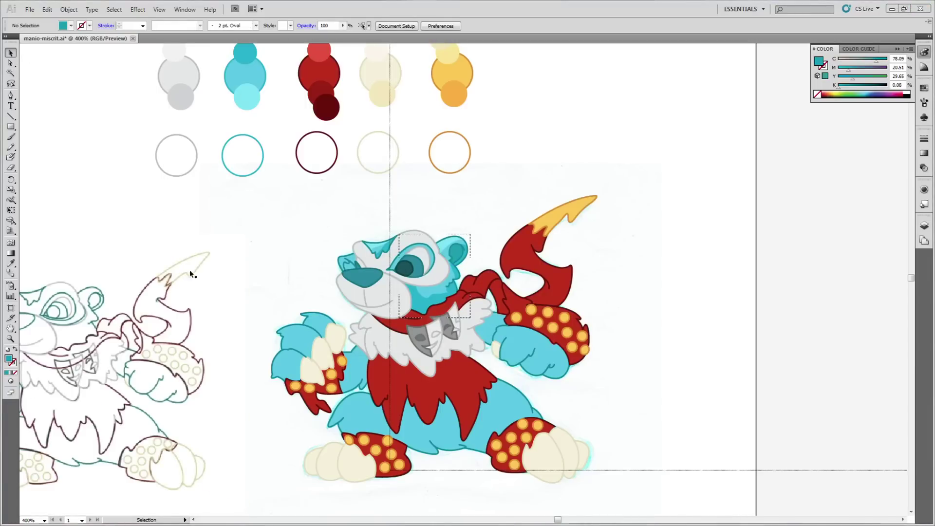
left_click(350, 261)
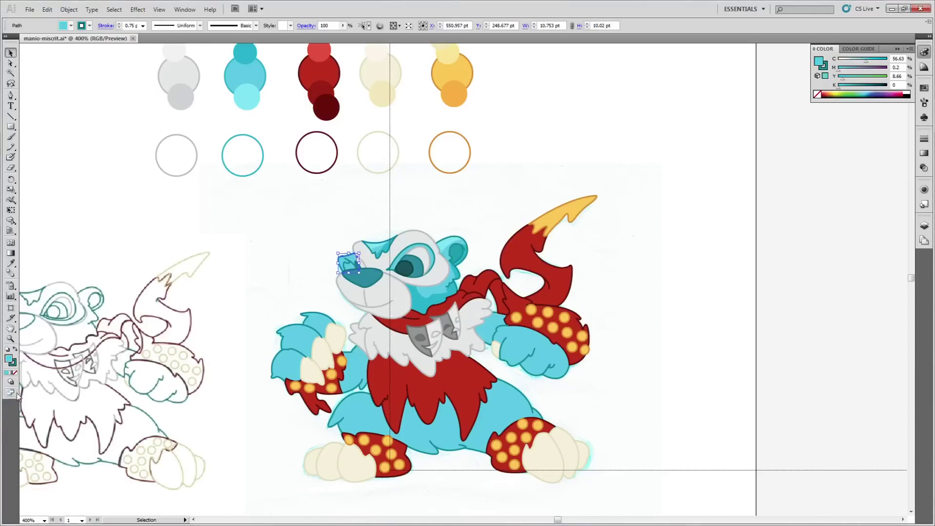
left_click(58, 207)
left_click(11, 148)
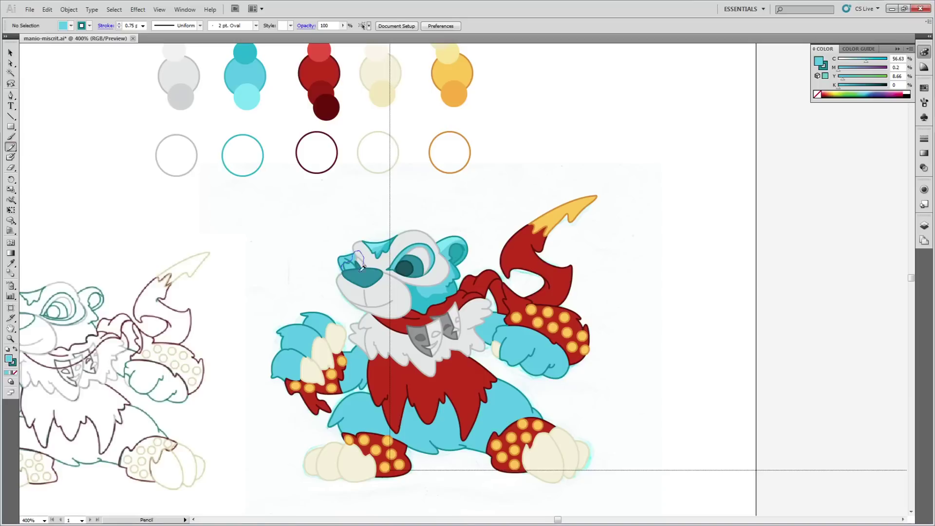
left_click_drag(360, 271, 344, 270)
key("i")
left_click(416, 298)
left_click(218, 188, "ctrl")
Turn on Draw Inside for the far ear and add a shadow shape filled with the darker teal
left_click(11, 52)
left_click(349, 257)
left_click(11, 382)
left_click(37, 416)
left_click(267, 348)
left_click(351, 261)
key("i")
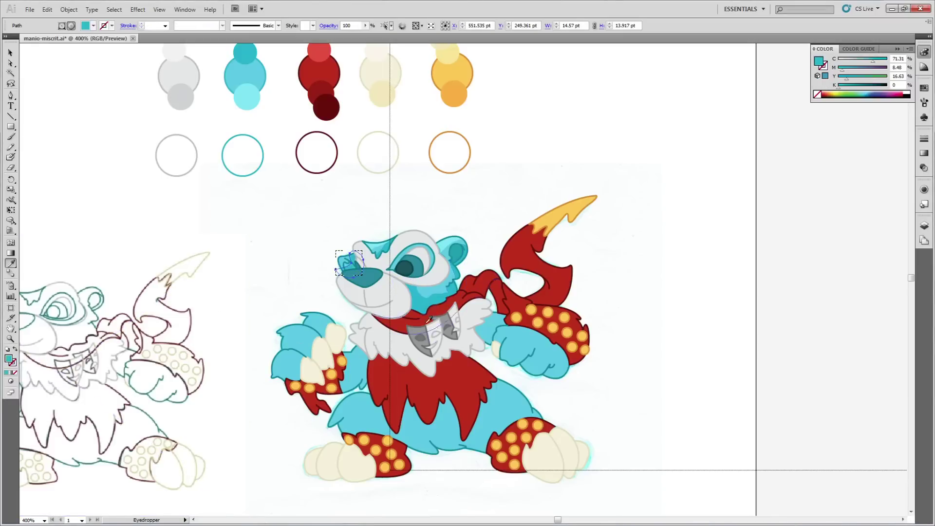
left_click(12, 53)
left_click(87, 127)
Draw a highlight along the far ear's outer edge and fill it with the palette's light cyan
left_click(11, 148)
mouse_move(340, 270)
left_mouse_down()
mouse_move(353, 255)
mouse_move(337, 269)
left_mouse_up()
key("i")
left_click(446, 247)
left_click(245, 99)
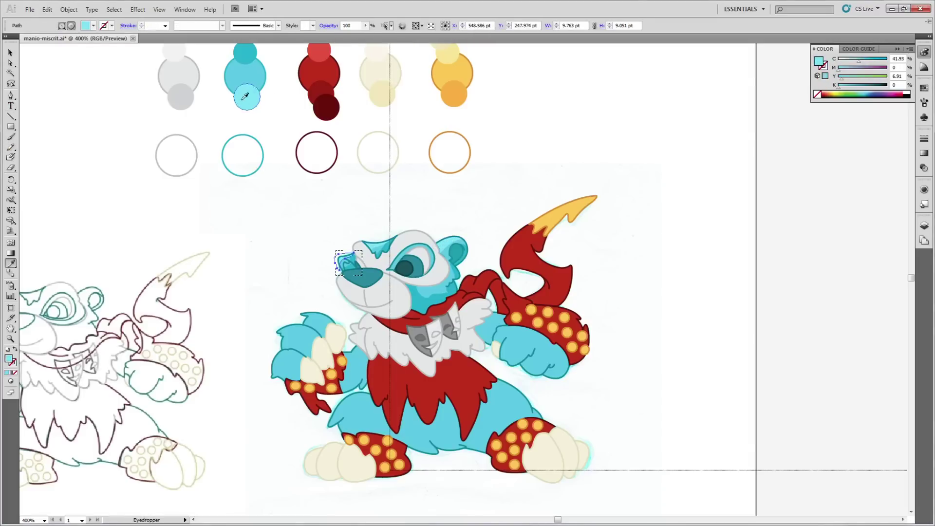
left_click(11, 53)
left_click(36, 126)
Draw the far ear's inner area with the Pencil and match its fill to the near ear's deep teal interior
left_click(11, 62)
left_click(347, 263)
left_click(266, 433)
left_click(11, 146)
left_click_drag(349, 264, 351, 274)
key("i")
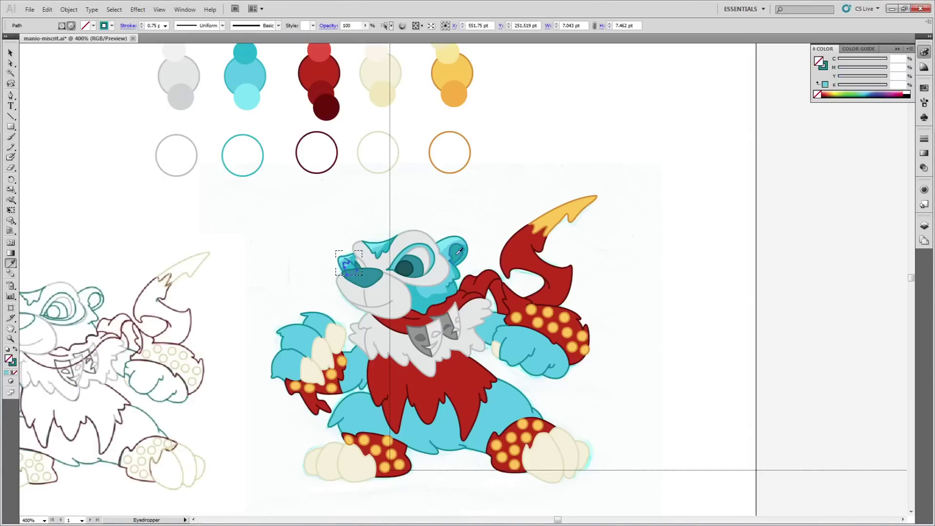
left_click(458, 256)
left_click(13, 53)
left_click(507, 181)
left_click(302, 342)
left_click(11, 393)
left_click(44, 426)
left_click(288, 235)
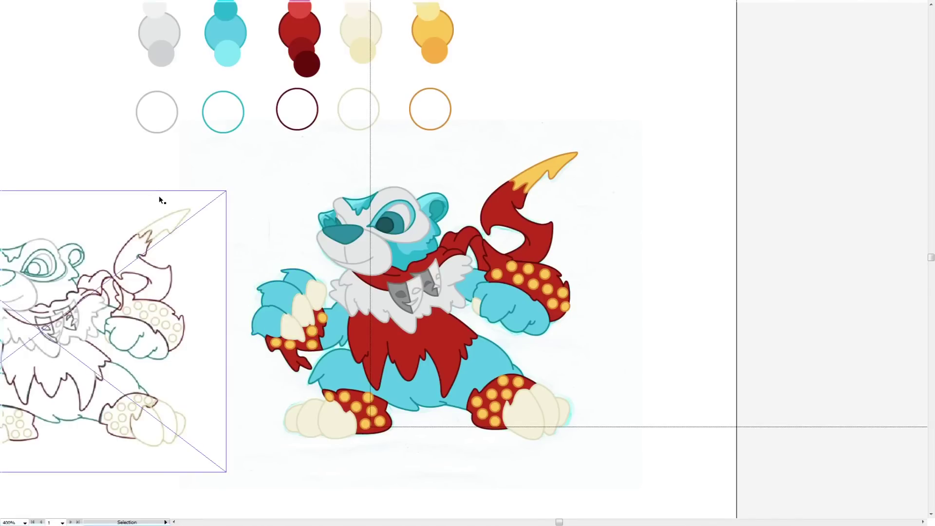
key("f")
Draw shadows across the raised paw's three fingers using Draw Inside, filled with the palette's darker teal
left_click(297, 278)
left_click(9, 379)
left_click(41, 414)
left_click(250, 234)
left_click(8, 144)
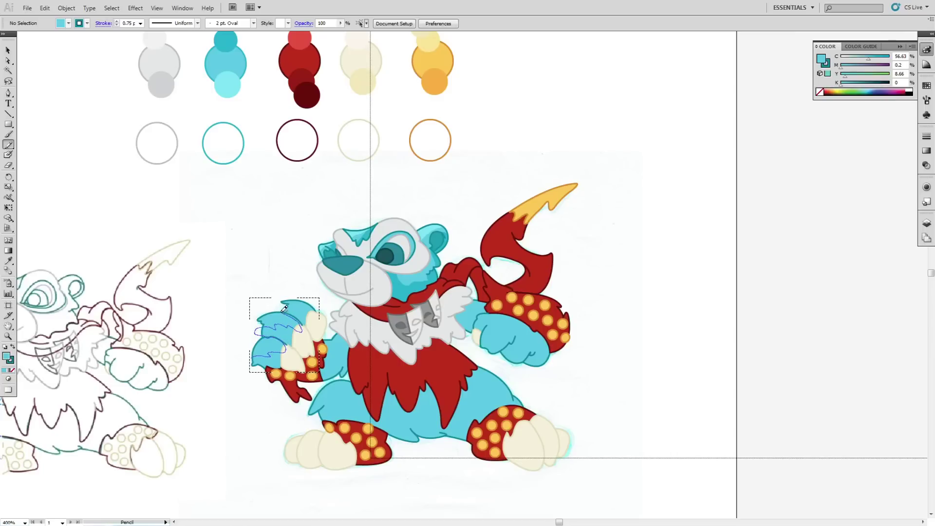
mouse_move(308, 310)
left_mouse_down()
mouse_move(309, 340)
mouse_move(251, 370)
left_mouse_up()
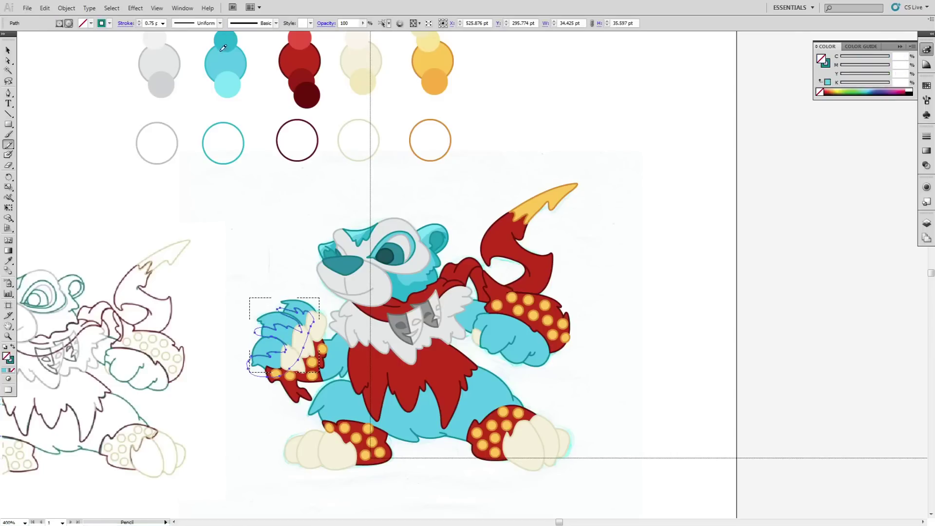
key("i")
left_click(234, 35)
left_click(10, 51)
left_click(61, 92)
Draw highlights along the upper edges of the raised paw's lowest and middle fingers, filled with light cyan
left_click(9, 145)
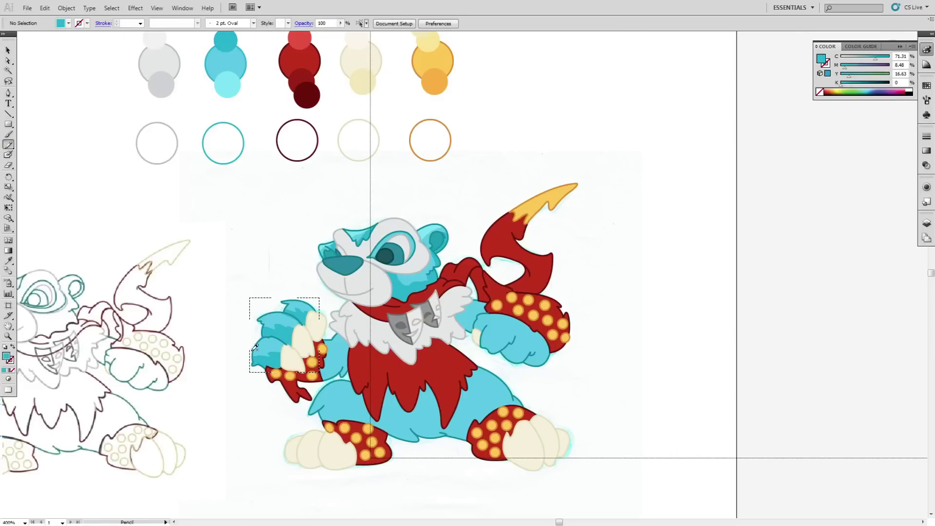
left_click_drag(255, 343, 252, 347)
key("i")
left_click(227, 84)
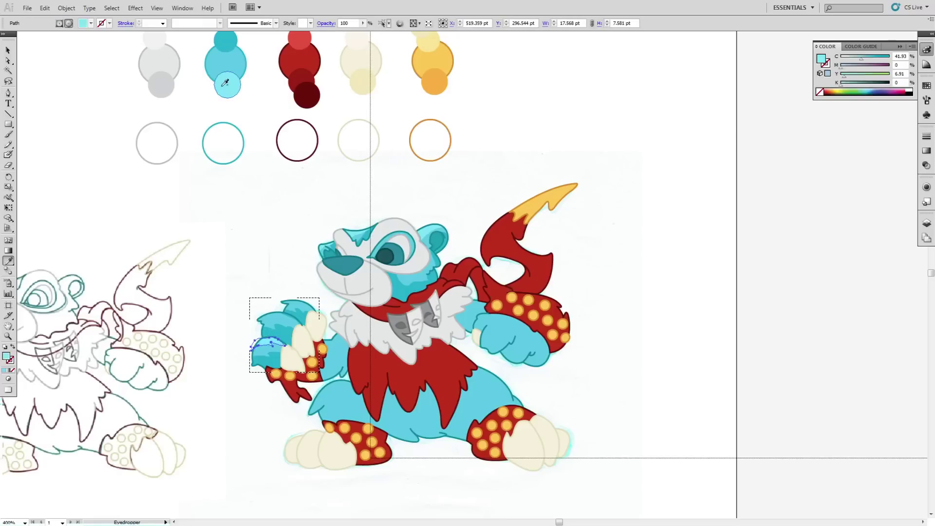
key("n")
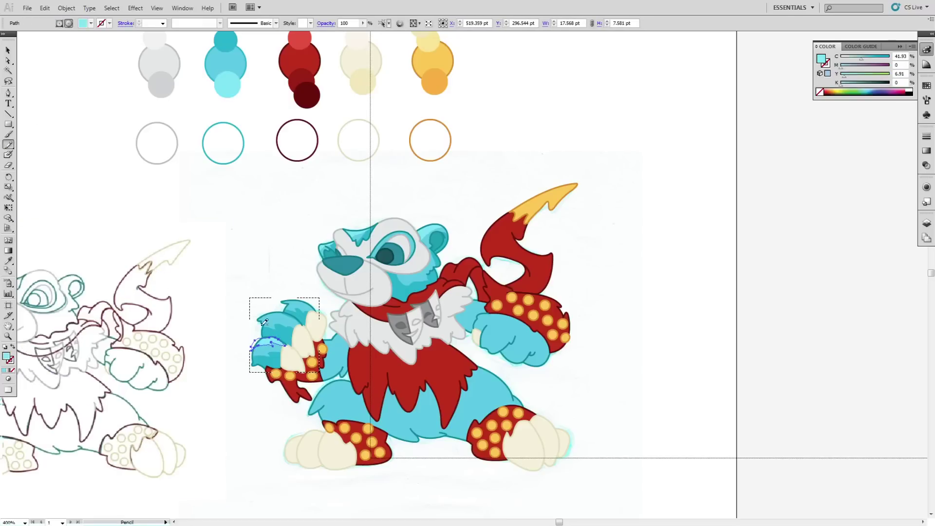
mouse_move(293, 312)
left_mouse_down()
mouse_move(274, 310)
mouse_move(259, 322)
left_mouse_up()
key("i")
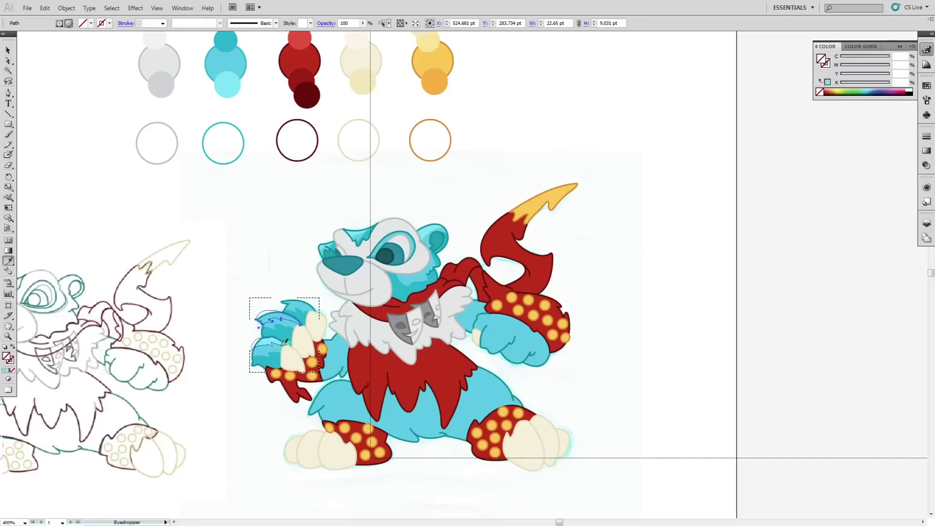
left_click(272, 343)
Draw a highlight on the raised paw's top finger and match its light cyan fill to the other fingers
key("n")
mouse_move(293, 305)
left_mouse_down()
mouse_move(278, 301)
mouse_move(292, 305)
left_mouse_up()
key("i")
left_click(284, 326)
left_click(276, 319)
key("v")
key("ctrl+shift+a")
Lock the "open" layer so its line strokes cannot be selected
double_click(268, 262)
left_click(340, 371)
left_click(651, 258)
left_click(927, 223)
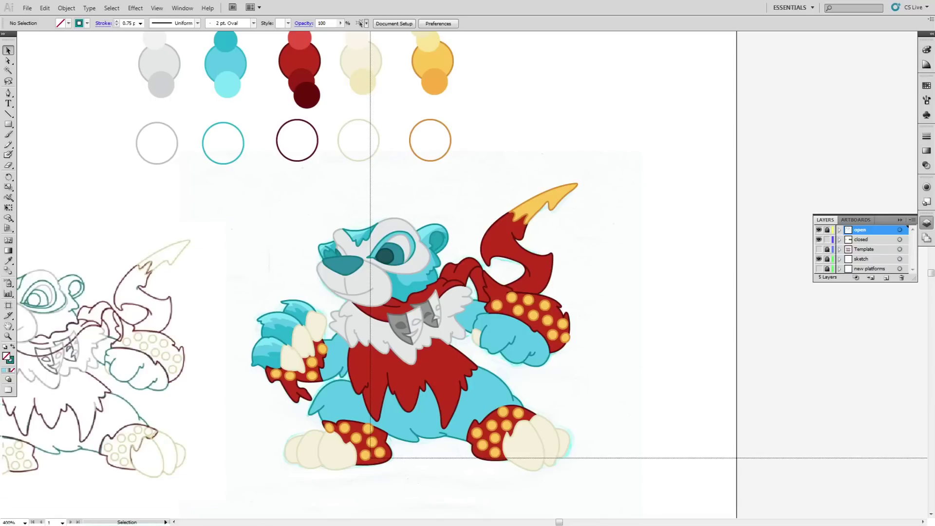
left_click(335, 358)
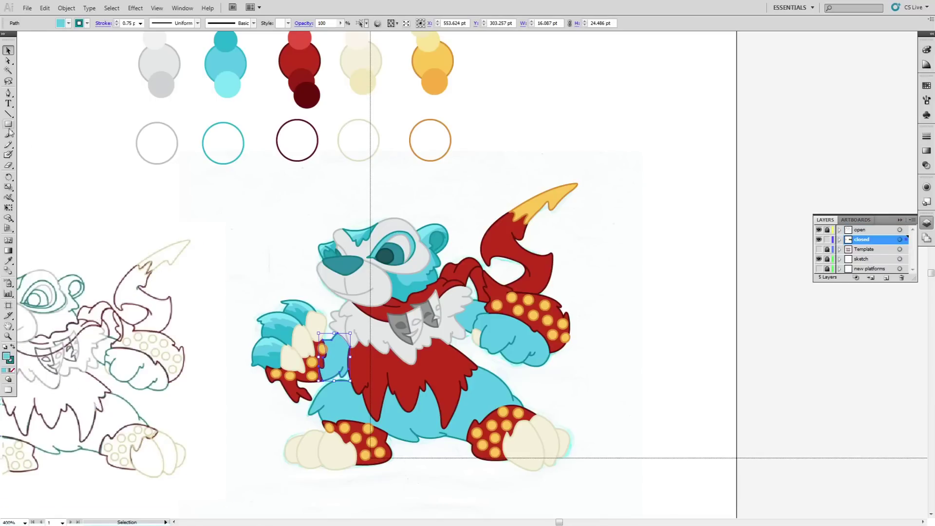
left_click(8, 379)
left_click(25, 411)
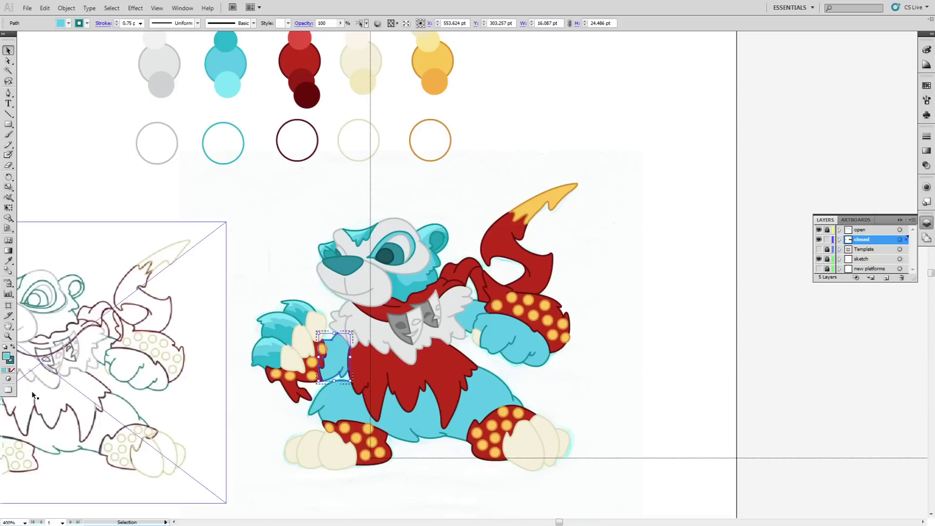
left_click(263, 222)
left_click(8, 145)
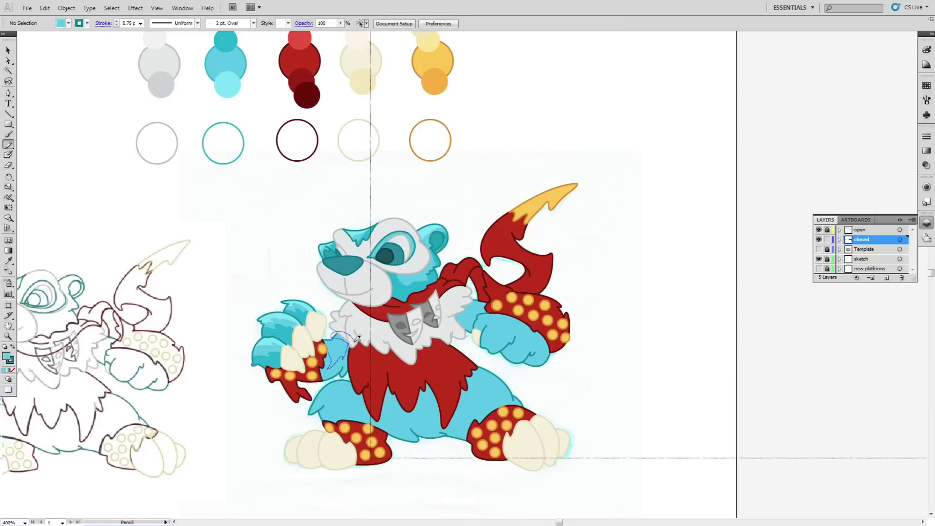
left_click_drag(322, 344, 321, 346)
key("i")
left_click(229, 39)
left_click(45, 8)
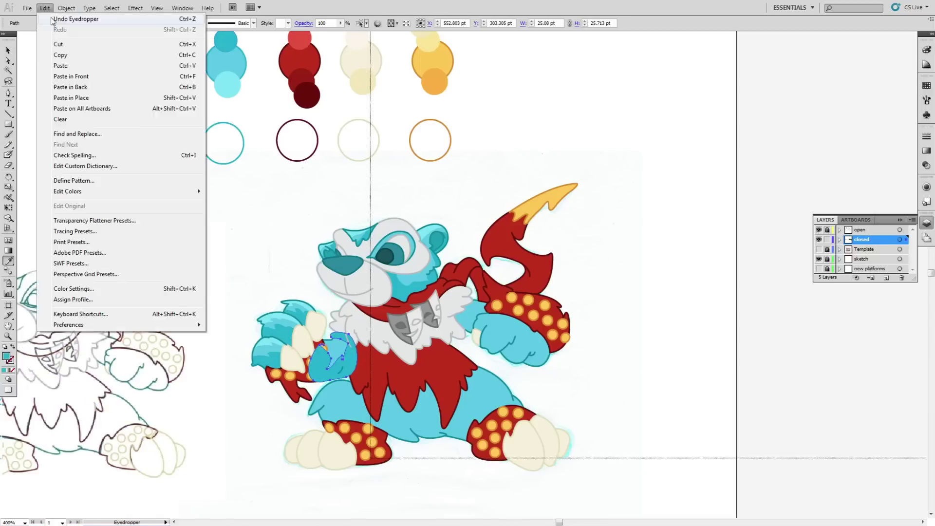
left_click(46, 19)
left_click(44, 8)
left_click(48, 19)
Draw a shadow inside the raised arm's blue section using Draw Inside, filled with the palette's darker teal
left_click(8, 50)
left_click(335, 358)
left_click(8, 379)
left_click(41, 410)
key("n")
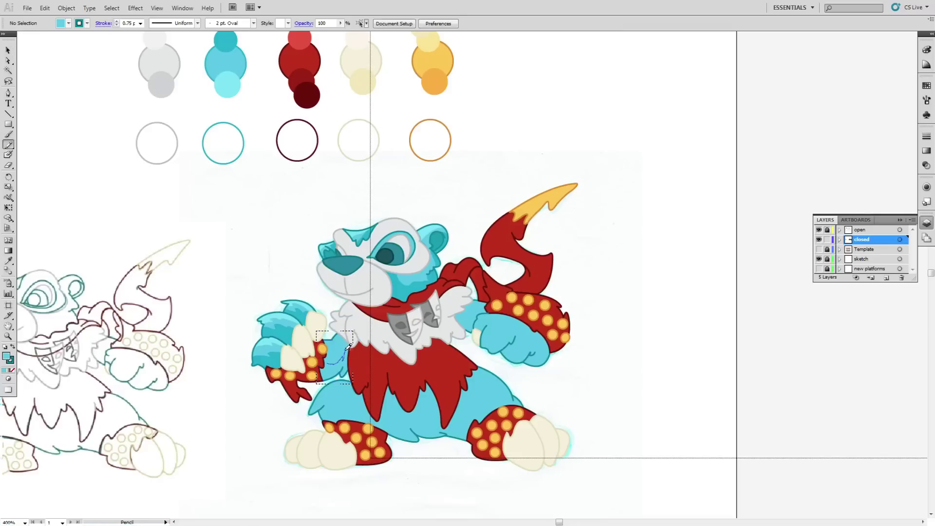
left_click_drag(324, 360, 327, 363)
key("i")
left_click(226, 41)
left_click(8, 51)
key("ctrl+shift+a")
key("n")
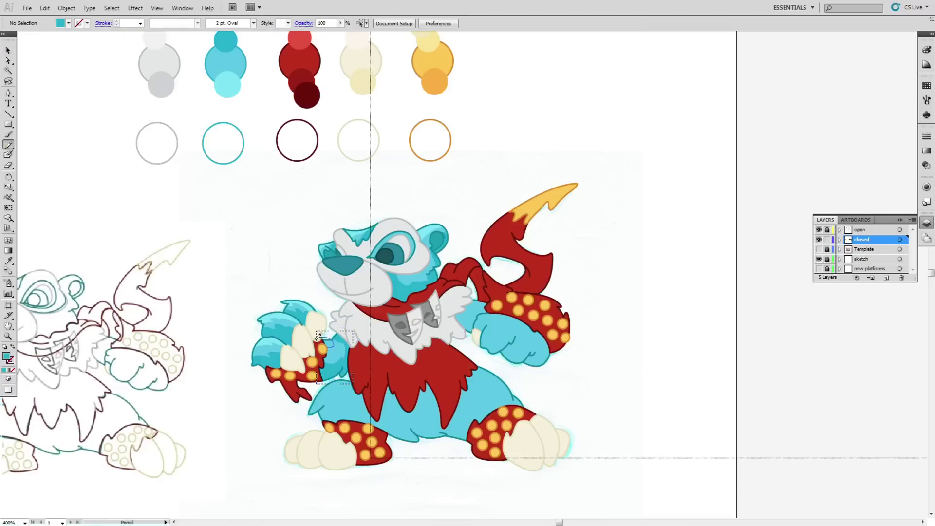
Draw a highlight inside the raised arm's blue section and fill it with the palette's light cyan
left_click_drag(316, 340, 327, 347)
key("i")
left_click(232, 88)
left_click(8, 50)
key("ctrl+shift+a")
Draw a shadow inside the lowered arm's blue fur using Draw Inside, filled with the palette's darker teal
left_click(465, 317)
left_click(8, 379)
left_click(23, 412)
key("n")
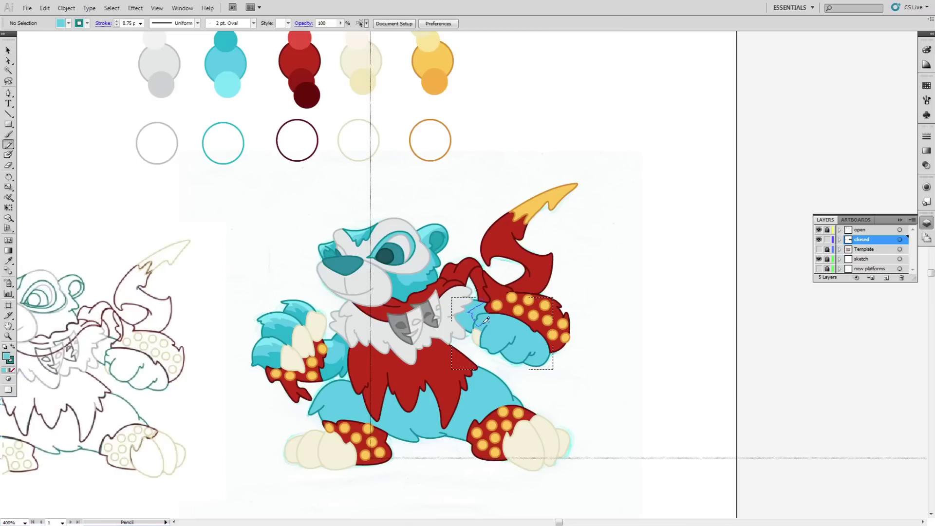
mouse_move(545, 352)
left_mouse_down()
mouse_move(485, 361)
mouse_move(481, 298)
left_mouse_up()
key("i")
left_click(230, 42)
left_click(8, 51)
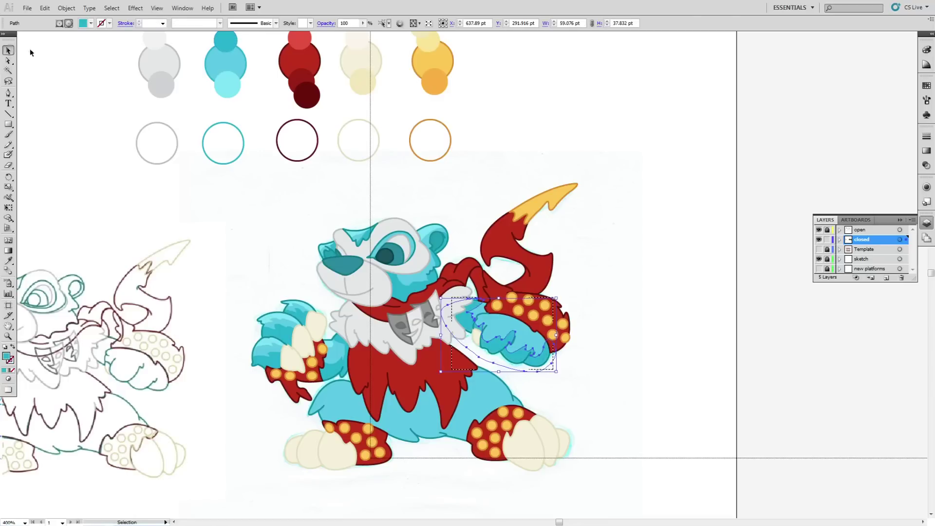
left_click(58, 83)
Draw a highlight along the upper part of the lowered paw, filled with the palette's light cyan
double_click(8, 134)
left_click(503, 222)
key("n")
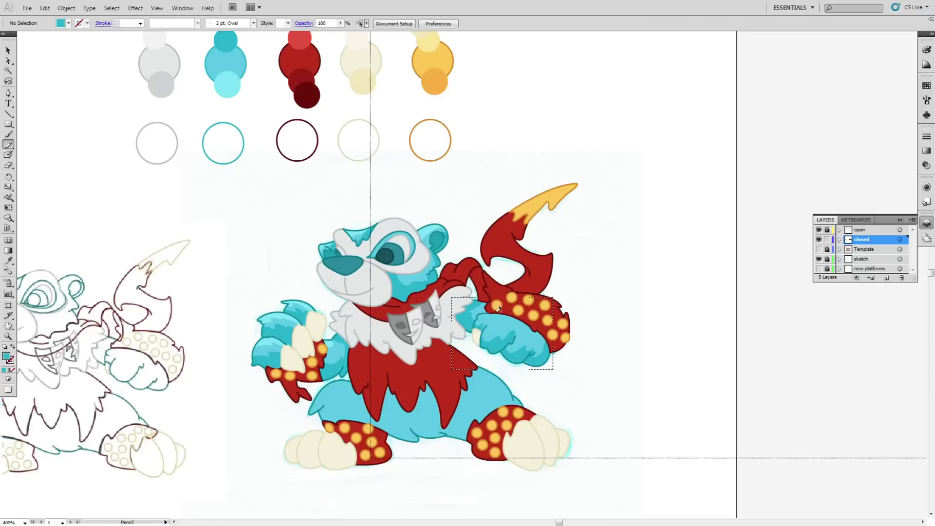
left_click_drag(538, 326, 479, 316)
key("i")
left_click(234, 86)
left_click(8, 52)
left_click(176, 184)
key("ctrl+shift+a")
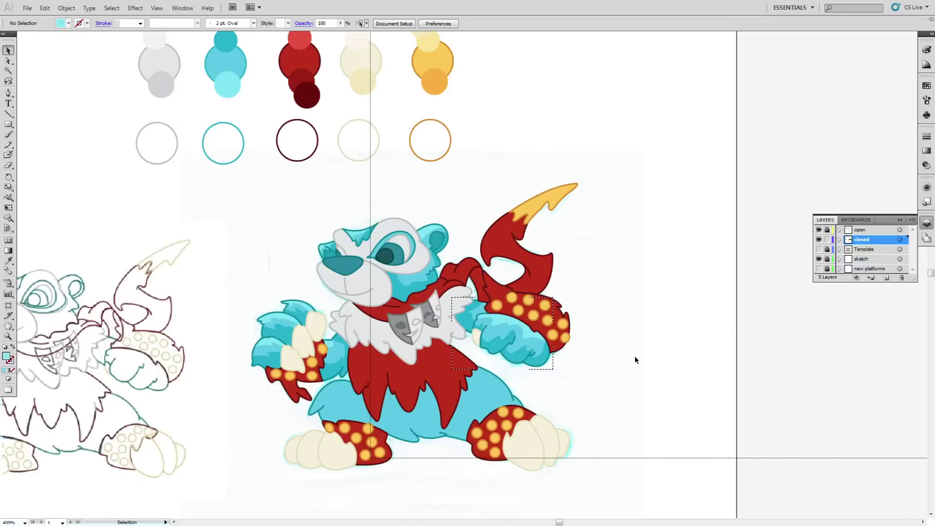
Draw a shadow across the blue lower body, clipped inside its shape and filled with the palette's darker teal
left_click(457, 425)
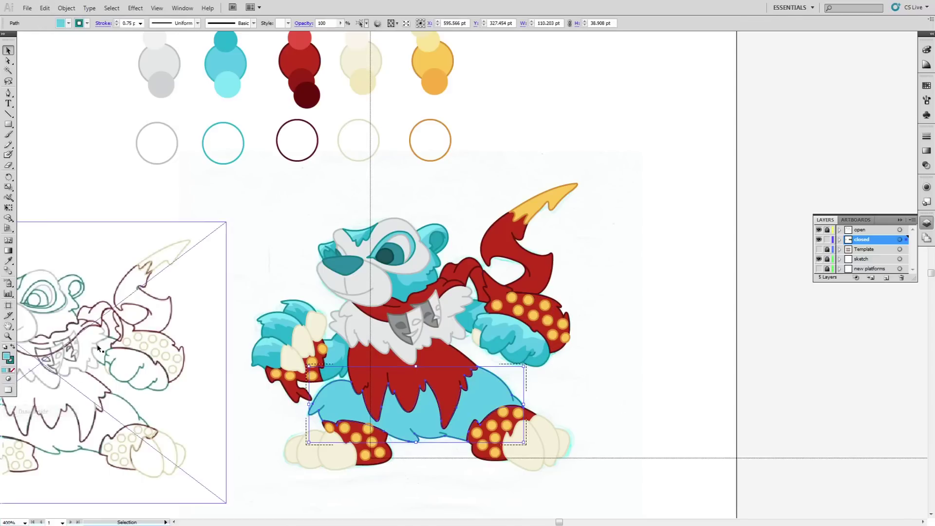
key("ctrl+shift+a")
key("n")
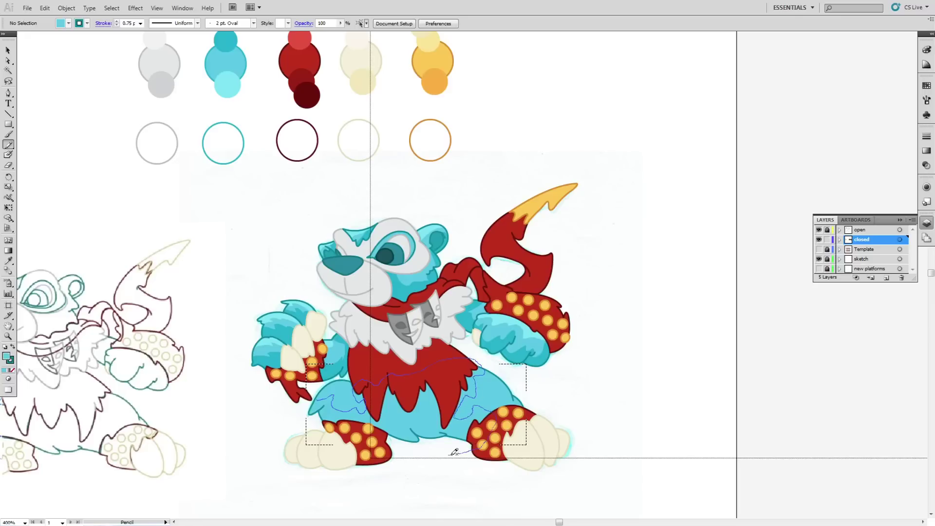
left_click_drag(313, 398, 315, 397)
key("i")
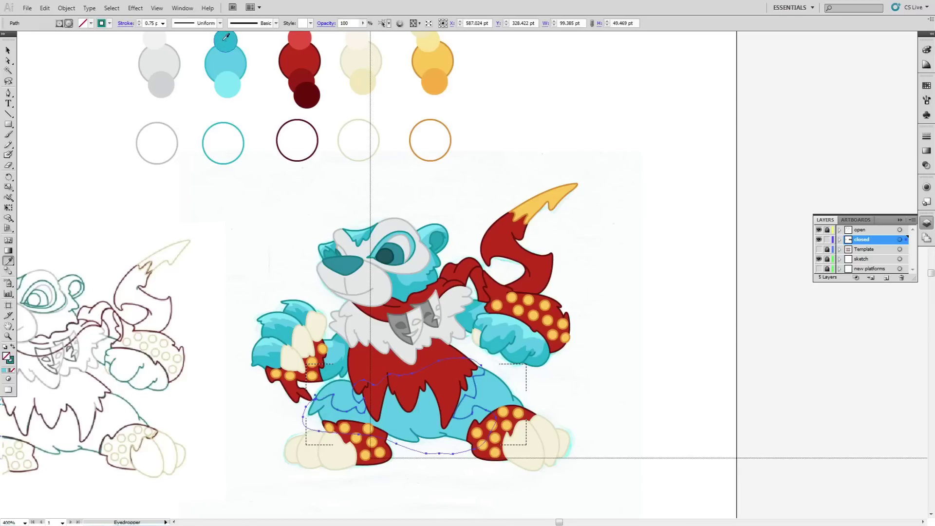
left_click(222, 39)
double_click(9, 51)
key("Escape")
left_click(265, 255)
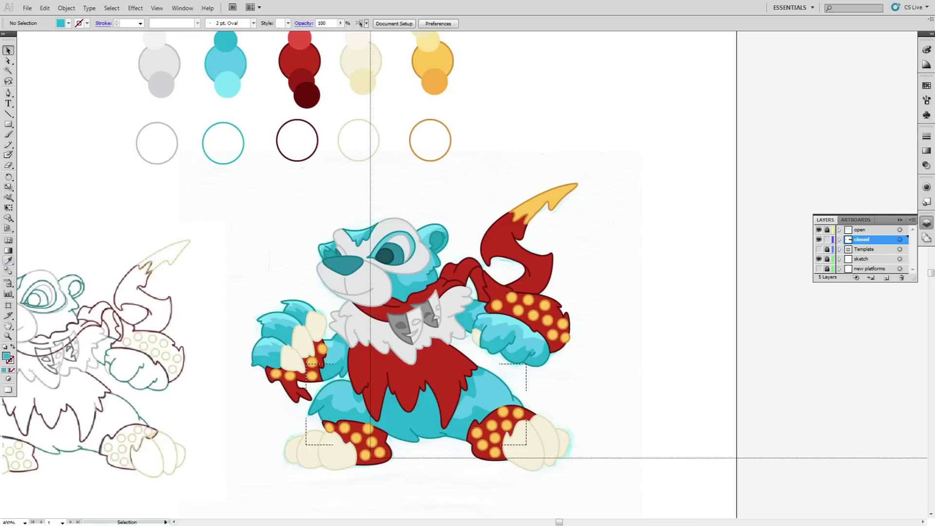
Draw light cyan highlights on both hips of the blue lower body and save the document
left_click(8, 144)
left_click_drag(351, 388, 354, 381)
key("ctrl+z")
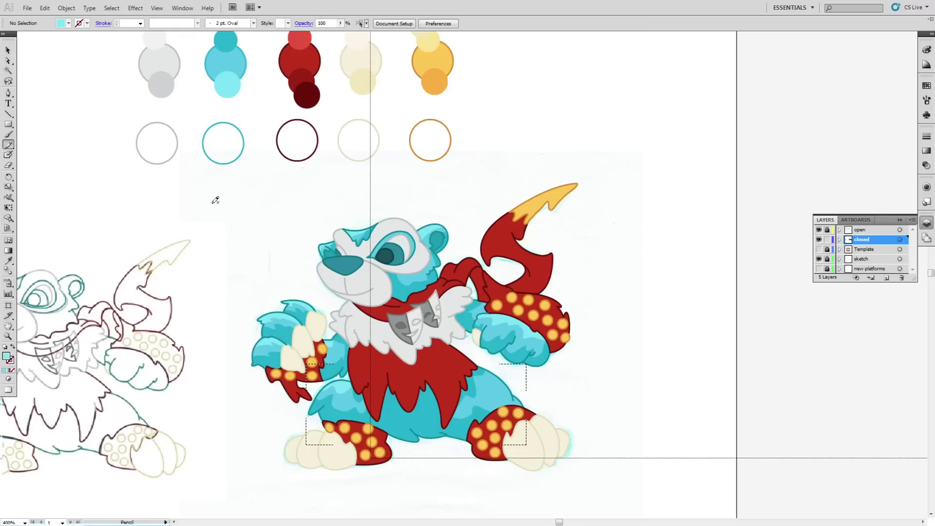
left_click_drag(501, 388, 493, 405)
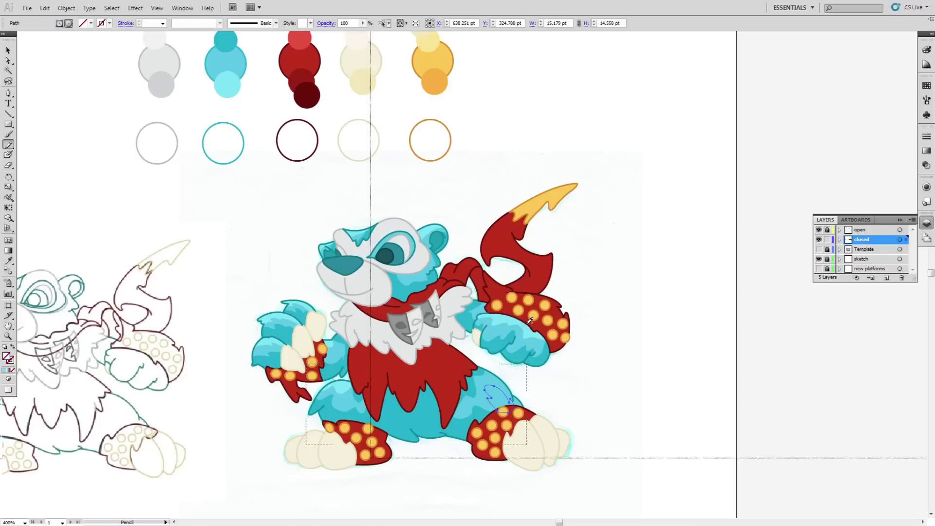
key("i")
left_click(509, 320)
left_click(8, 51)
left_click(45, 59)
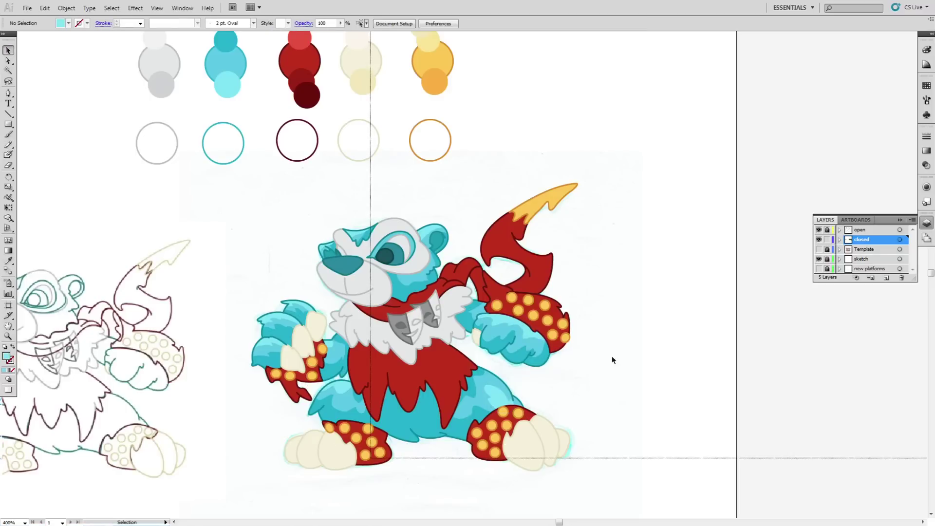
left_click(43, 113)
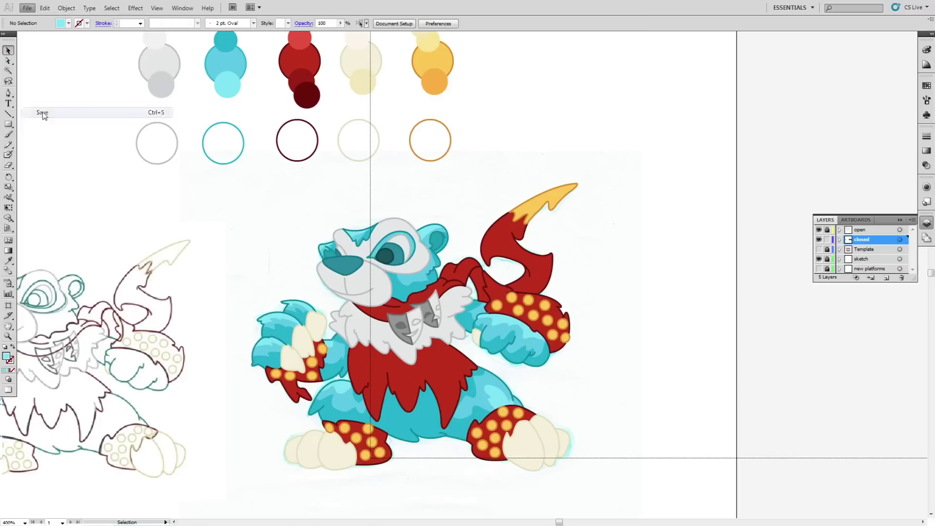
Draw a shadow along the chest fur's lower tufts using Draw Inside, filled with the palette's darker grey
left_click(349, 323)
left_click(8, 379)
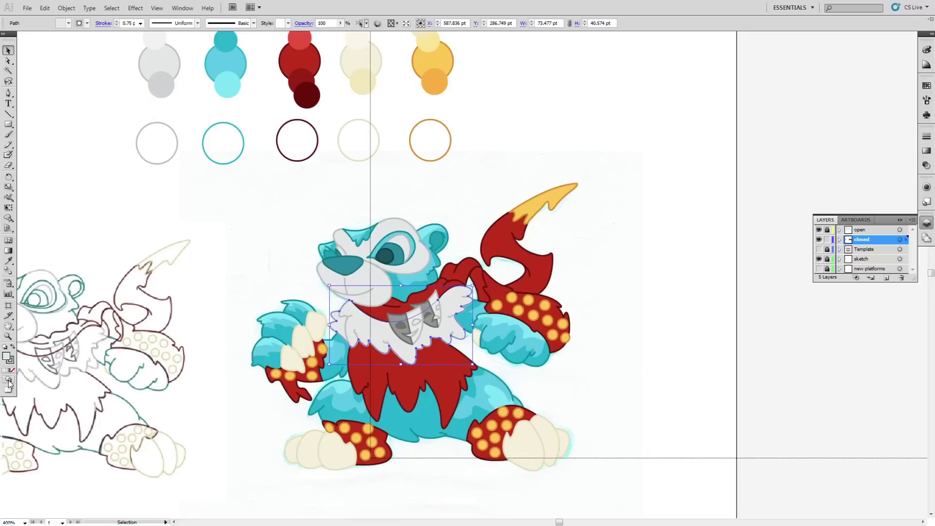
left_click(30, 413)
left_click(265, 266)
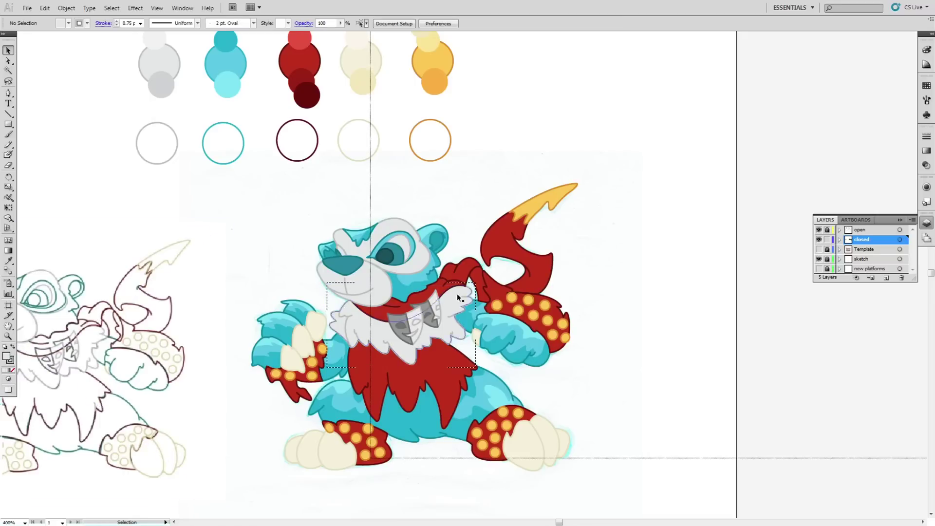
left_click(8, 145)
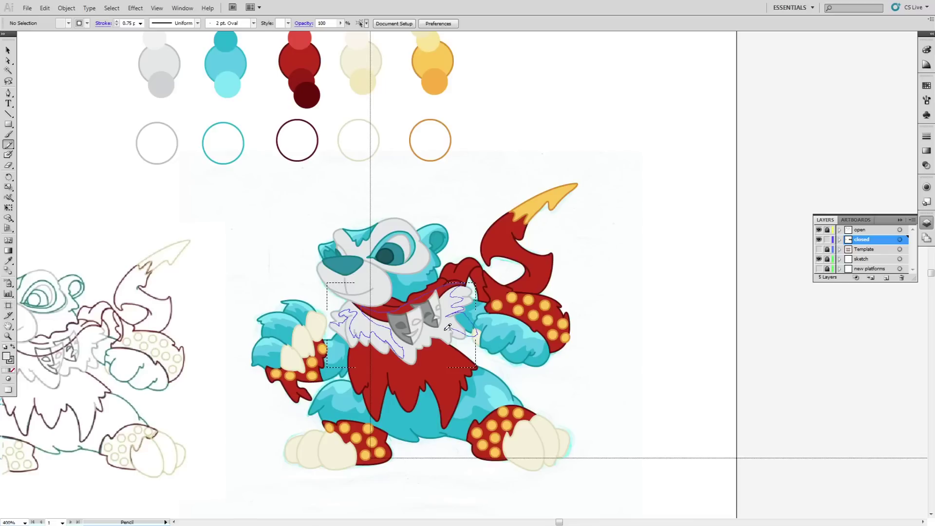
left_click_drag(382, 353, 382, 354)
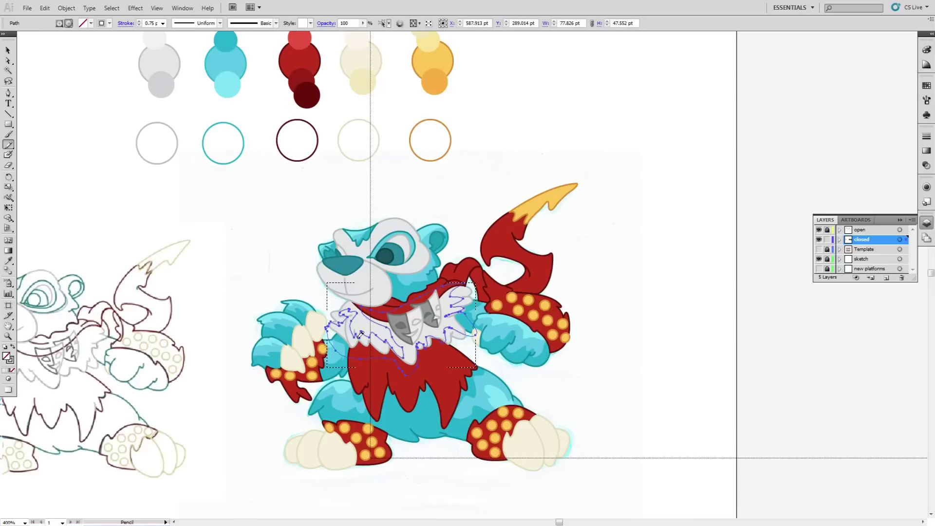
key("i")
left_click(155, 83)
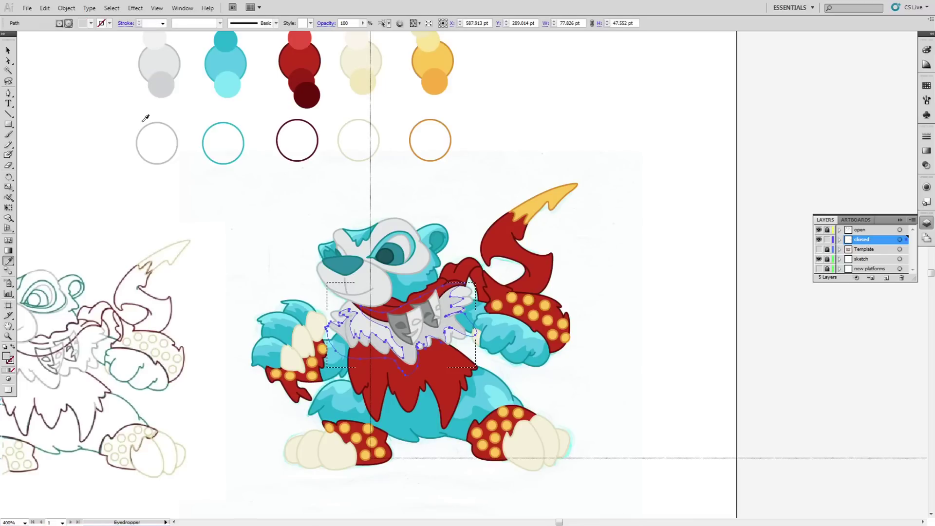
left_click(8, 50)
left_click(242, 210)
Draw a highlight on the chest fur's tuft beside the raised arm and set its fill to near white
left_click(8, 145)
left_click_drag(351, 304, 354, 303)
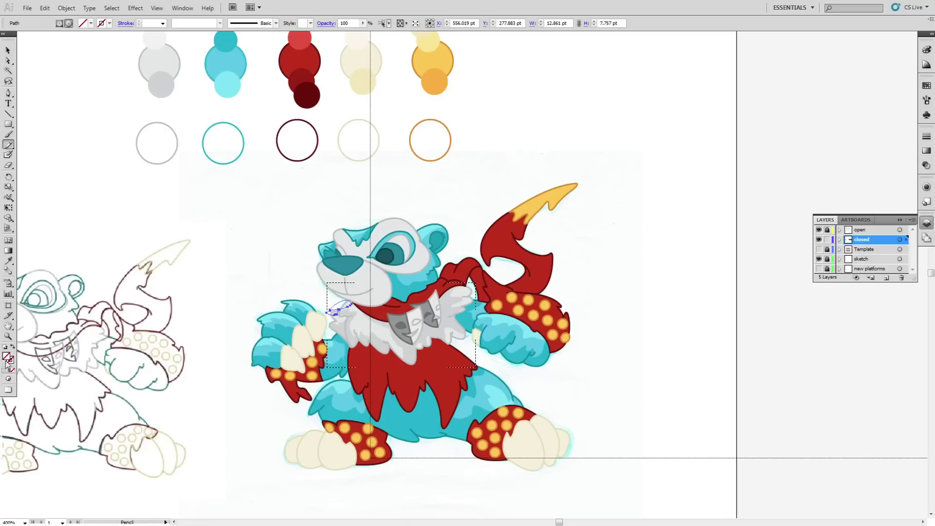
double_click(6, 359)
left_click(570, 209)
left_click(240, 292, "ctrl")
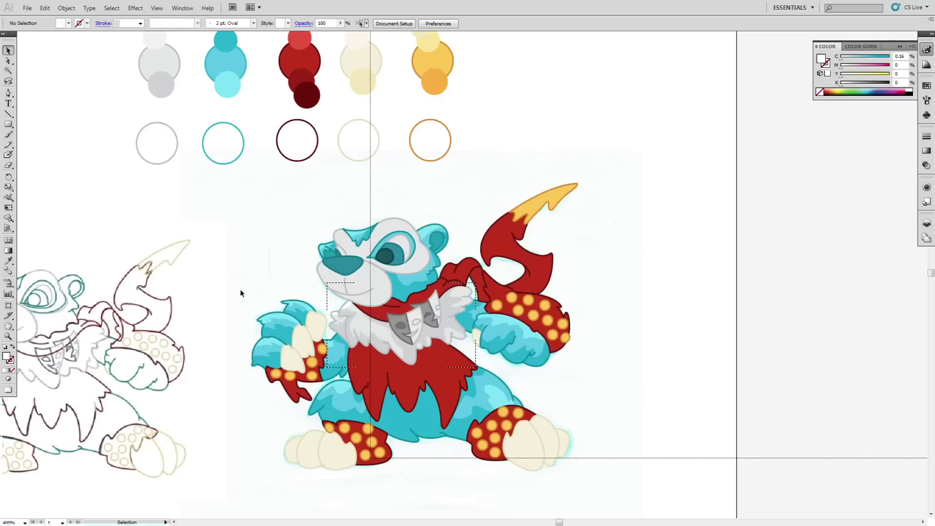
Draw white highlights on the chest fur's opposite upper tuft and on its middle section
left_click_drag(467, 286, 467, 300)
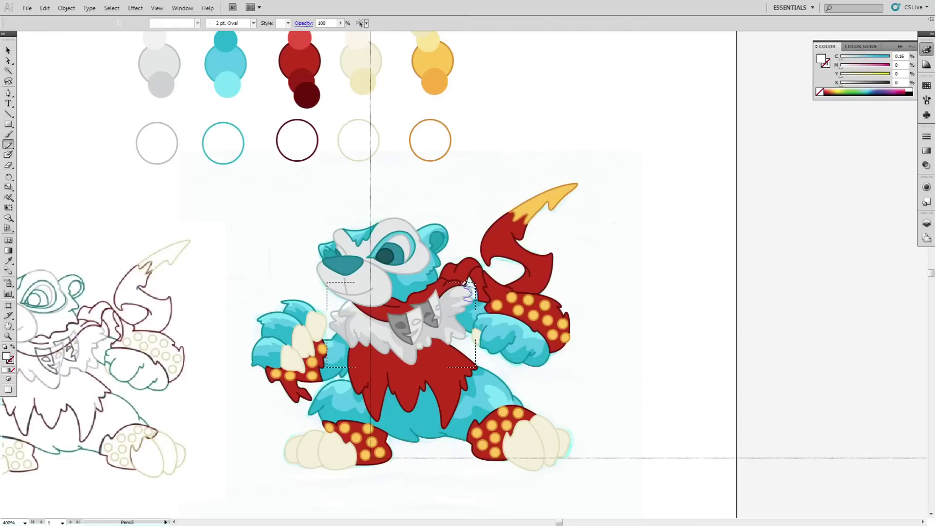
key("i")
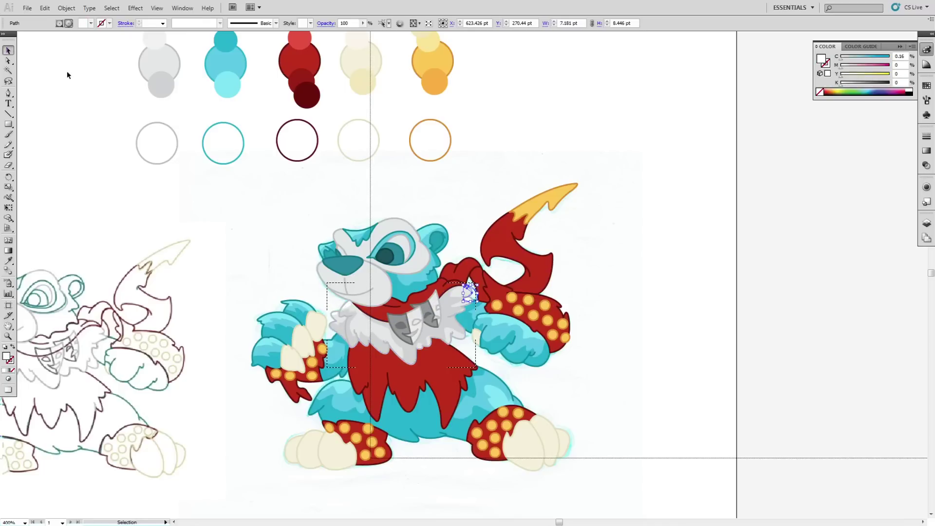
left_click(282, 264, "ctrl")
key("n")
left_click_drag(368, 325, 366, 323)
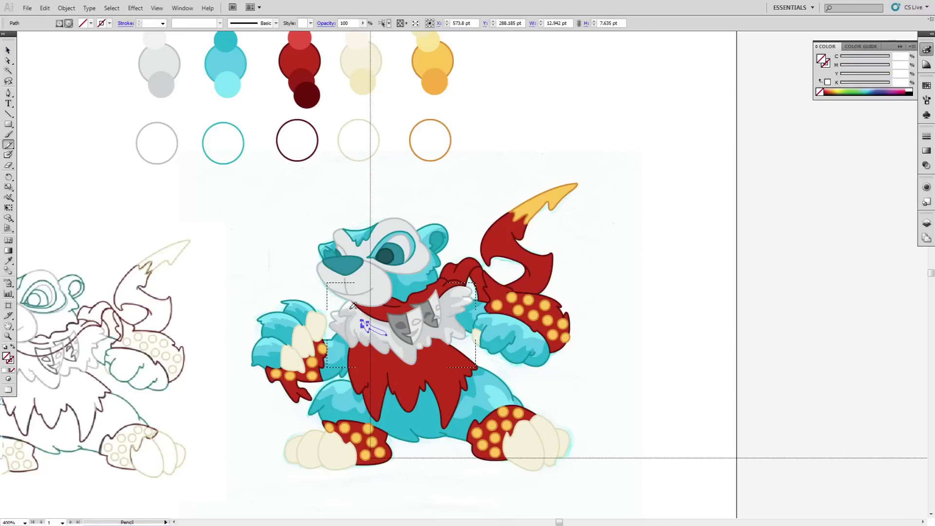
left_click(271, 281, "ctrl")
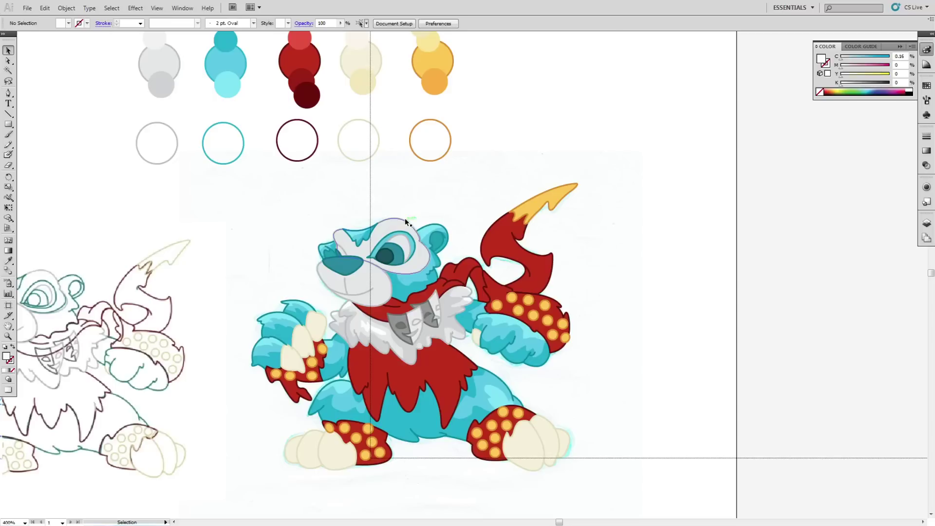
Draw a highlight along the brow inside the grey face mask using Draw Inside, matching the chest fur's white highlight
left_click(355, 241)
left_click(9, 379)
left_click(33, 412)
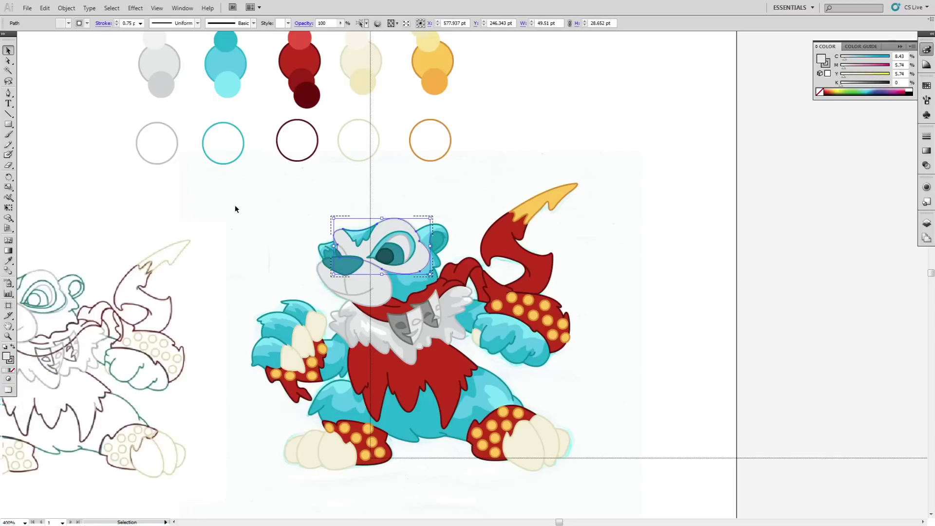
key("n")
left_click_drag(398, 216, 336, 237)
key("i")
left_click(372, 329)
left_click(8, 51)
left_click(53, 95)
Draw a shadow on the lower part of the face mask around the eye, matching the chest fur's grey shadow
left_click(9, 145)
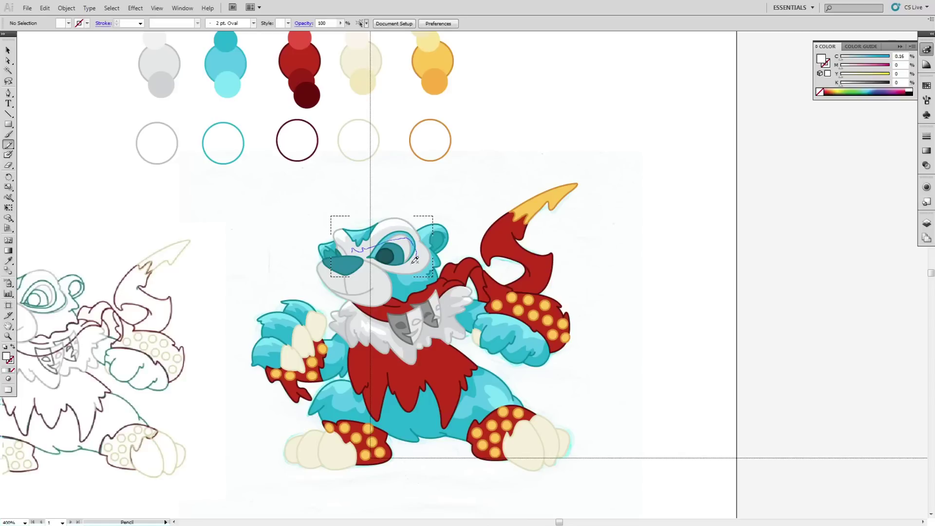
left_click_drag(374, 260, 346, 251)
key("i")
left_click(357, 338)
left_click(8, 51)
left_click(82, 49)
Draw a shadow along the mouth and lower muzzle using Draw Inside, filled with the darker grey
left_click(375, 298)
left_click(8, 389)
left_click(8, 379)
left_click(39, 412)
left_click(240, 289)
left_click(9, 145)
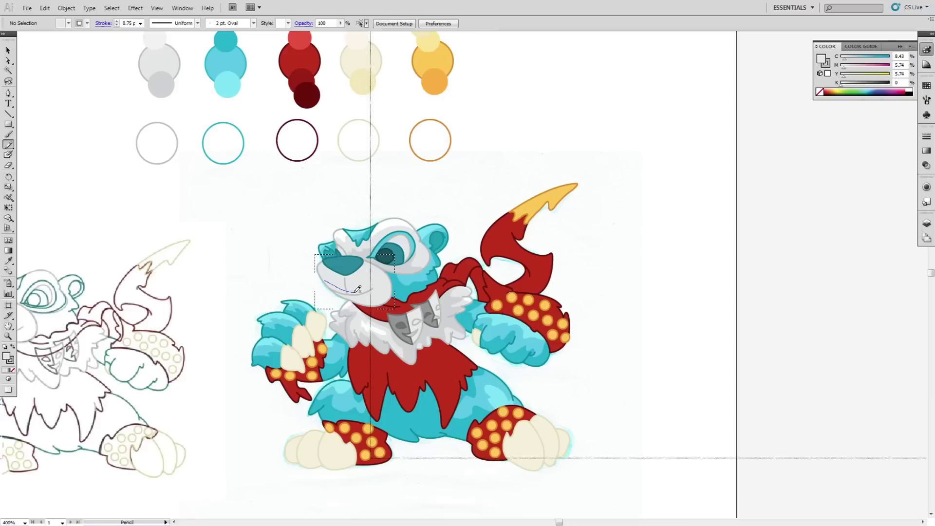
left_click_drag(396, 296, 397, 294)
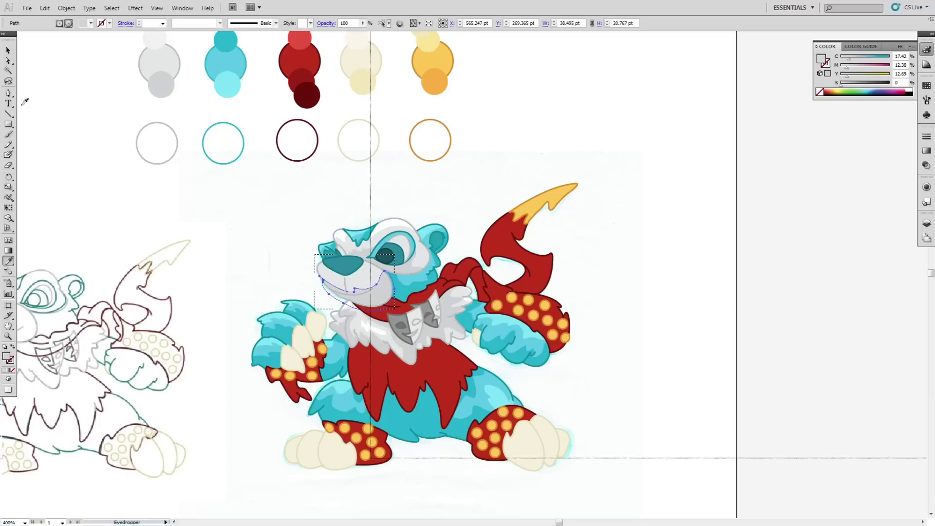
key("v")
key("ctrl+shift+a")
Draw a shading shape beneath the nose and a highlight on the muzzle's front edge, matching the brow's white
left_click(8, 144)
left_click_drag(369, 259, 369, 259)
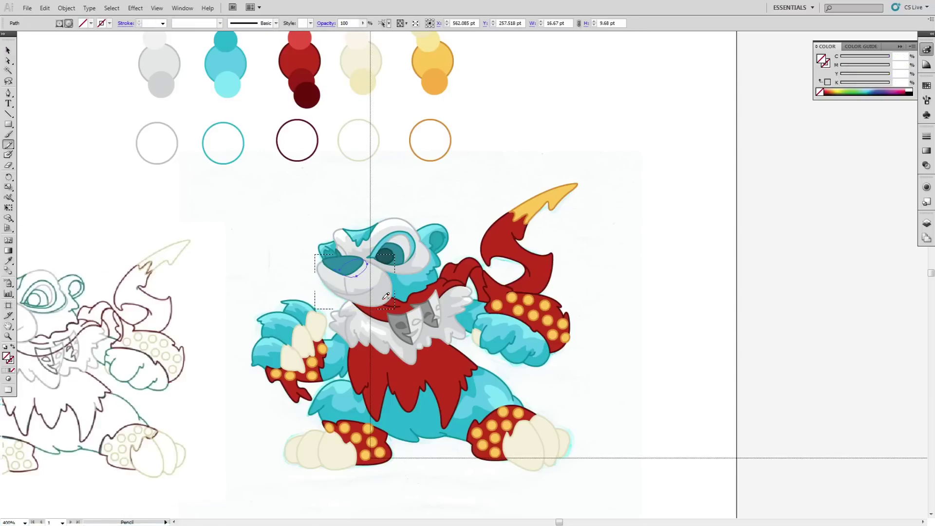
key("v")
left_click(30, 58)
left_click(9, 145)
left_click_drag(319, 279, 317, 274)
left_click(8, 261)
left_click(395, 222)
left_click(9, 50)
left_click(40, 59)
left_click(40, 59)
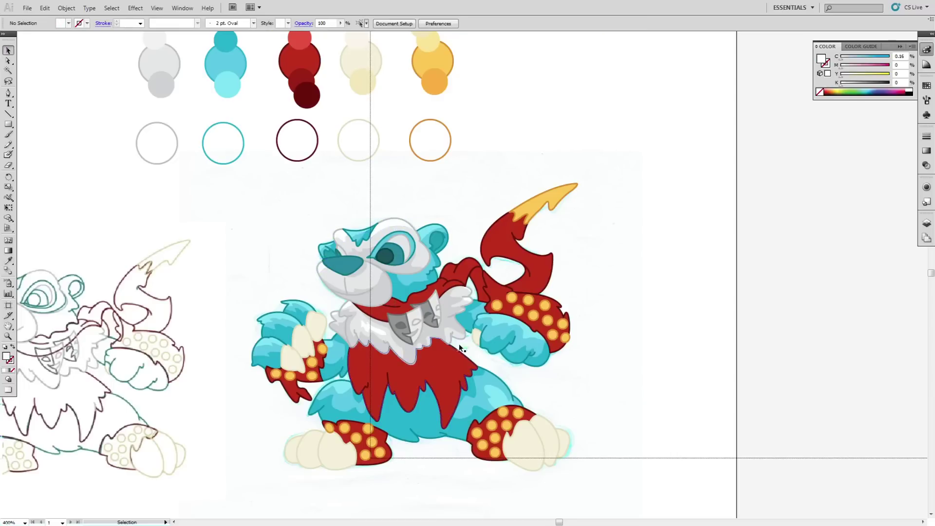
Draw a shadow across the raised paw's cream claws, clipped inside them and filled with the palette's darker cream
left_click(307, 315)
left_click(262, 486)
key("n")
left_click_drag(311, 335, 327, 334)
key("i")
left_click(365, 77)
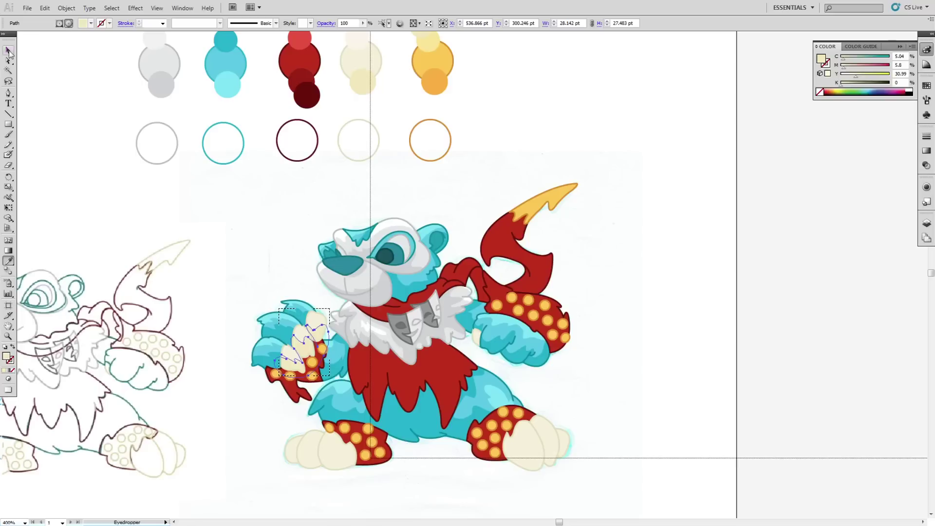
left_click(67, 109, "ctrl")
Draw a highlight across the raised paw's cream claws, filled with the palette's lightest cream
key("n")
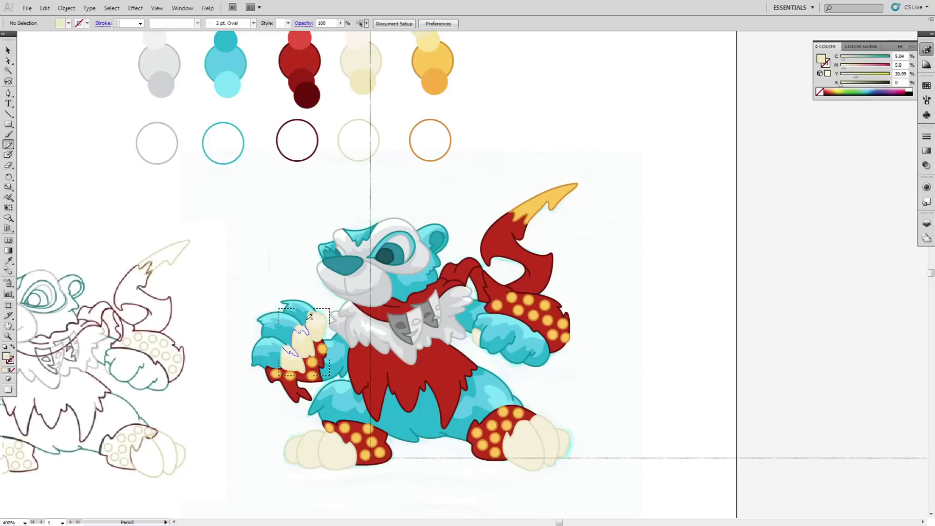
left_click_drag(286, 344, 287, 345)
key("i")
left_click(356, 41)
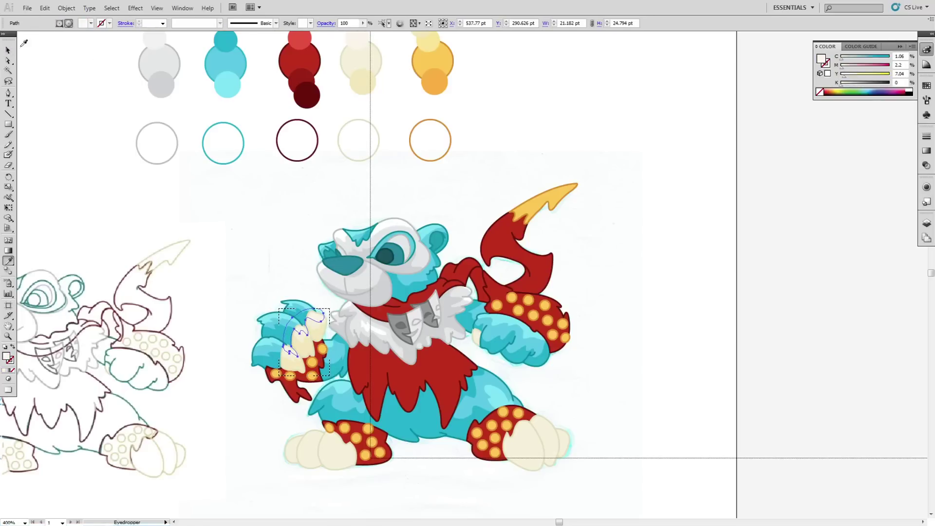
left_click(50, 73, "ctrl")
Draw a shadow clipped inside the lowered paw's small cream claw, filled with the palette's darker cream
left_click(476, 337)
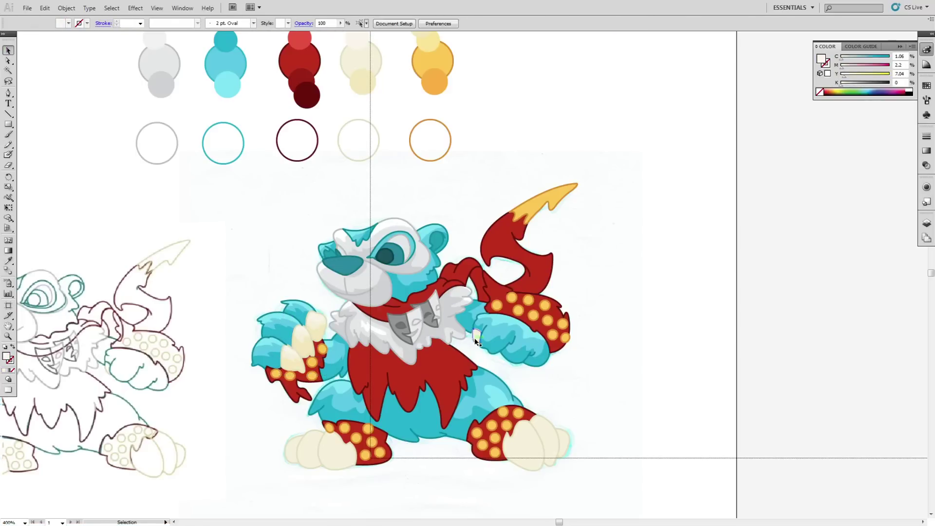
left_click(227, 378)
left_click(262, 264)
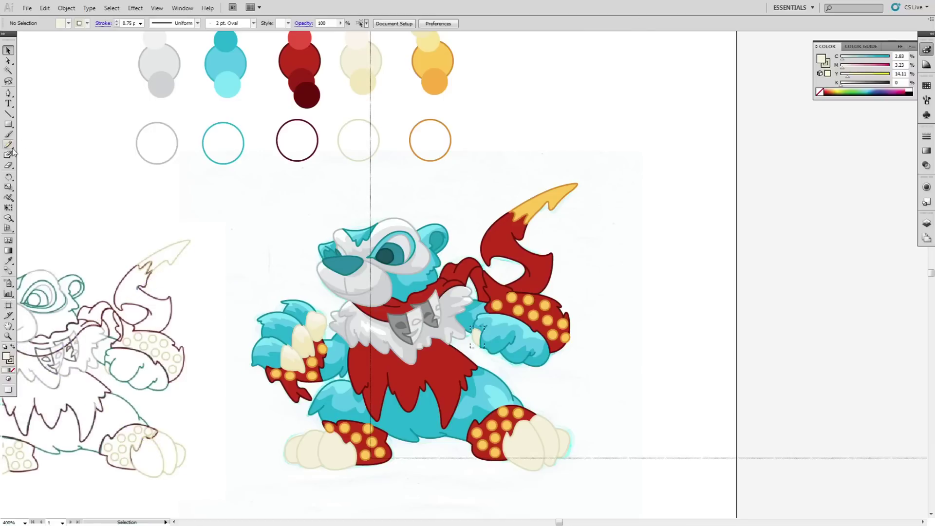
left_click(8, 145)
left_click_drag(475, 345, 476, 337)
key("i")
left_click(360, 84)
key("v")
key("ctrl+shift+a")
Draw a highlight on the lowered paw's small cream claw, filled with the palette's lightest cream
key("n")
key("i")
left_click(363, 40)
left_click(8, 51)
double_click(573, 365)
Draw a shadow across the left foot's cream claws, clipped inside them and filled with the palette's darker cream
left_click(292, 447)
left_click(8, 379)
left_click(34, 411)
key("n")
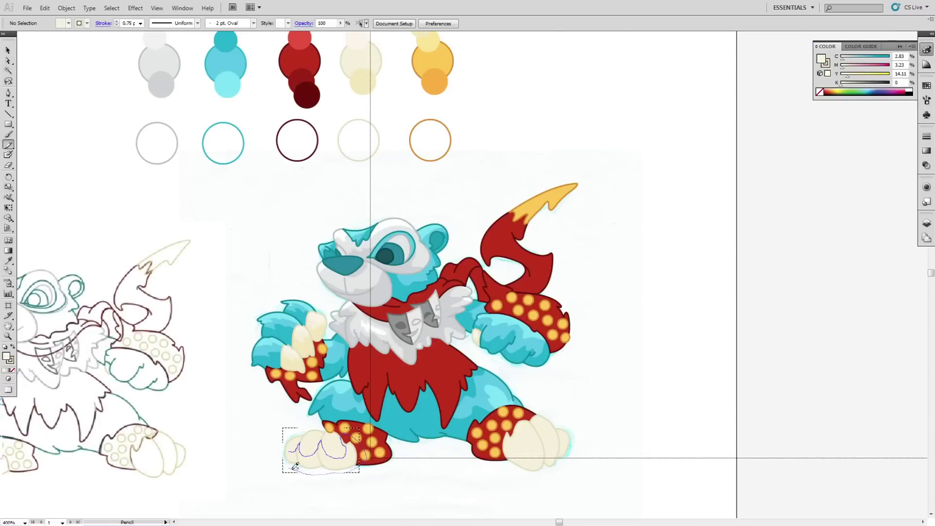
left_click_drag(301, 467, 284, 437)
key("ctrl+shift+a")
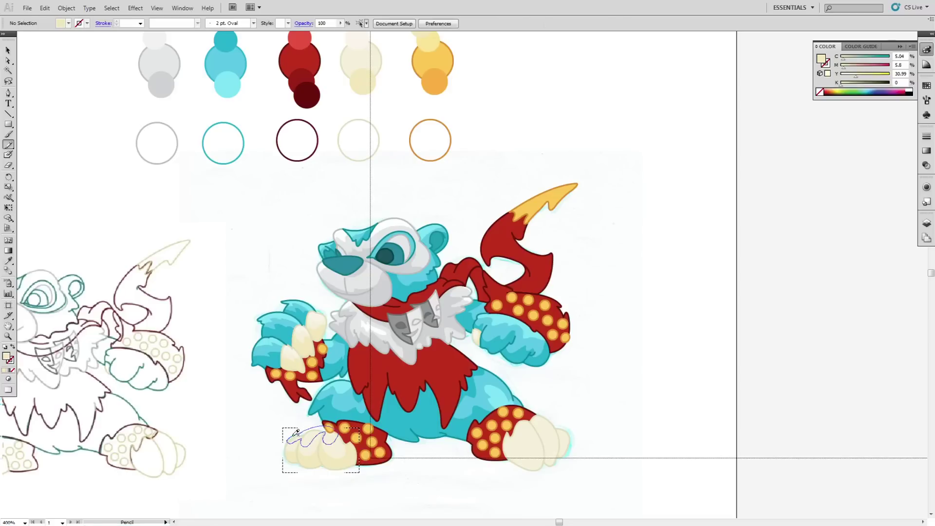
Draw a highlight along the top of the left foot's cream claws, filled with the palette's lightest cream
left_click_drag(298, 432, 287, 441)
key("i")
left_click(360, 41)
key("v")
left_click(571, 402)
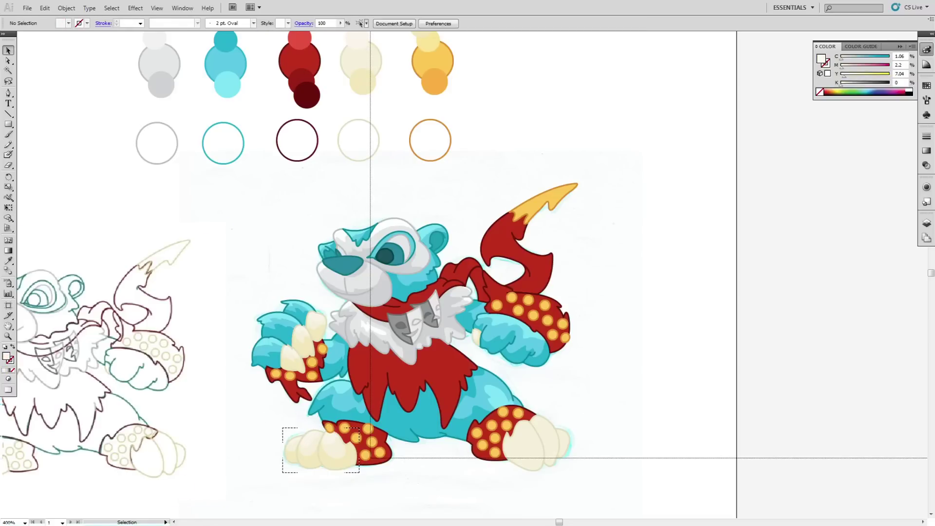
Draw a shadow across the right foot's cream claws, clipped inside them and filled with the palette's darker cream
left_click(541, 441)
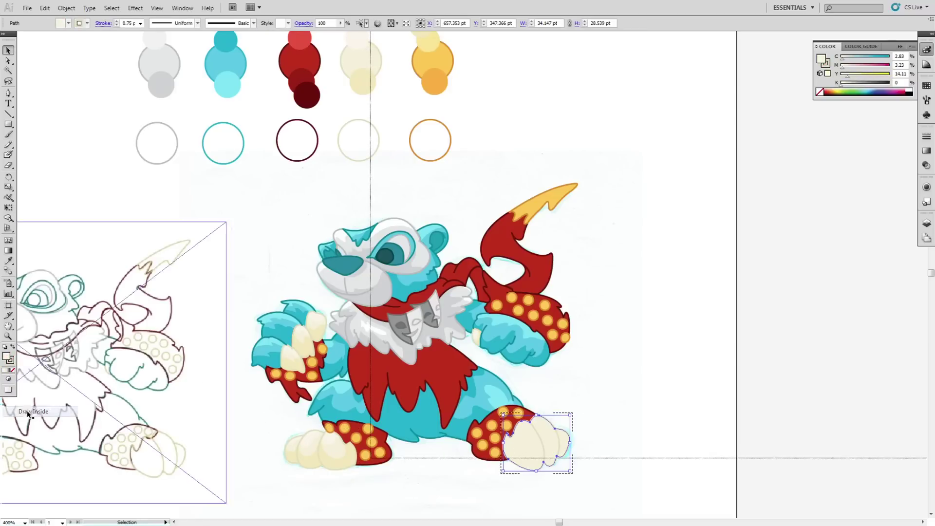
key("ctrl+shift+a")
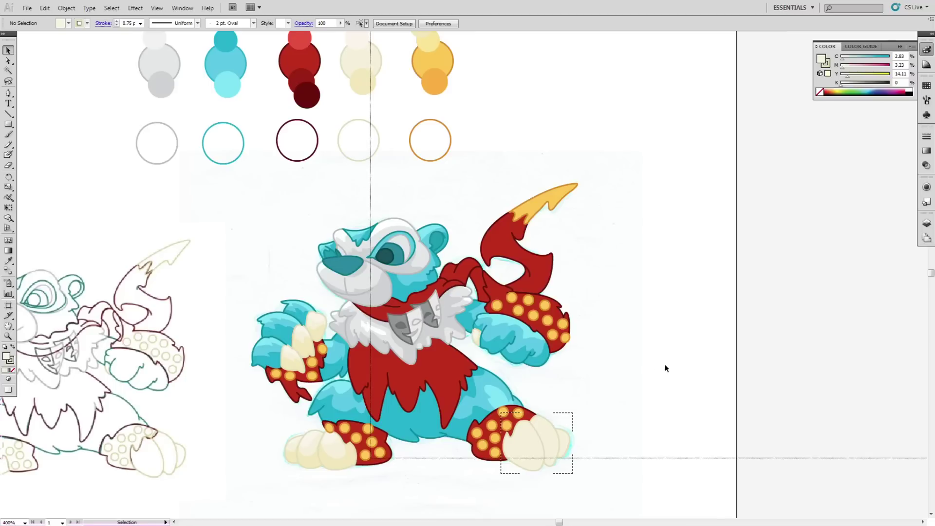
key("n")
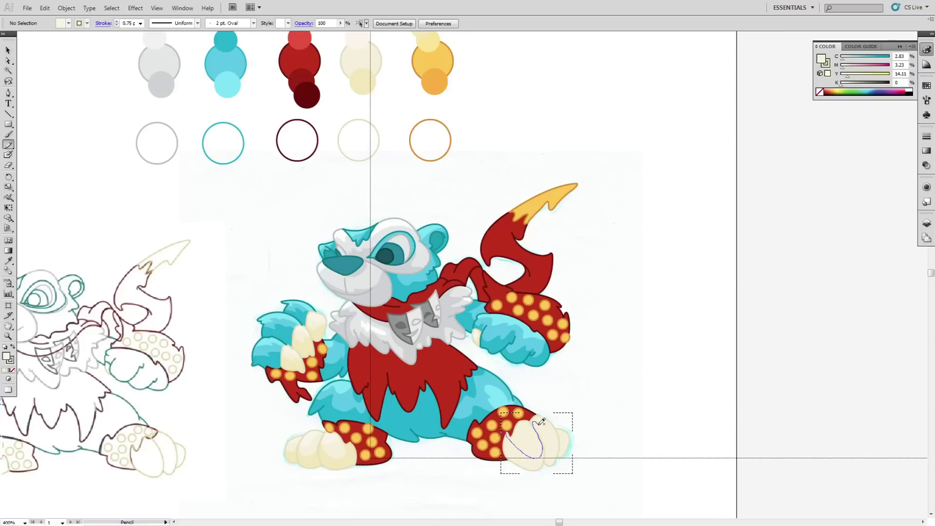
mouse_move(571, 440)
left_mouse_down()
mouse_move(520, 470)
mouse_move(504, 436)
left_mouse_up()
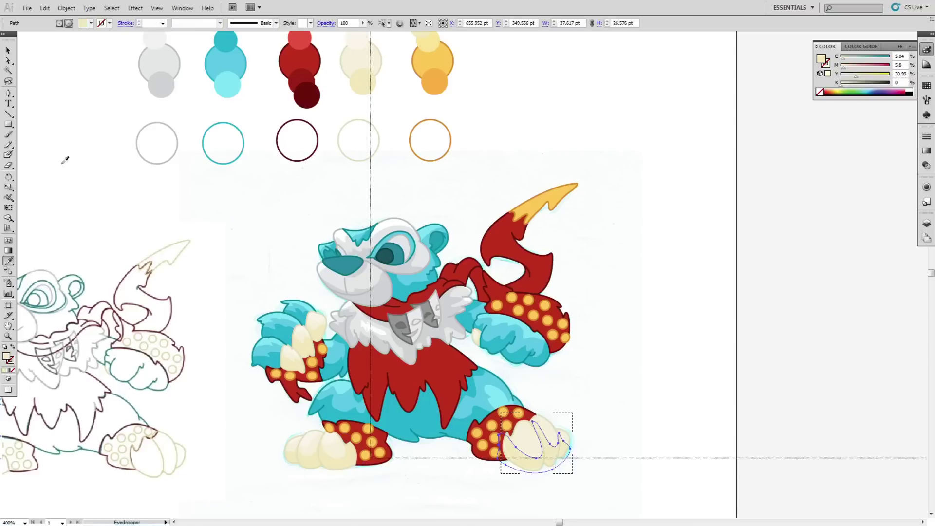
Draw two highlights on top of the right foot's cream claws, filled with the palette's lightest cream
left_click_drag(521, 418, 530, 423)
left_click(9, 260)
left_click(347, 42)
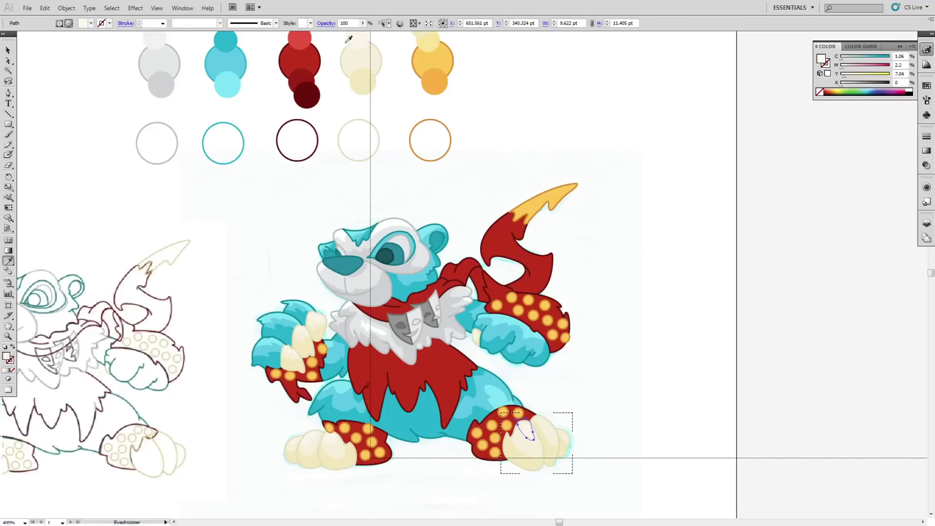
left_click(8, 51)
left_click(21, 125)
left_click(9, 144)
left_click_drag(561, 423, 538, 420)
left_click(9, 260)
left_click(355, 41)
left_click(7, 51)
left_click(139, 90)
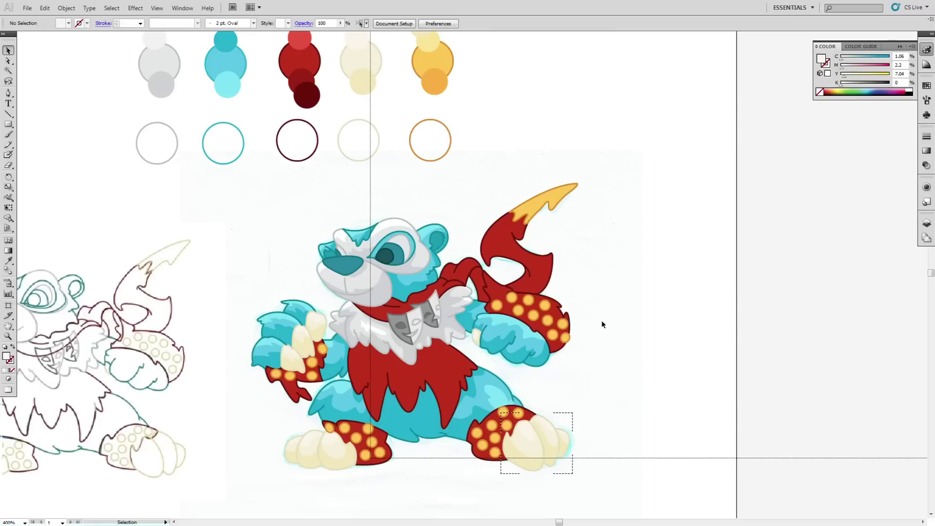
Draw a highlight along the outer edge of the red tail's upper curve, clipped inside it and filled with the palette's lighter red
left_click(497, 244)
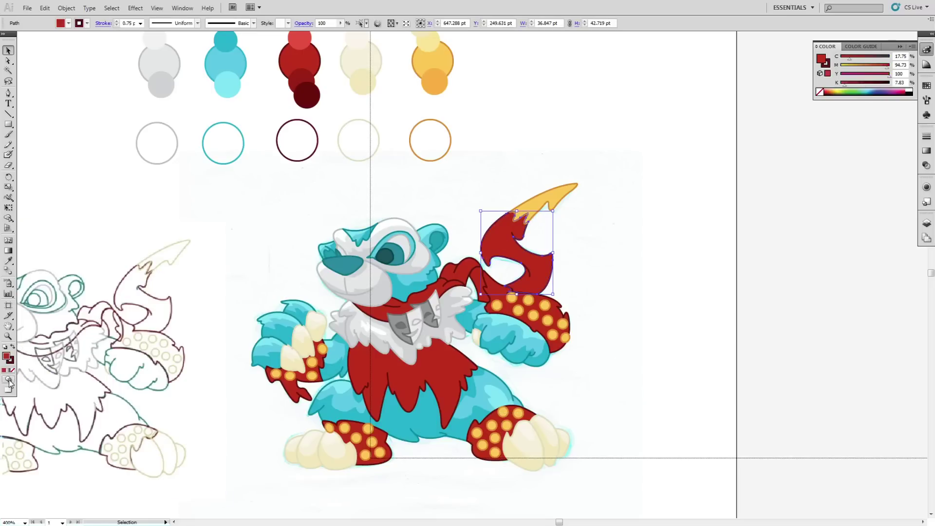
key("ctrl+shift+a")
key("n")
mouse_move(498, 231)
left_mouse_down()
mouse_move(475, 247)
mouse_move(518, 212)
left_mouse_up()
left_click(8, 261)
left_click(300, 38)
left_click(8, 50)
left_click(32, 61)
Draw lighter red highlights on the red tail's pointed outer corner and along its lower inner curve
key("n")
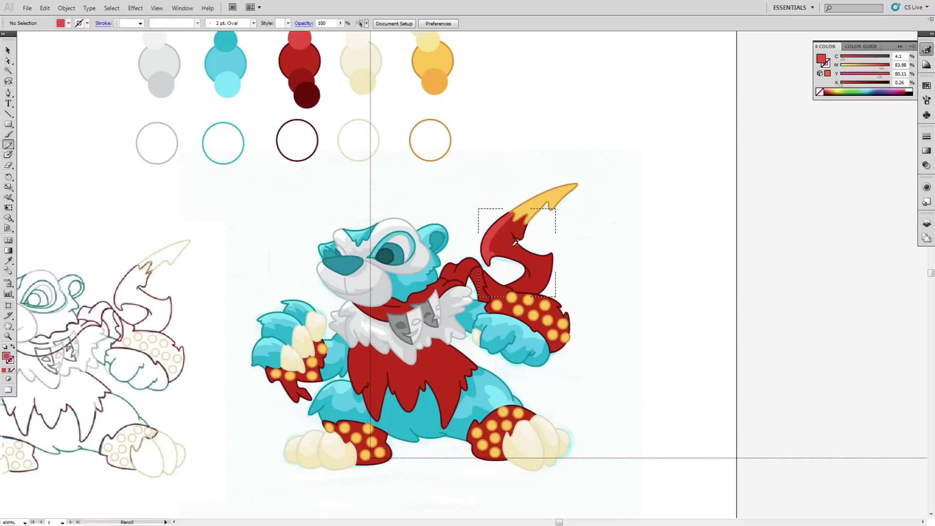
left_click_drag(541, 255, 556, 260)
key("i")
key("n")
left_click_drag(522, 274, 511, 287)
left_click(8, 261)
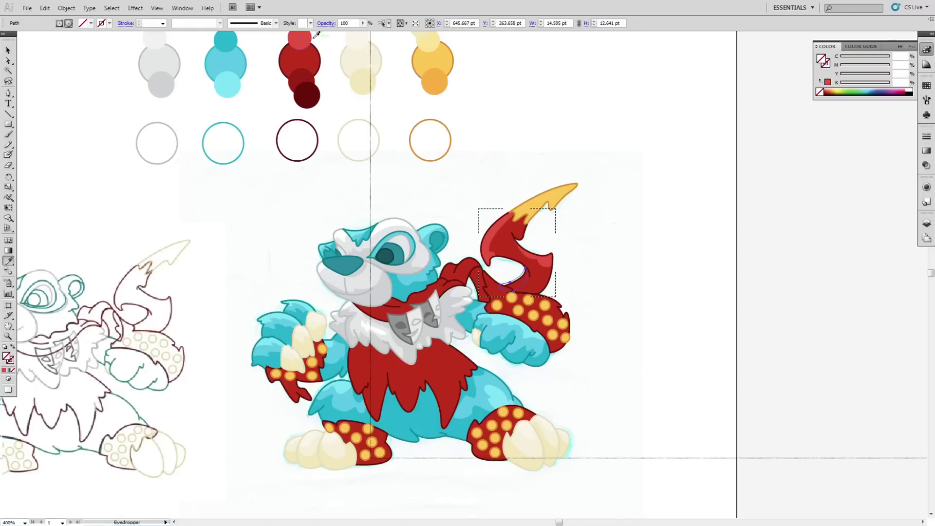
left_click(299, 39)
left_click(8, 51)
left_click(19, 71)
Draw a shadow on the red tail just below the yellow tip, filled with the palette's darker red
key("n")
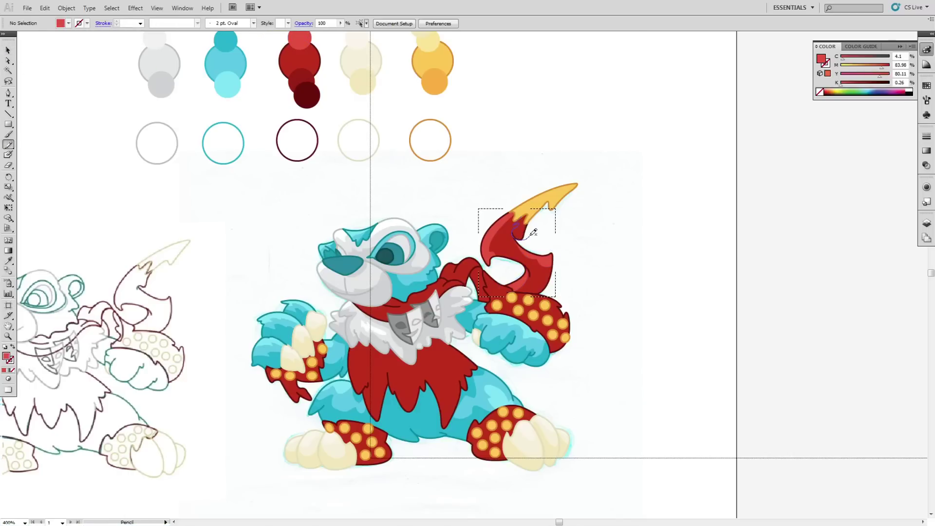
left_click_drag(525, 239, 518, 224)
key("i")
left_click(301, 76)
left_click(9, 51)
left_click(36, 54)
Draw darker red shadows on the red tail's lower outer curve and along its inner edge
key("n")
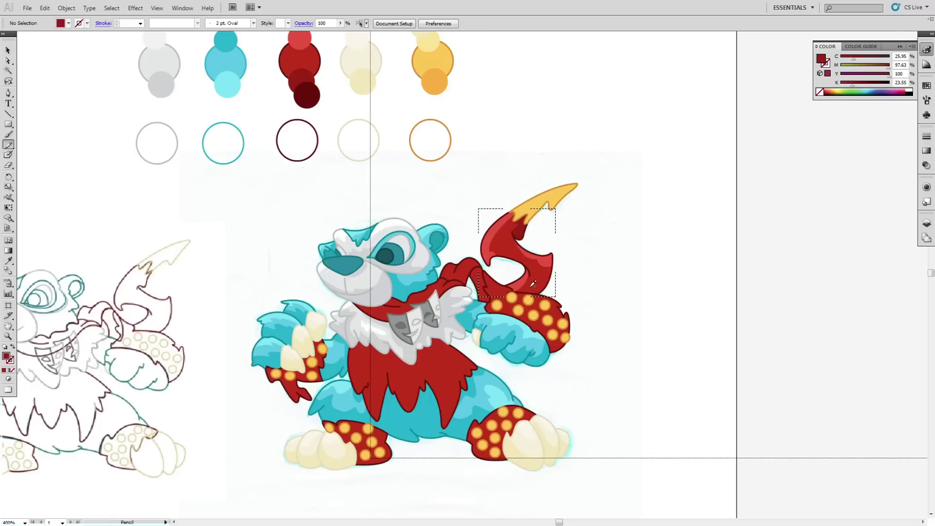
left_click_drag(555, 266, 553, 271)
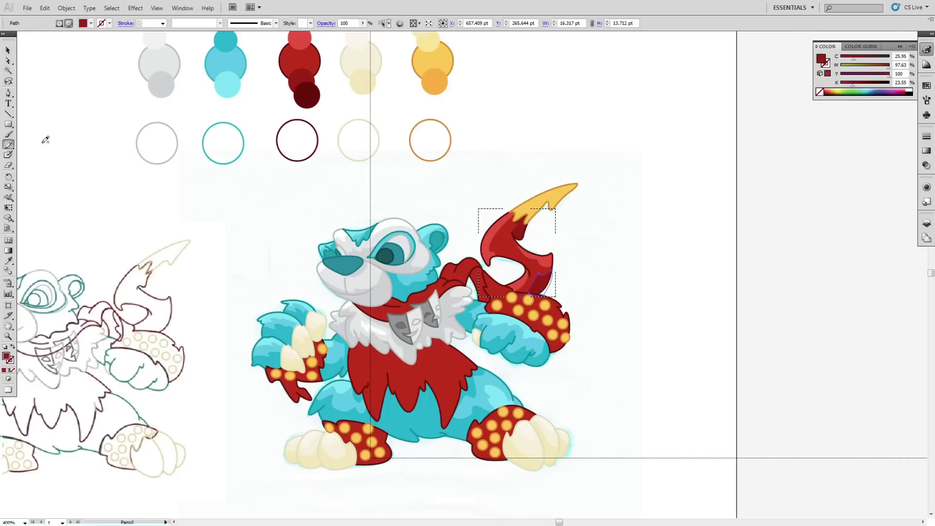
left_click_drag(509, 259, 530, 280)
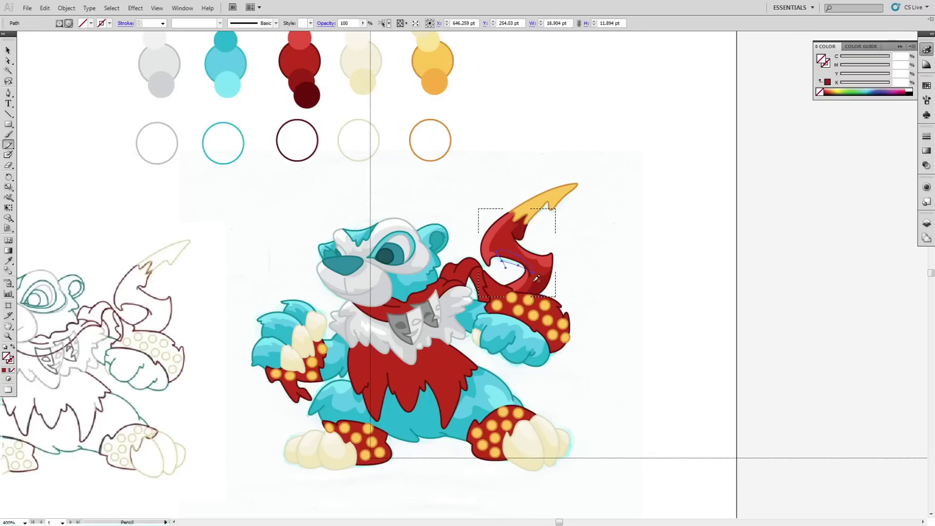
key("i")
left_click(301, 78)
left_click(9, 51)
left_click(33, 45)
Draw a shadow clipped inside the lowered arm's spotted red cuff, filled with the tail shadow's darker red
double_click(589, 275)
left_click(554, 309)
left_click(8, 378)
left_click(34, 411)
left_click(32, 159)
left_click(9, 145)
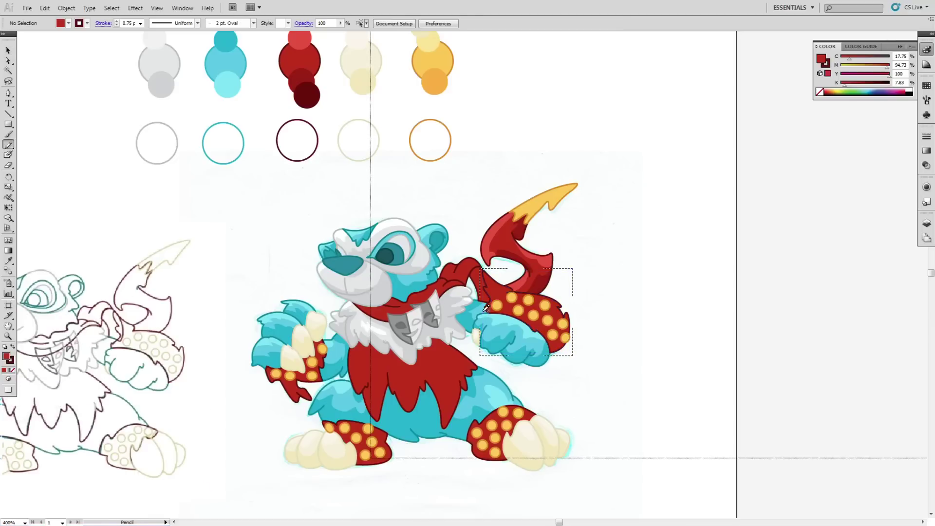
left_click_drag(492, 317, 481, 303)
key("i")
left_click(520, 237)
left_click(10, 52)
left_click(33, 49)
Draw a second shadow at the outer end of the lowered arm's spotted cuff, filled with the tail shadow's darker red
key("n")
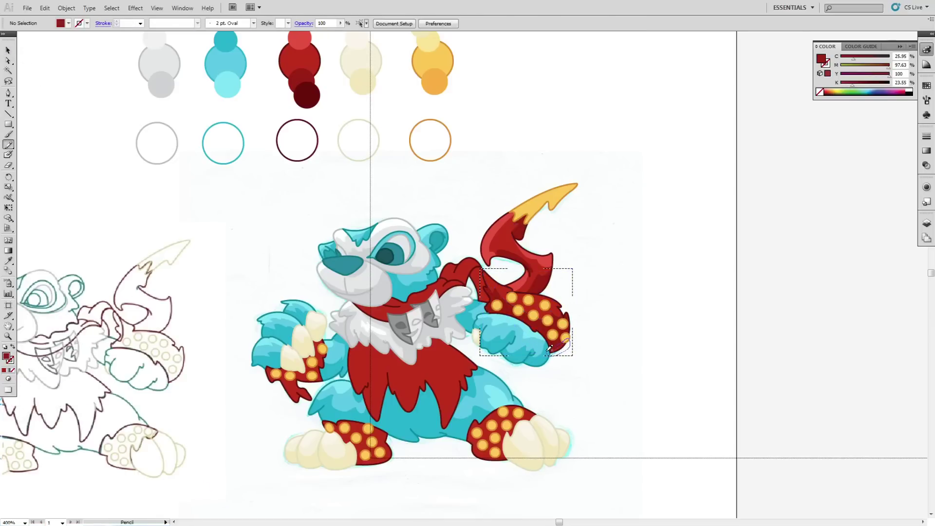
left_click_drag(549, 349, 551, 348)
key("i")
left_click(522, 236)
left_click(8, 50)
left_click(33, 47)
Draw a highlight along the upper edge of the lowered arm's spotted cuff, filled with the tail highlight's lighter red
left_click(9, 145)
left_click_drag(561, 311, 483, 271)
key("i")
left_click(497, 237)
left_click(9, 50)
key("ctrl+shift+a")
double_click(632, 312)
Draw a shadow over the small red fold between the scarf and the spotted cuff, clipped inside it
left_click(480, 283)
left_click(9, 379)
left_click(34, 411)
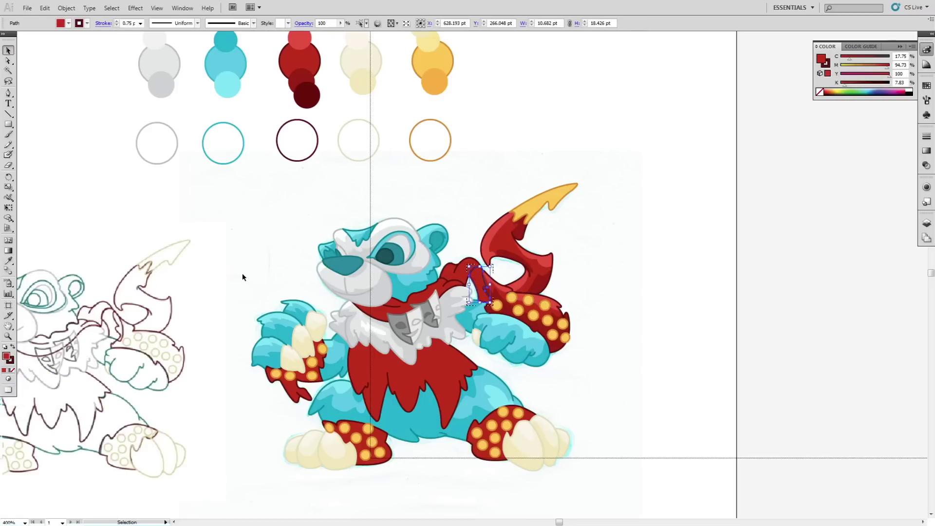
left_click(241, 274)
left_click(9, 144)
mouse_move(474, 310)
left_mouse_down()
mouse_move(471, 275)
mouse_move(497, 282)
mouse_move(474, 304)
left_mouse_up()
left_click(9, 261)
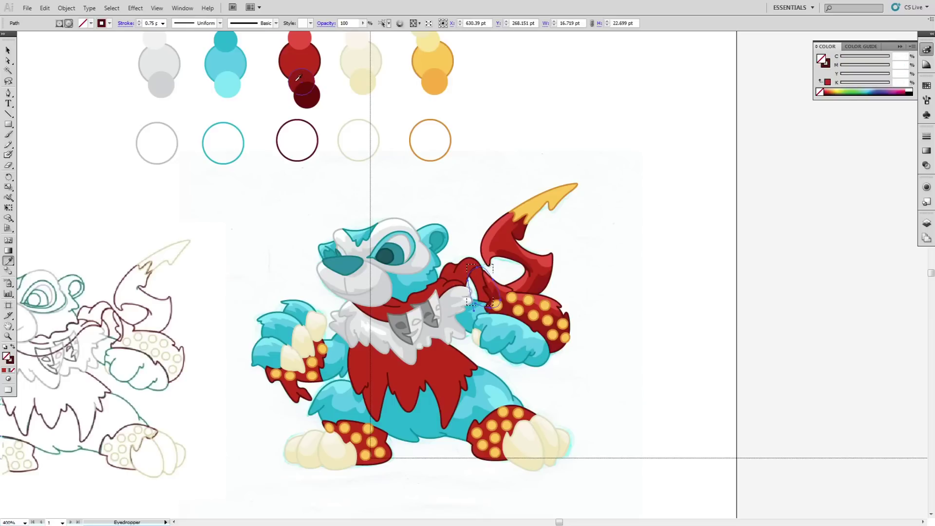
key("shift+x")
left_click(8, 50)
left_click(44, 54)
Undo the last change and fill the small fold's shadow with the palette's darker red
left_click(44, 8)
left_click(61, 19)
left_click(11, 263)
left_click(469, 286)
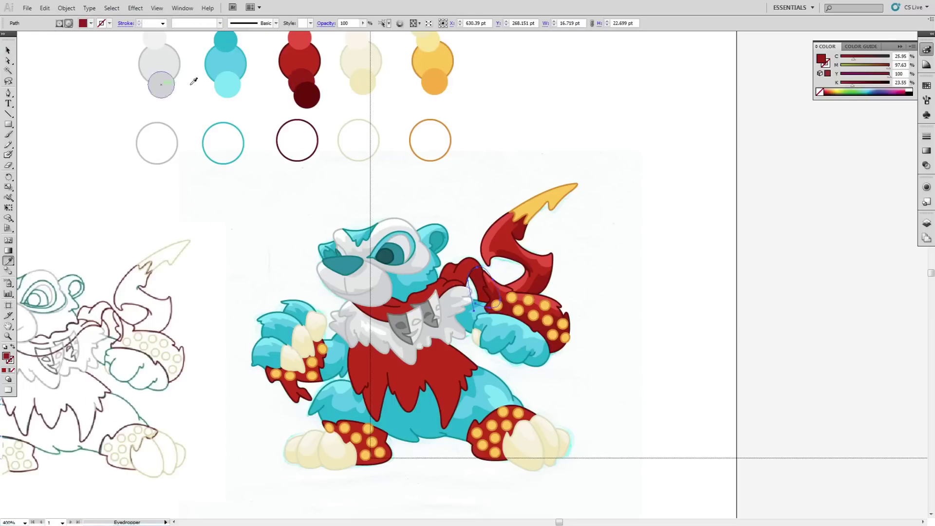
key("n")
left_click(9, 51)
left_click(54, 67)
Draw a second, smaller shadow at the top of the small red fold, clipped inside it
left_click(8, 60)
left_click(475, 287)
left_click(8, 380)
left_click(34, 412)
left_click(276, 253)
left_click(9, 145)
left_click_drag(487, 263, 477, 289)
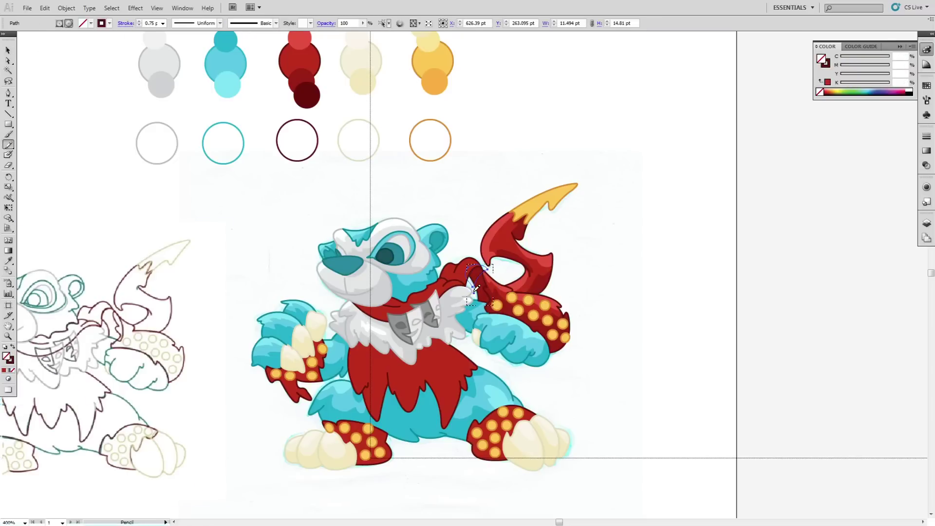
Fill the fold's smaller shadow with the dark maroon outline color, without a stroke, and reduce its opacity
left_click(13, 347)
left_click(927, 165)
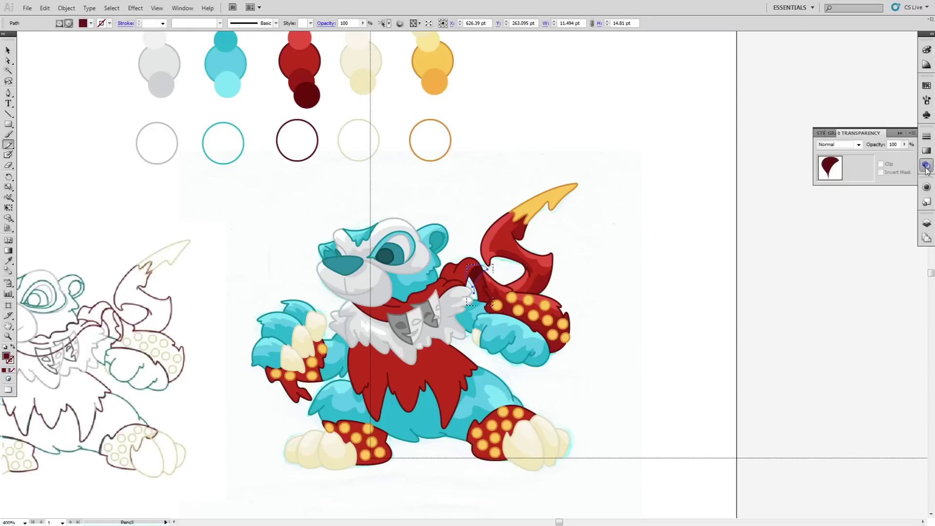
left_click_drag(889, 158, 872, 155)
left_click(8, 50)
left_click(83, 71)
Draw a shadow under the red scarf's raised loop, clipped inside the scarf and filled with the tail shadow's darker red
left_click(457, 263)
left_click(7, 379)
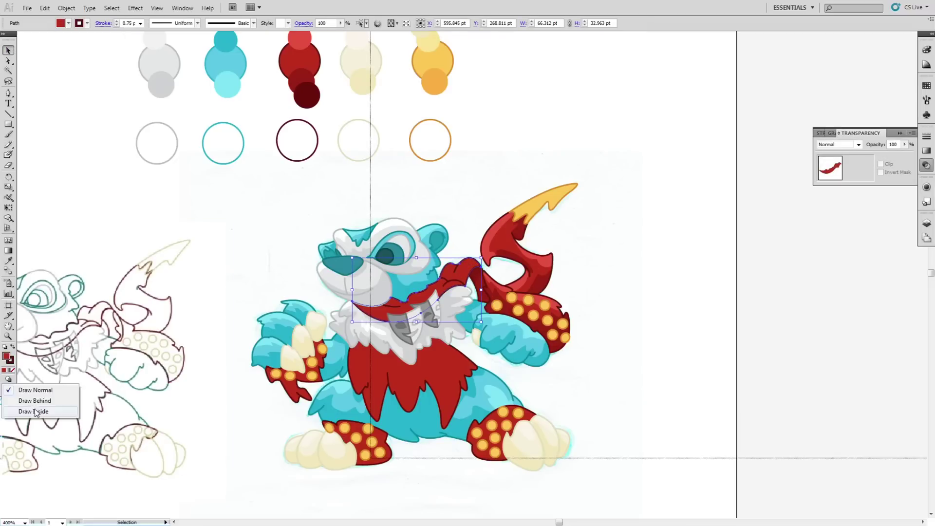
left_click(25, 412)
key("n")
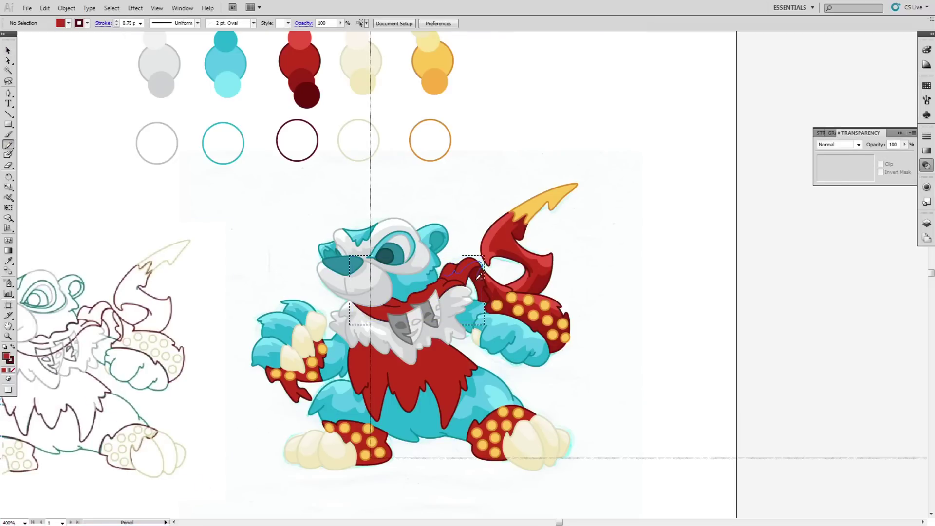
left_click_drag(449, 281, 440, 279)
left_click(8, 260)
left_click(543, 287)
left_click(8, 50)
left_click(30, 54)
Draw a highlight on top of the red scarf's raised loop, filled with the palette's lighter red
left_click(8, 144)
left_click_drag(460, 268, 445, 267)
left_click(8, 261)
left_click(298, 42)
left_click(8, 50)
left_click(45, 73)
double_click(642, 254)
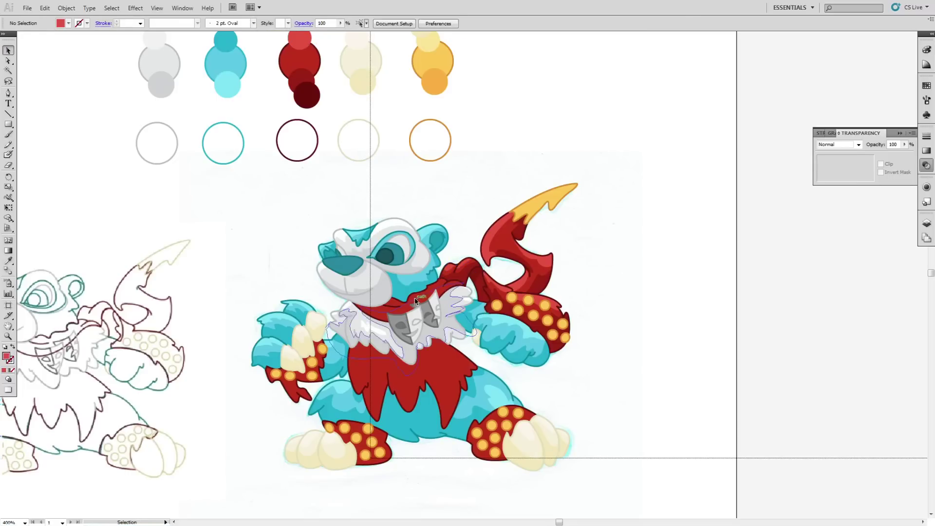
Draw a shadow along the front band of the red scarf, clipped inside it and filled with the existing scarf shadow's darker red
left_click(448, 280)
left_click(331, 195)
left_click(9, 61)
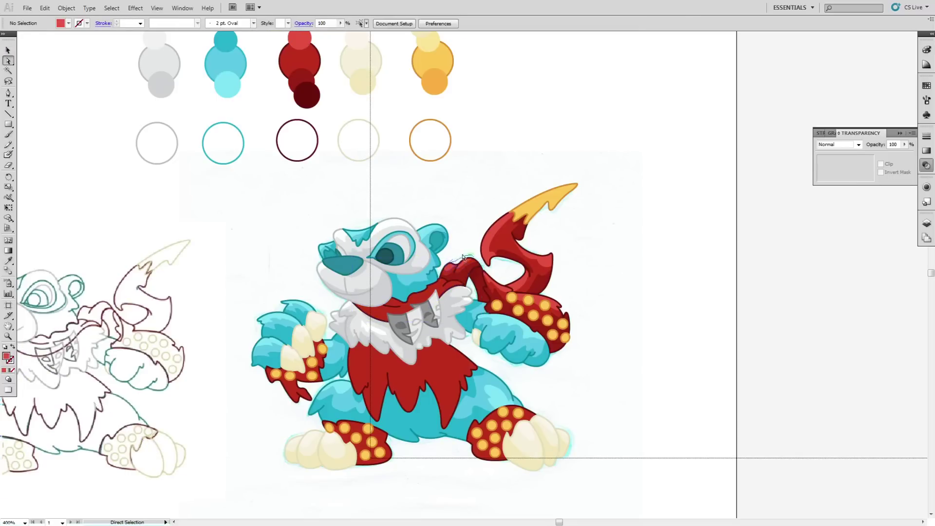
left_click(468, 259)
left_click(8, 379)
left_click(28, 412)
left_click(63, 177)
left_click(9, 144)
right_click(395, 294)
left_click(162, 185)
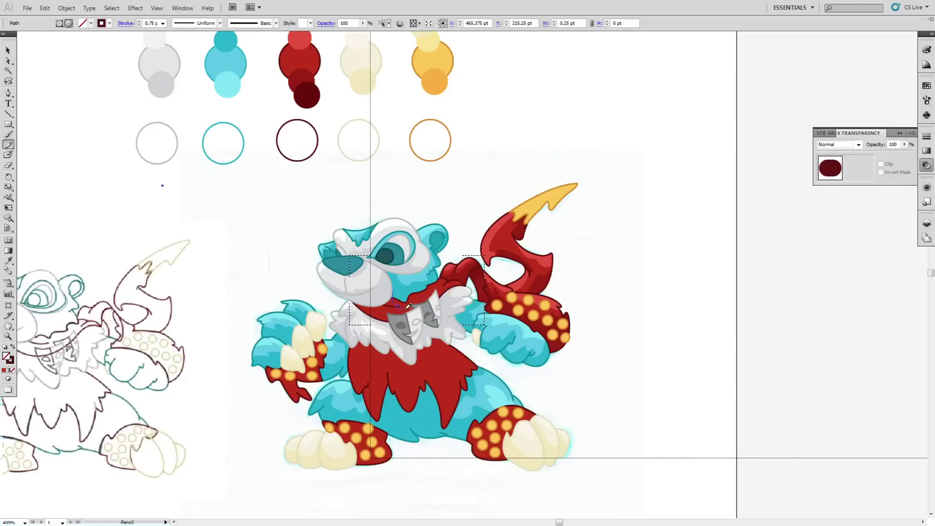
mouse_move(408, 306)
left_mouse_down()
mouse_move(440, 284)
mouse_move(396, 289)
left_mouse_up()
key("i")
left_click(460, 274)
Draw another shadow on the red scarf just below the blue cheek fur, filled with the existing scarf shadow's darker red
left_click(8, 144)
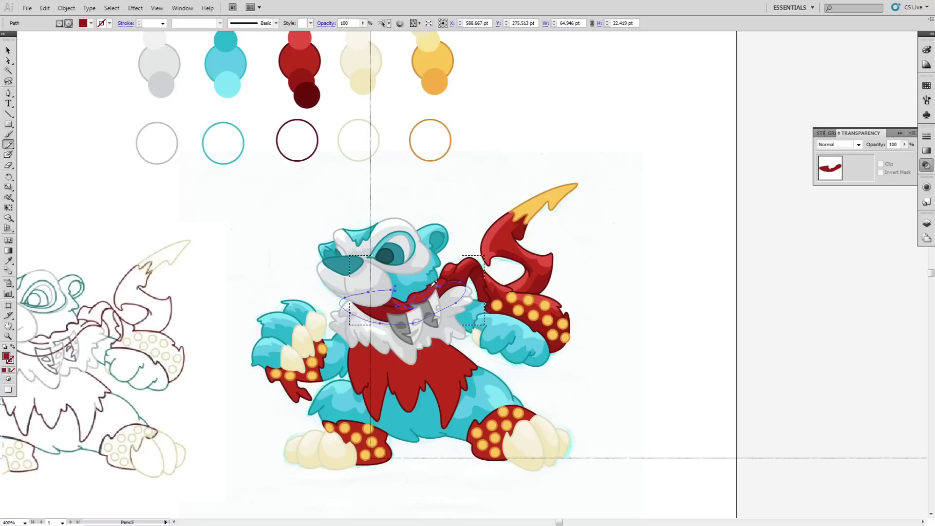
left_click_drag(433, 285, 399, 297)
key("i")
left_click(452, 286)
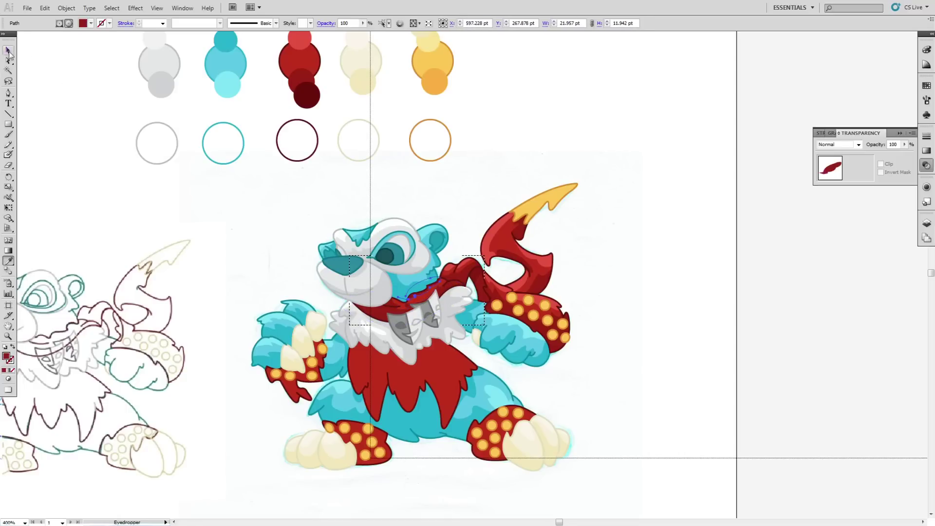
key("ctrl+shift+a")
Draw a small highlight near the base of the red scarf's loop, filled with the existing scarf highlight's lighter red
left_click(9, 145)
left_click_drag(444, 277, 443, 278)
key("i")
left_click(450, 267)
key("ctrl+shift+a")
key("n")
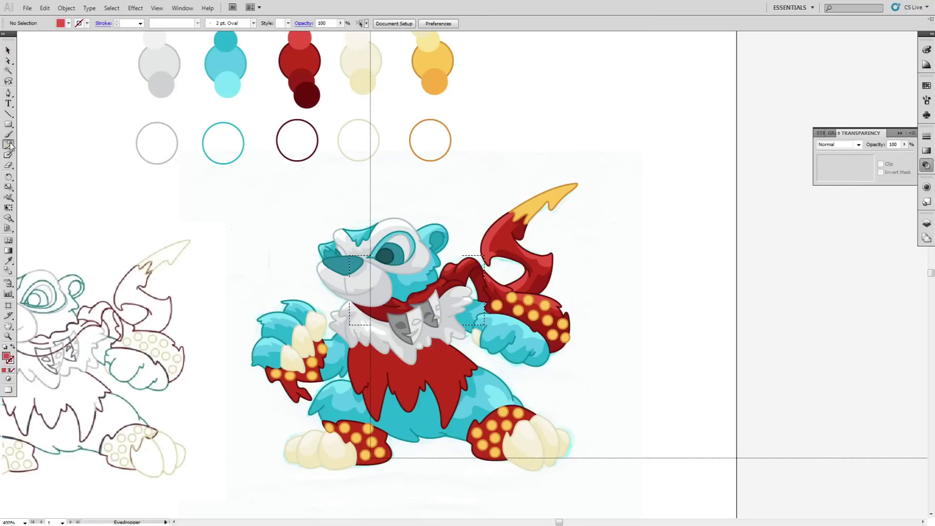
Draw a highlight where the red scarf's loop meets the blue cheek, filled with the existing scarf highlight's lighter red
left_click_drag(452, 274, 445, 279)
key("ctrl+z")
key("i")
left_click(448, 268)
key("ctrl+shift+a")
Draw a small shadow beside the highlight at the base of the scarf's loop, filled with the existing darker red
key("n")
left_click_drag(447, 278, 457, 275)
key("i")
left_click(457, 276)
key("v")
left_click(52, 77)
Draw a highlight on the scarf band just above the masks, filled with the existing scarf highlight's lighter red
left_click(10, 144)
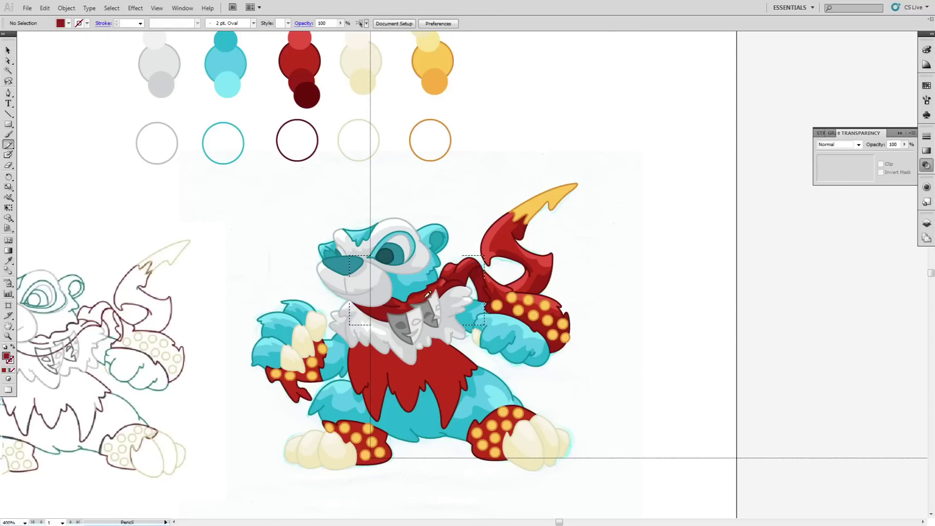
left_click_drag(421, 298, 355, 303)
key("i")
left_click(447, 277)
key("v")
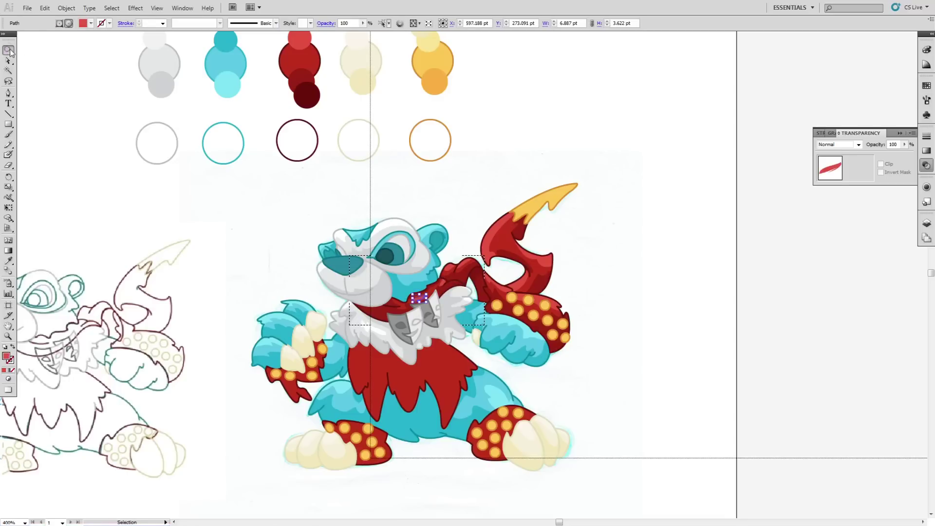
key("ctrl+shift+a")
Draw a shadow over the scarf's front band below the muzzle, filled with the existing dark maroon at 35% opacity
left_click(10, 144)
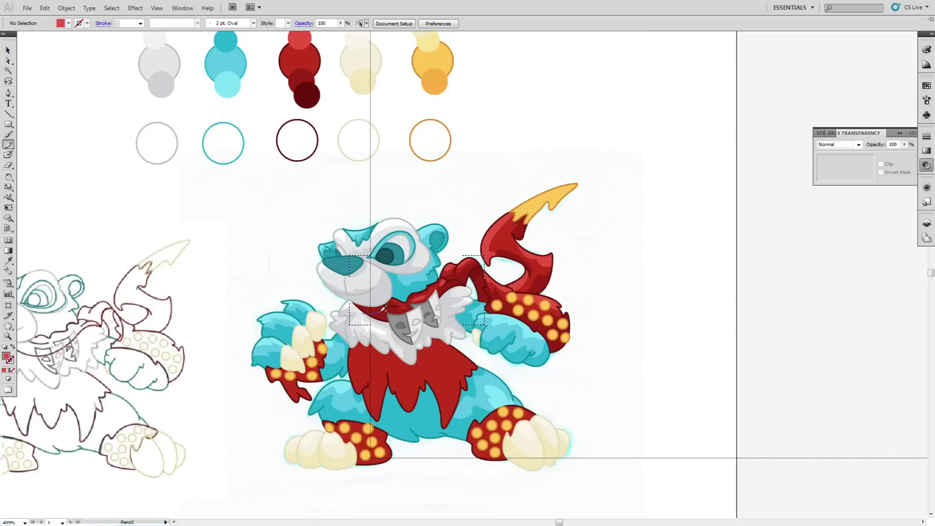
left_click_drag(363, 308, 362, 309)
key("i")
left_click(479, 273)
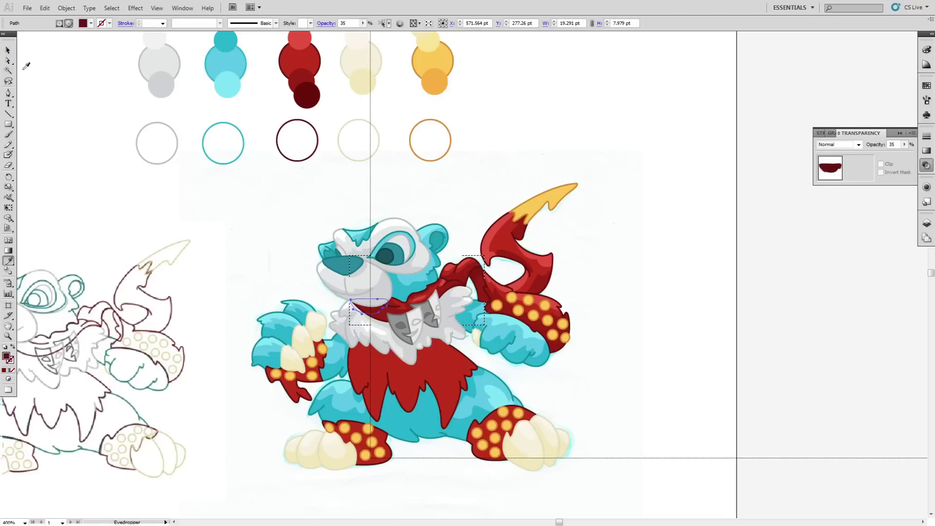
key("v")
key("ctrl+shift+a")
Draw a shadow along the red chest cloth's upper edge below the grey fur, clipped inside it and filled with the scarf's darker red
left_click(419, 374)
left_click(9, 379)
left_click(40, 413)
key("ctrl+shift+a")
left_click(8, 145)
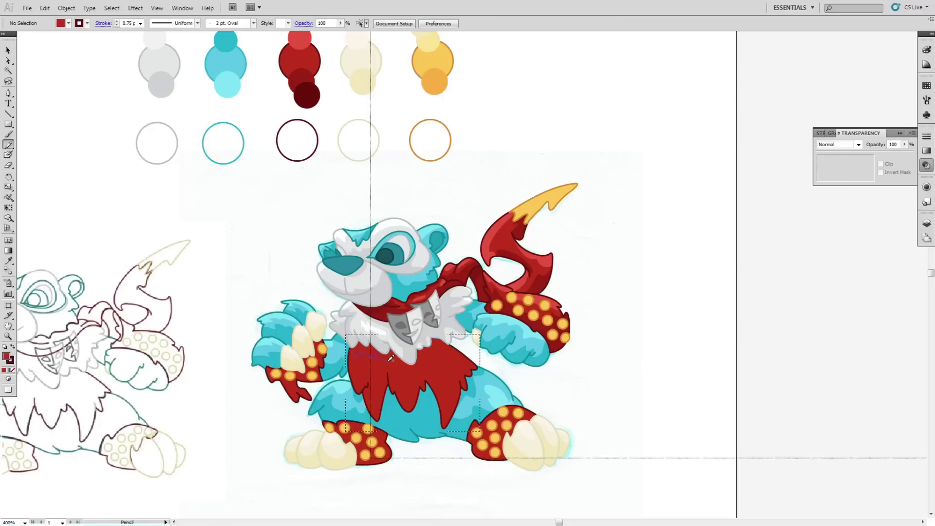
mouse_move(441, 350)
left_mouse_down()
mouse_move(406, 330)
mouse_move(348, 346)
left_mouse_up()
key("i")
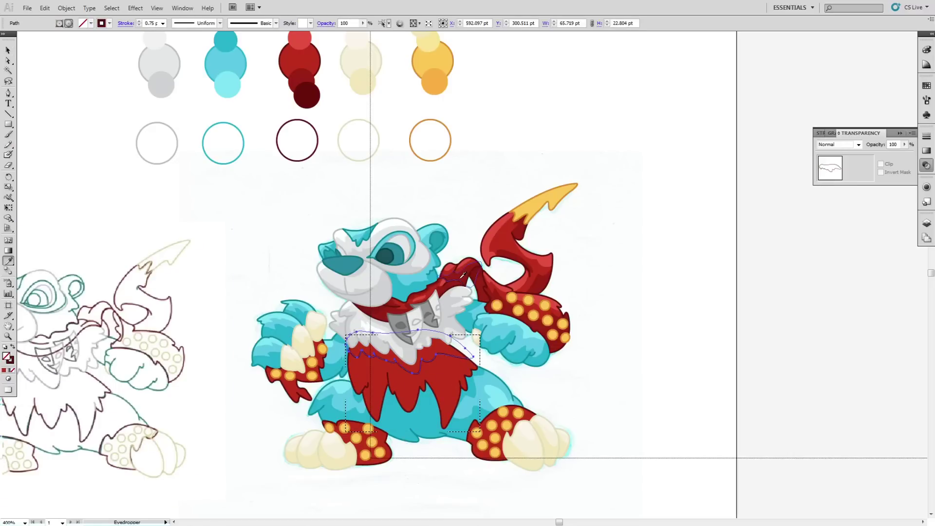
left_click(466, 271)
Draw a second shadow along the jagged lower points of the red chest cloth, filled with the same darker red
left_click(9, 145)
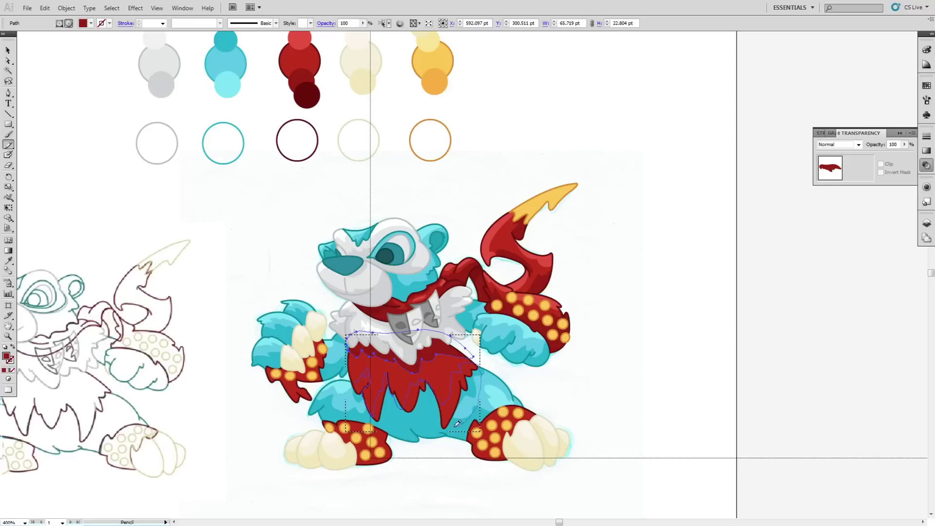
left_click_drag(348, 400, 346, 371)
key("i")
left_click(440, 348)
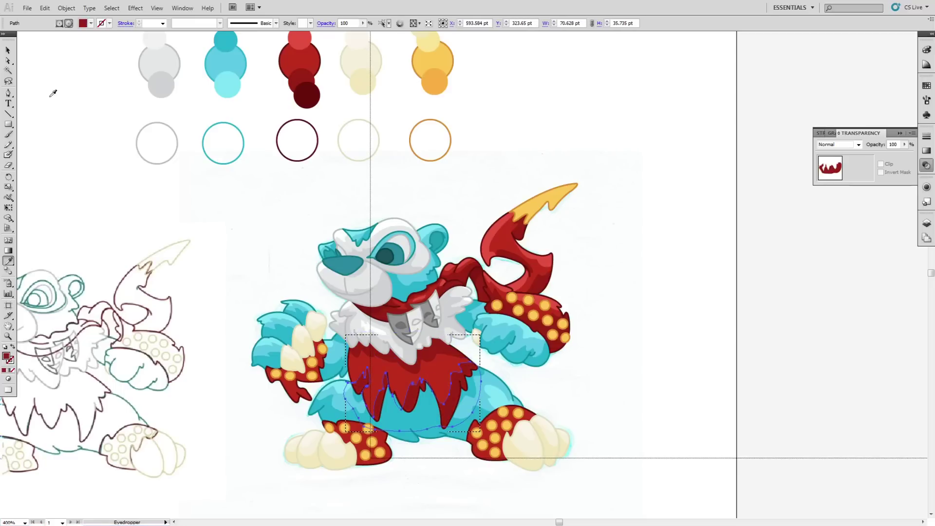
key("v")
left_click(63, 92)
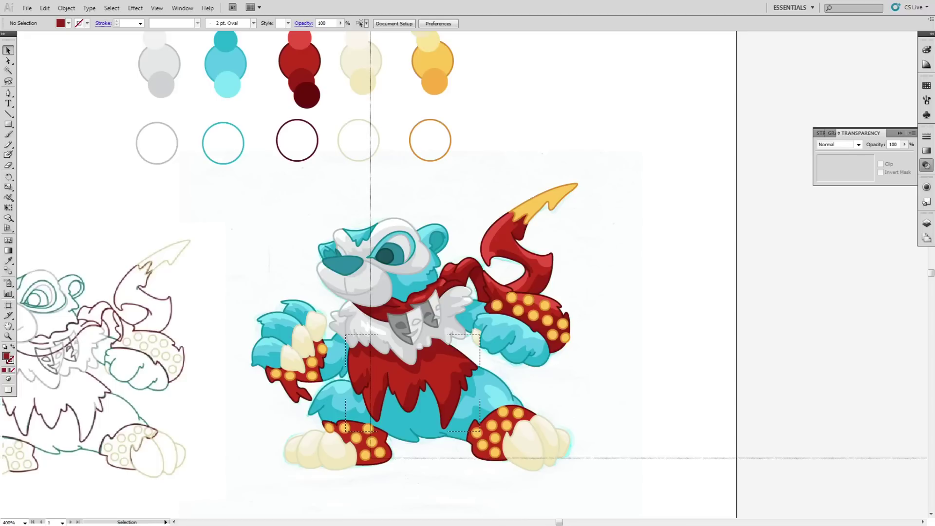
Draw jagged highlights across the folds of the red chest cloth, each filled with the existing lighter red
key("n")
left_click_drag(361, 365, 352, 369)
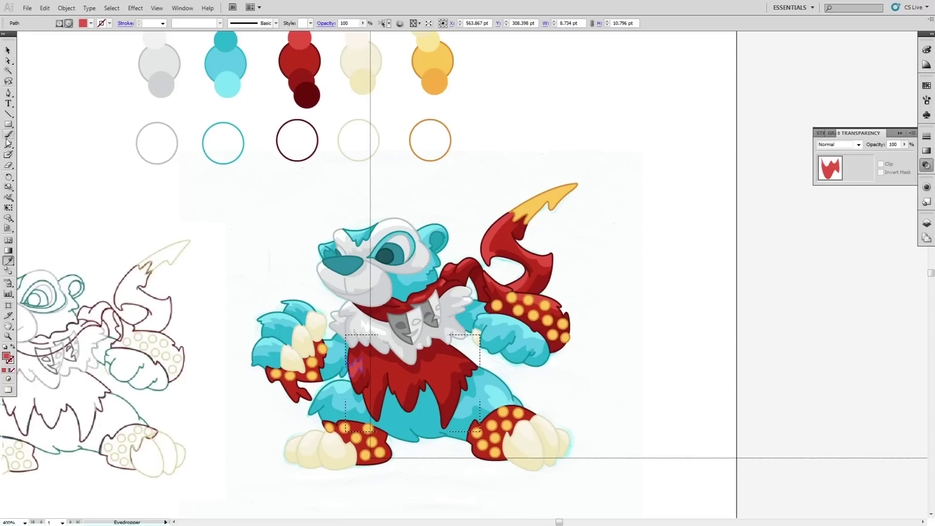
left_click_drag(379, 381, 370, 400)
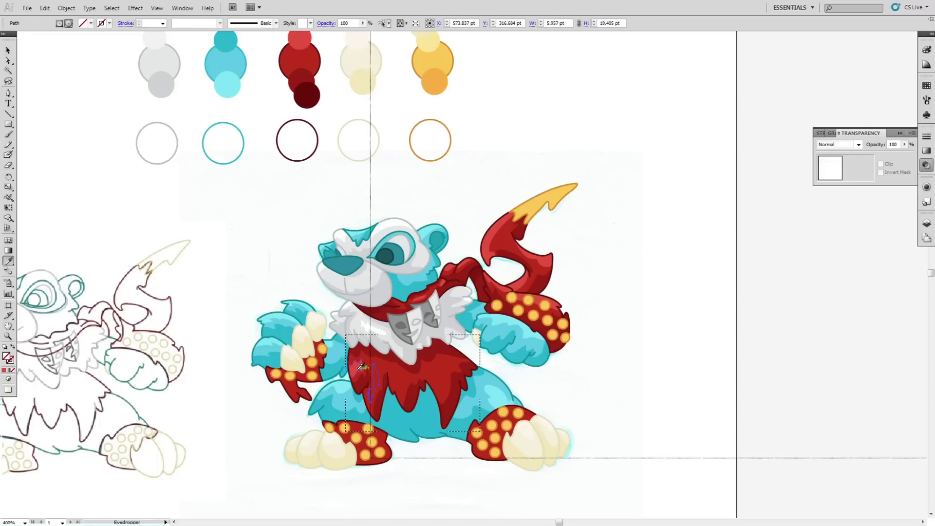
left_click_drag(401, 378, 395, 386)
key("i")
left_click(374, 385)
left_click(9, 145)
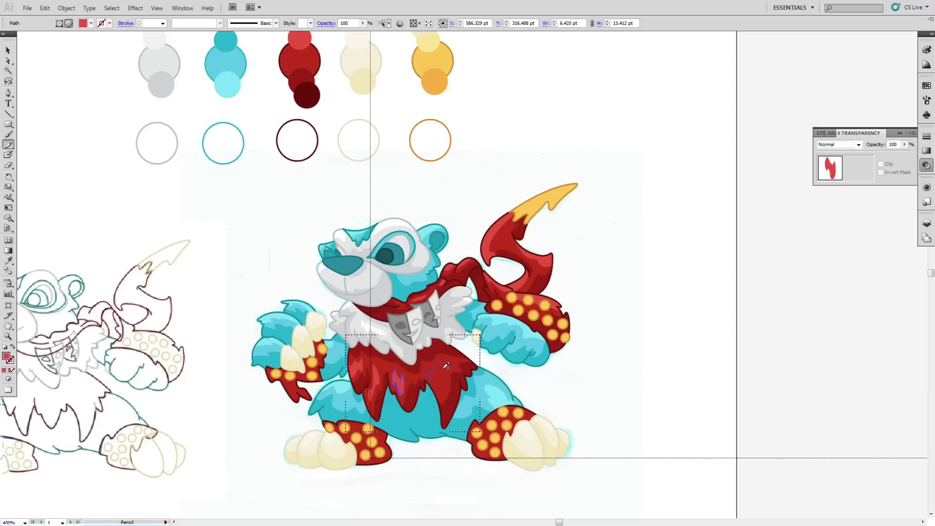
left_click_drag(438, 386, 440, 392)
key("i")
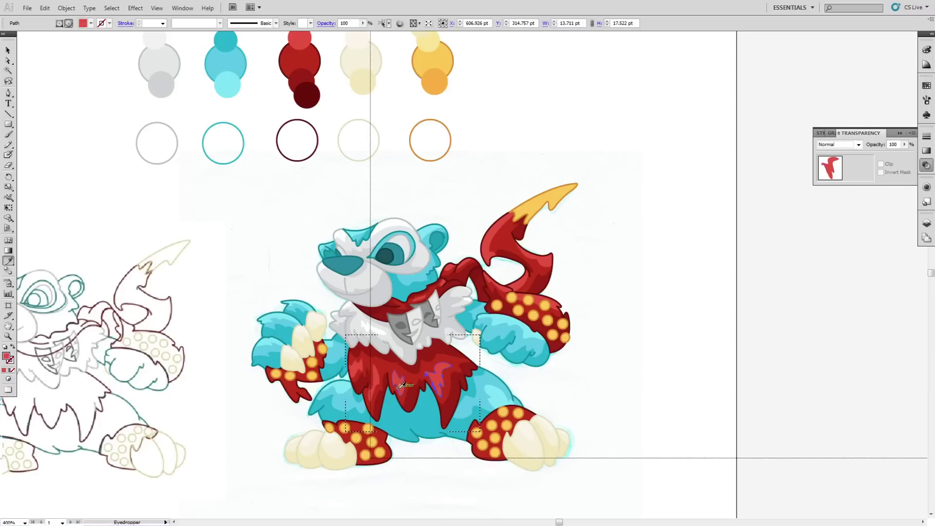
left_click(8, 51)
left_click(609, 312)
Draw a shadow on the raised paw's red spotted cuff, clipped inside it and filled with the chest cloth's darker red
left_click(300, 374)
left_click(8, 379)
left_click(39, 411)
left_click(256, 467)
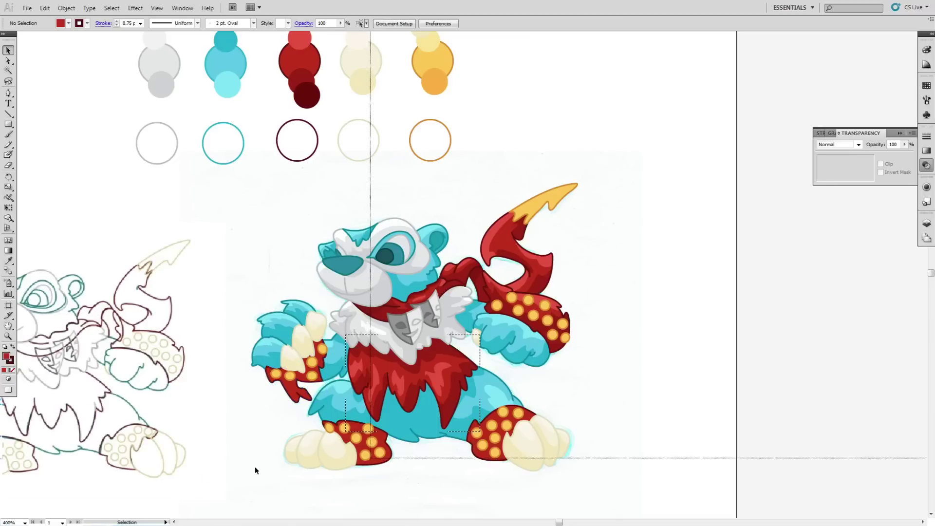
left_click(298, 379)
left_click(8, 379)
left_click(39, 412)
left_click(242, 458)
left_click(8, 144)
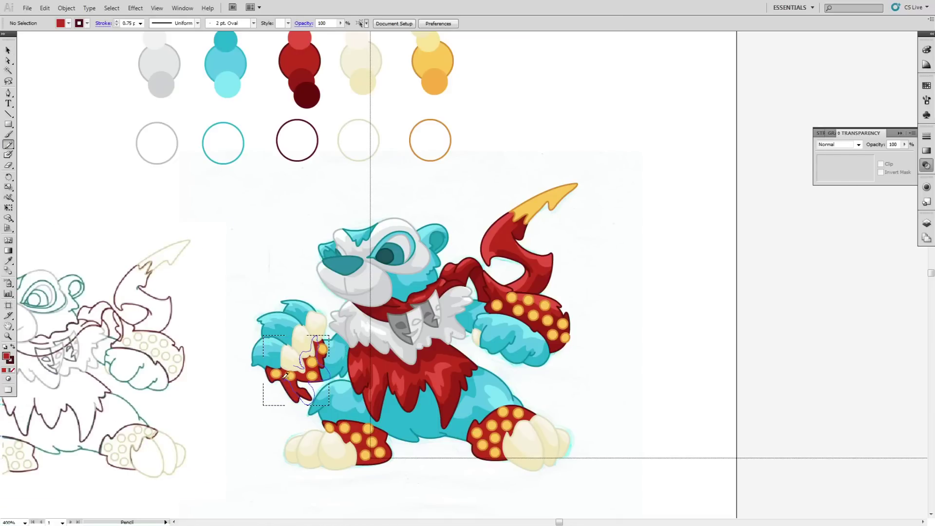
left_click_drag(284, 378, 294, 366)
key("i")
left_click(378, 407)
key("v")
left_click(245, 453)
Draw a highlight on the hanging tip of the raised paw's red cuff, filled with the chest highlight's lighter red
left_click(8, 147)
left_click_drag(301, 399, 300, 400)
key("i")
left_click(357, 366)
key("v")
key("ctrl+shift+a")
Draw another highlight on the raised paw's cuff beside the blue forearm, filled with the lighter red, and leave the clipped drawing
left_click(8, 144)
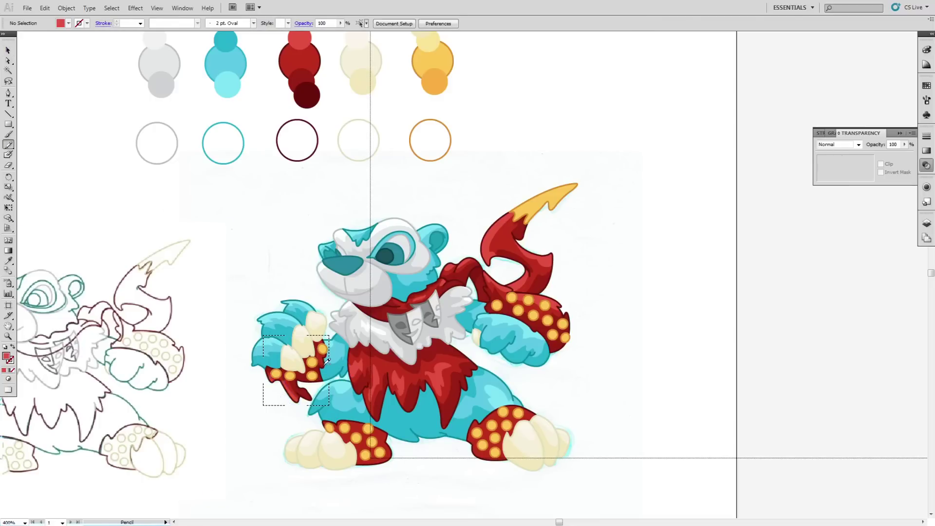
left_click_drag(322, 353, 322, 354)
key("i")
left_click(352, 367)
key("v")
left_click(629, 378)
double_click(629, 378)
Draw a shadow on the red spotted cuff of the foot below the raised paw, clipped inside it and filled with the darker red
left_click(361, 446)
left_click(10, 383)
key("n")
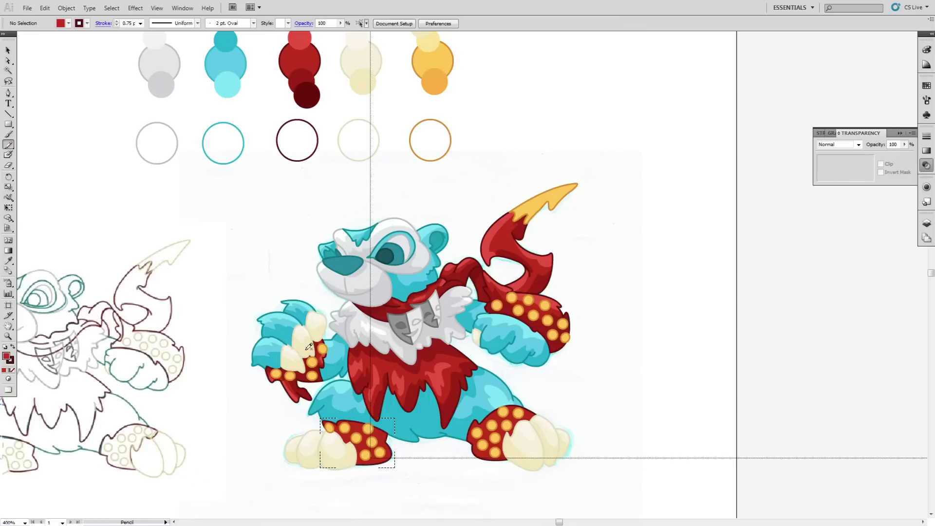
mouse_move(340, 430)
left_mouse_down()
mouse_move(378, 418)
mouse_move(350, 463)
mouse_move(360, 439)
left_mouse_up()
key("i")
left_click(459, 384)
key("ctrl+shift+a")
Draw a highlight on the same foot's red cuff, filled with the chest highlight's lighter red
key("n")
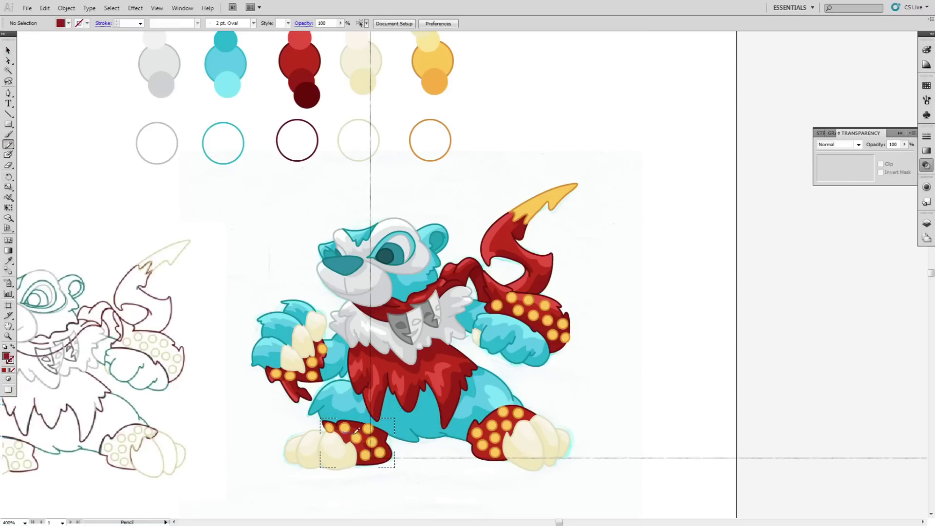
key("i")
left_click(439, 379)
key("v")
key("ctrl+shift+a")
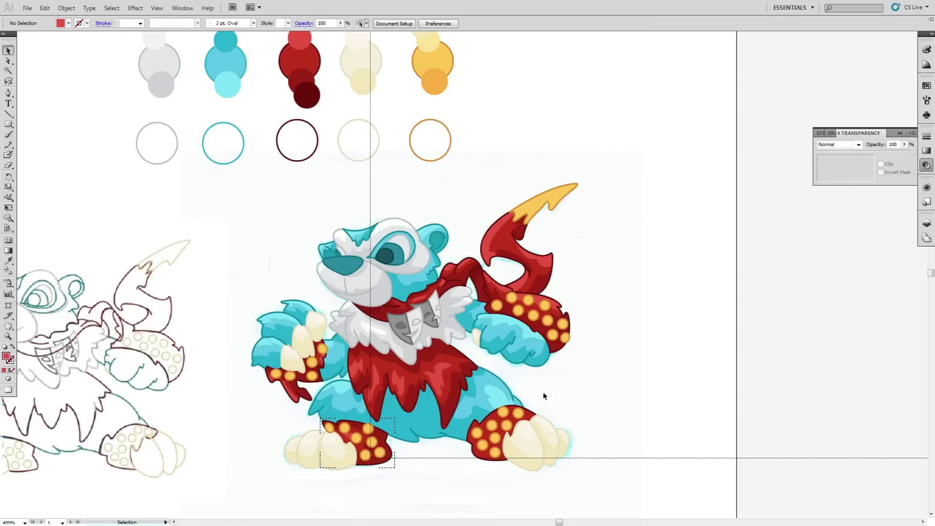
Draw a shadow along the upper edge of the same foot cuff, filled with the scarf's dark maroon at 35% opacity
key("n")
left_click_drag(374, 432, 342, 415)
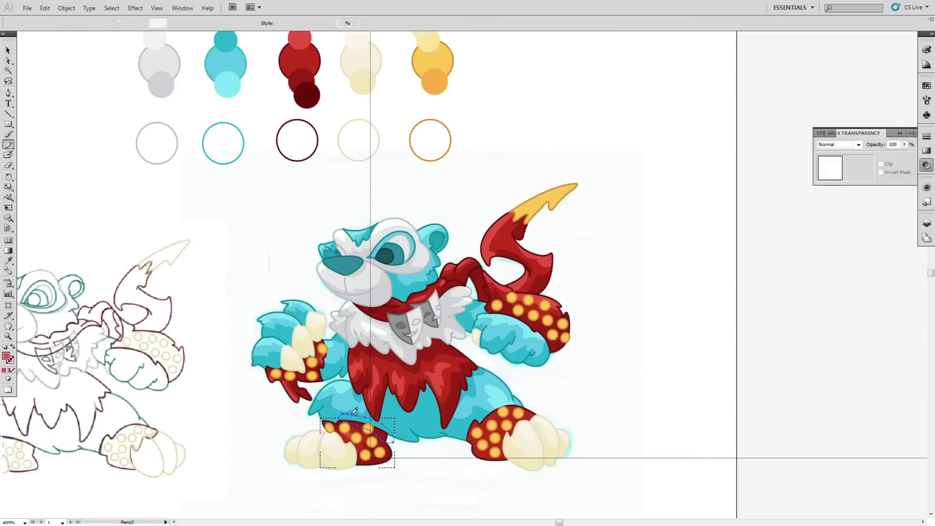
key("i")
left_click(384, 308)
key("v")
left_click(81, 60)
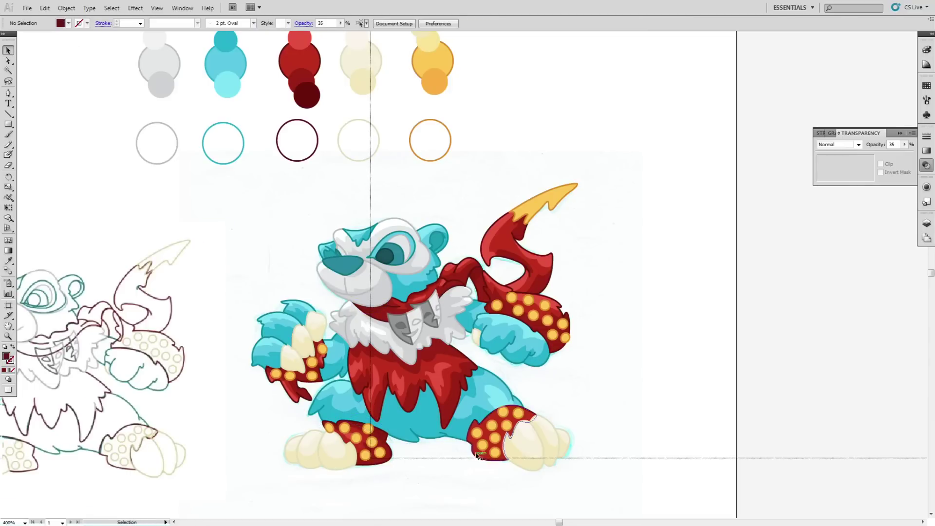
Draw a shadow on the lower part of the other foot's red cuff, clipped inside it and filled with the darker red
left_click(477, 452)
key("shift+d")
key("shift+d")
left_click(330, 499)
key("n")
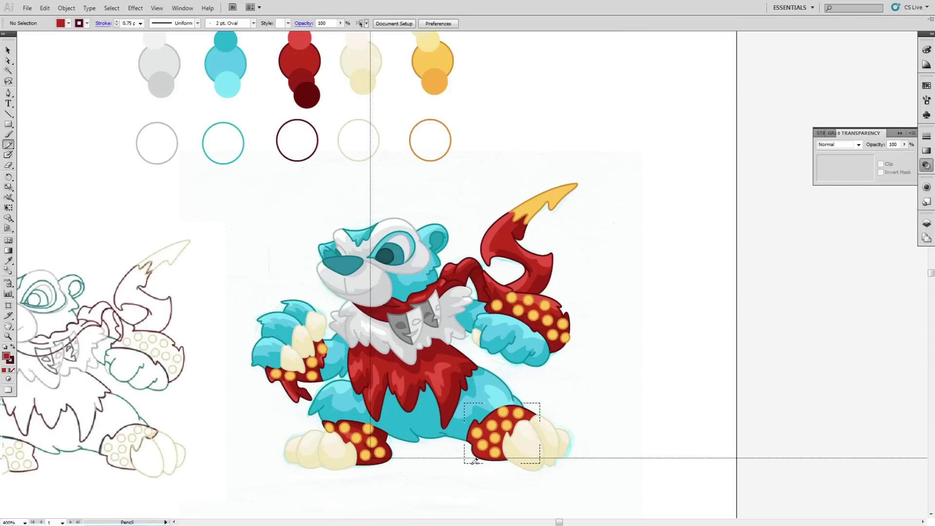
mouse_move(524, 452)
left_mouse_down()
mouse_move(465, 440)
mouse_move(480, 417)
left_mouse_up()
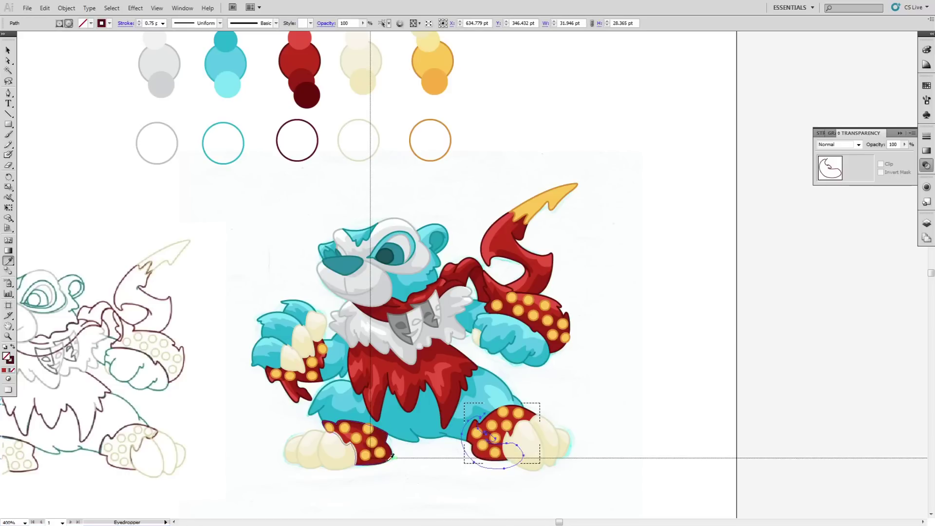
key("i")
left_click(383, 443)
key("v")
left_click(33, 54)
left_click(33, 55)
Draw a highlight on the upper part of that second foot cuff, filled with the chest highlight's lighter red
key("n")
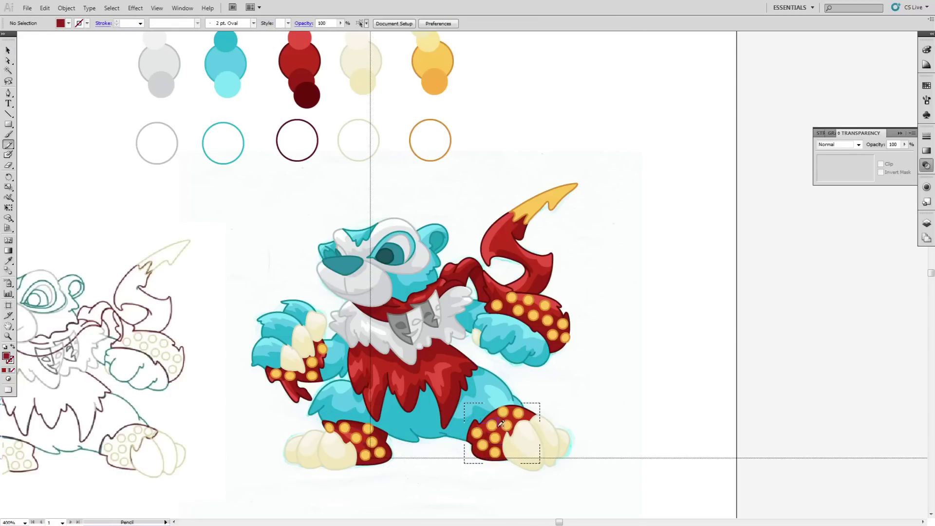
left_click_drag(499, 419, 486, 384)
key("i")
left_click(440, 371)
key("v")
double_click(64, 93)
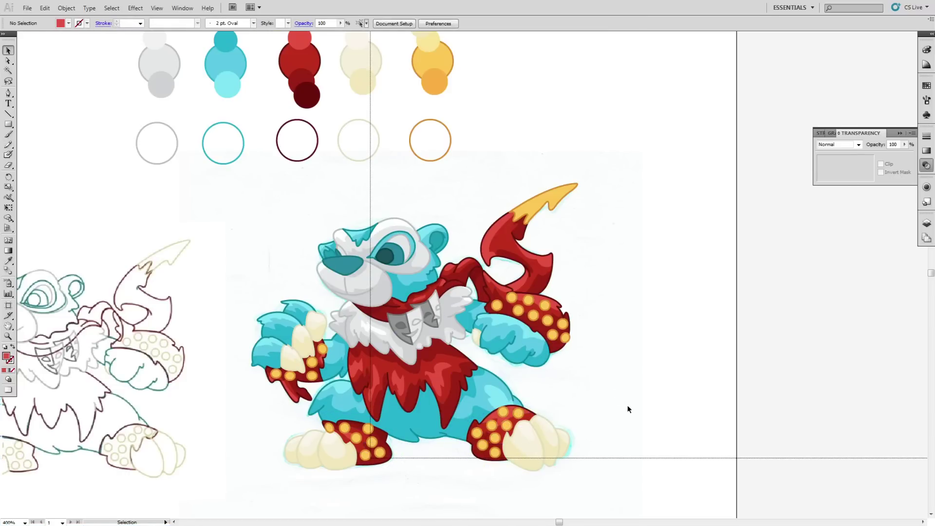
key("n")
left_click_drag(513, 452, 512, 456)
key("i")
left_click(362, 299)
key("ctrl+x")
Draw a shadow along the second foot cuff's lower edge, clipped inside it and filled with the shading sampled from the other foot's cuff
key("a")
left_click(480, 455)
left_click(8, 379)
left_click(39, 412)
left_click(302, 493)
key("n")
left_click_drag(509, 461, 462, 434)
key("i")
left_click(382, 431)
key("v")
key("ctrl+shift+a")
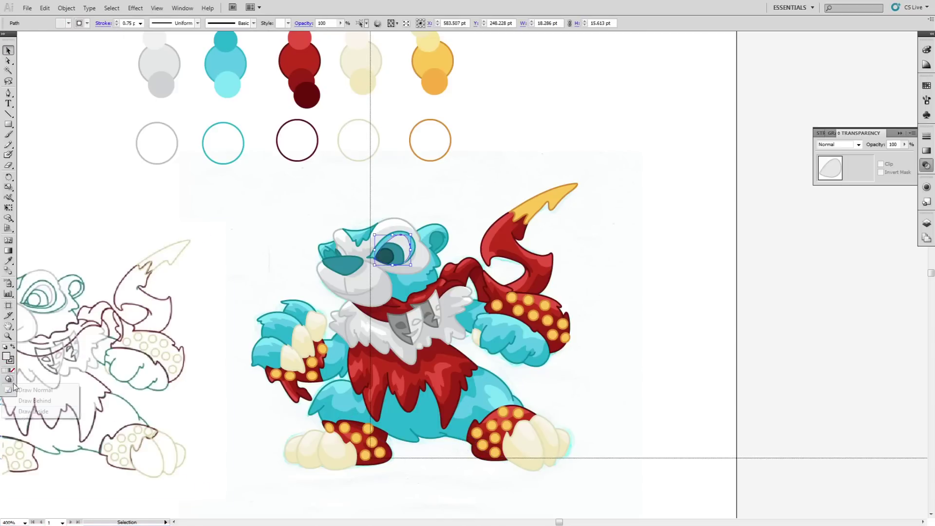
Draw a shadow inside the white of the near eye, filled with the grey sampled from the face fur
key("n")
left_click_drag(412, 238, 396, 257)
key("i")
left_click(414, 269)
key("v")
left_click(509, 184)
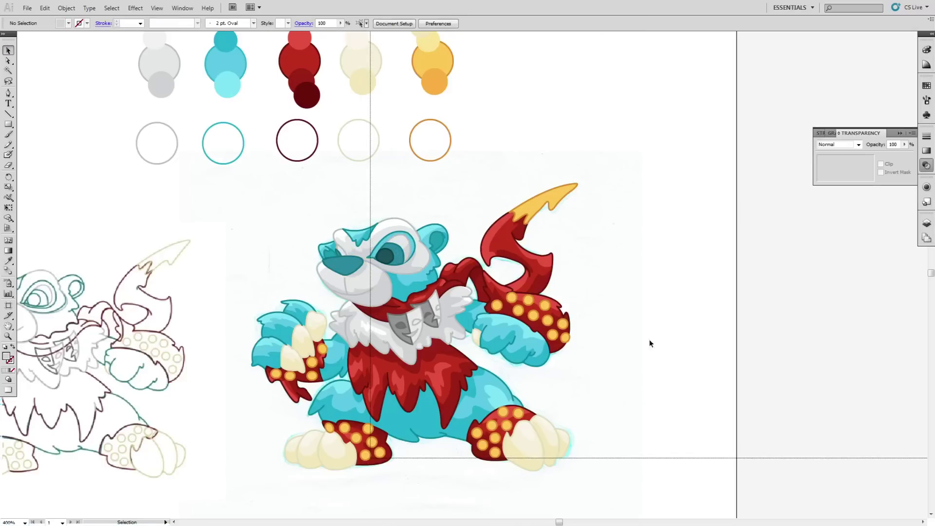
Draw a curved shadow shape across the lower part of the near eye's teal iris, clipped inside it
left_click(336, 286)
left_click(289, 247)
left_click(389, 254)
left_click(9, 379)
left_click(21, 409)
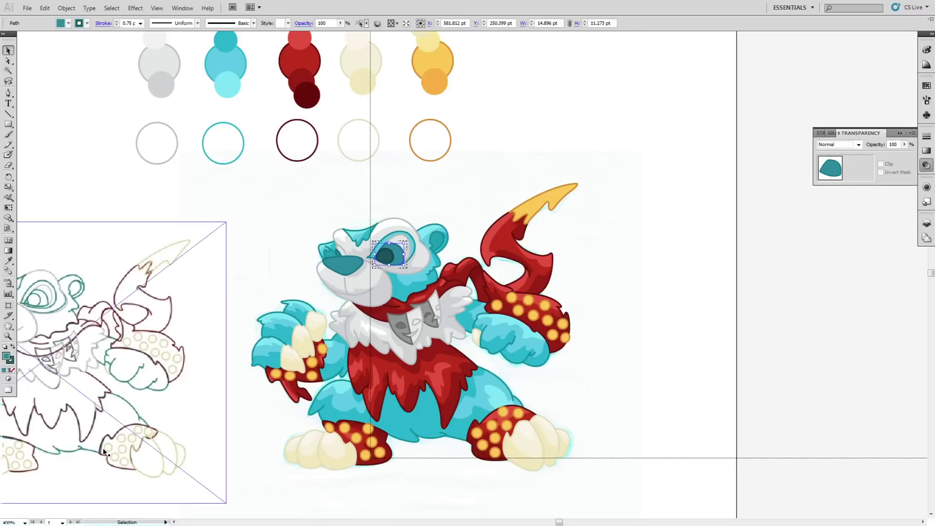
key("ctrl+shift+a")
key("n")
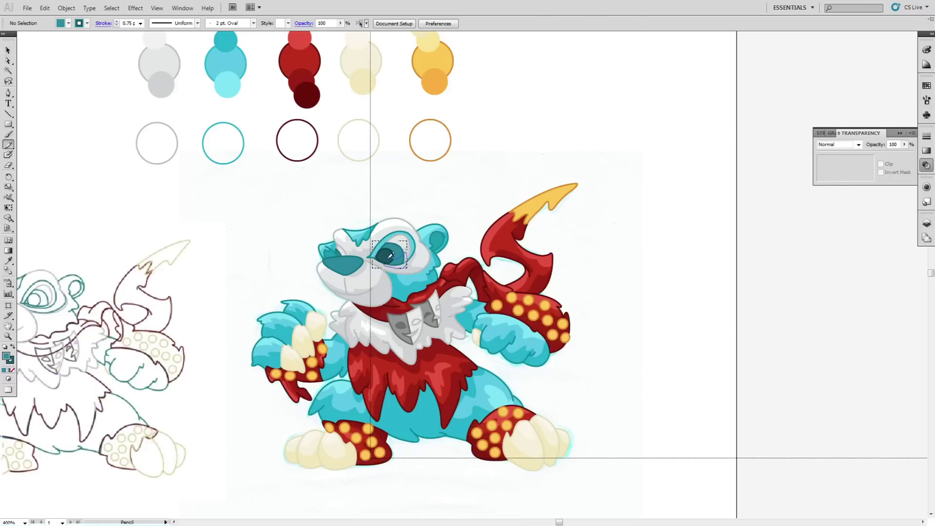
left_click_drag(388, 259, 388, 262)
Fill the iris shadow with a darker teal, remove its outline and lower its opacity
key("i")
left_click(13, 347)
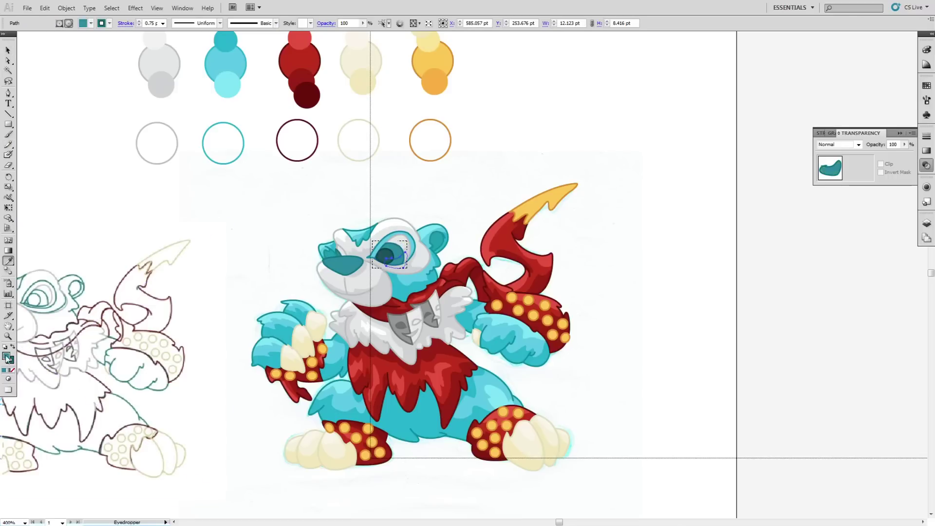
left_click(926, 224)
left_click(927, 165)
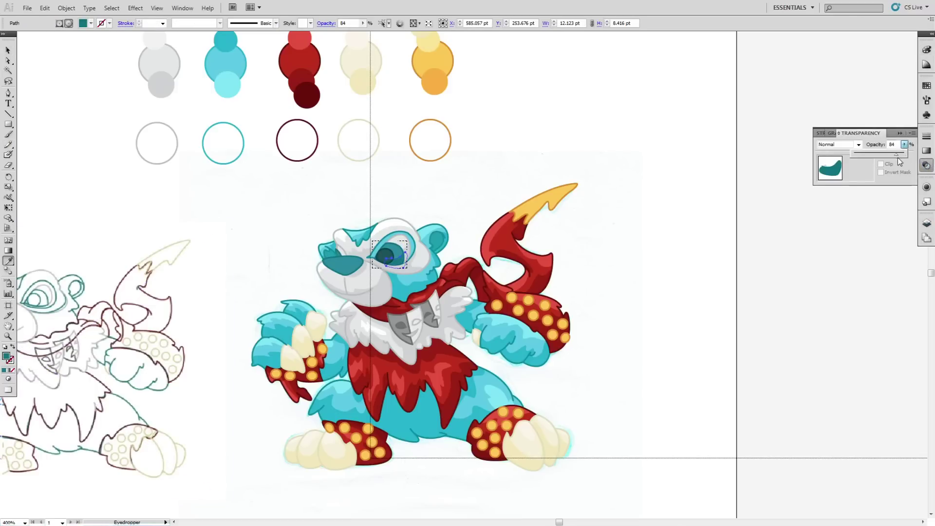
left_click(73, 102)
key("ctrl+z")
left_click(8, 50)
left_click(73, 102)
Draw a highlight on the upper part of the iris, filled with the palette's lightest blue at 34% opacity
double_click(8, 144)
left_click(526, 231)
left_click_drag(391, 242, 380, 249)
key("i")
left_click(226, 84)
left_click(904, 144)
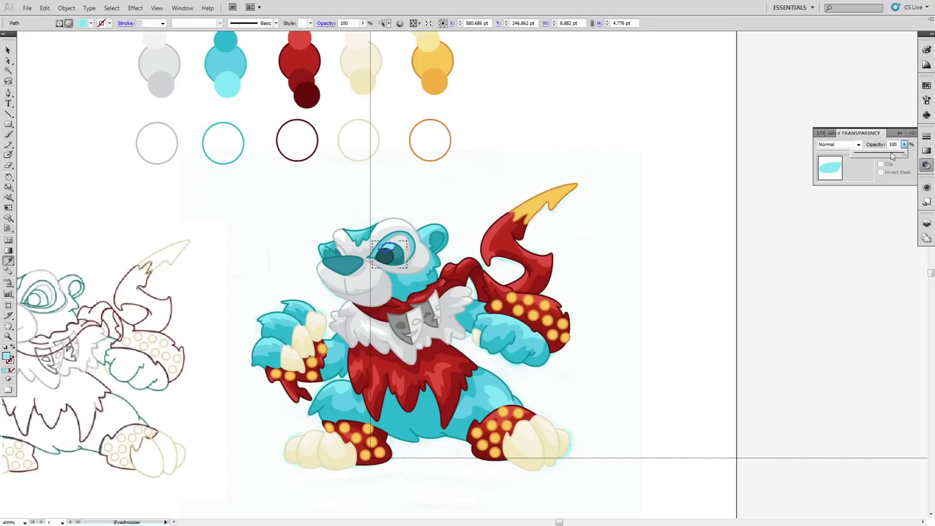
left_click(910, 163)
left_click(8, 50)
left_click(49, 62)
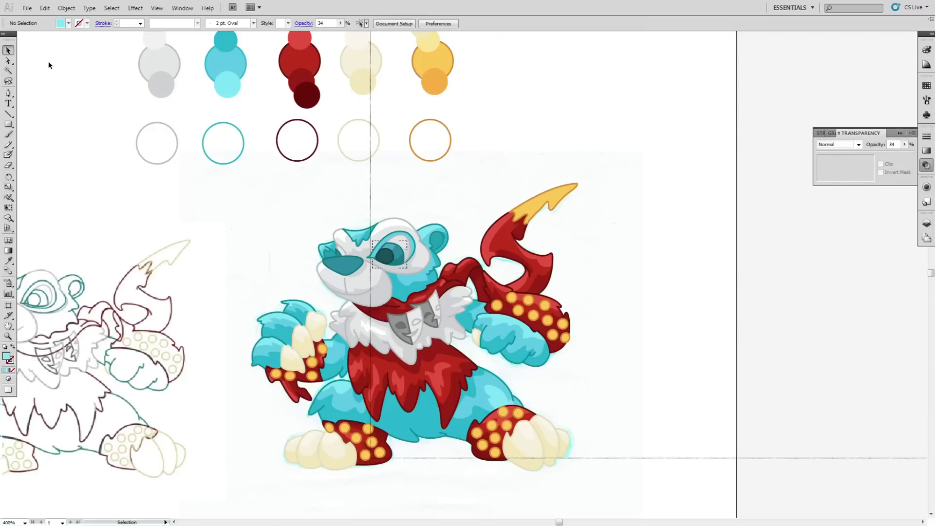
left_click(339, 254)
left_click(8, 375)
left_click(29, 411)
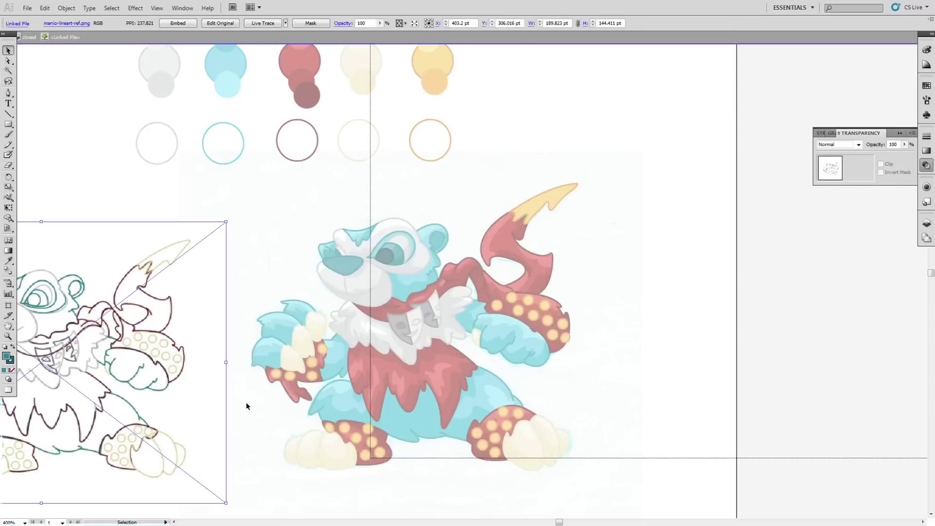
double_click(193, 356)
double_click(339, 253)
double_click(195, 280)
Draw a small highlight clipped inside the far eye, filled with the light blue sampled from the near eye's iris highlight
left_click(339, 253)
left_click(8, 378)
left_click(33, 411)
key("ctrl+shift+a")
left_click(8, 145)
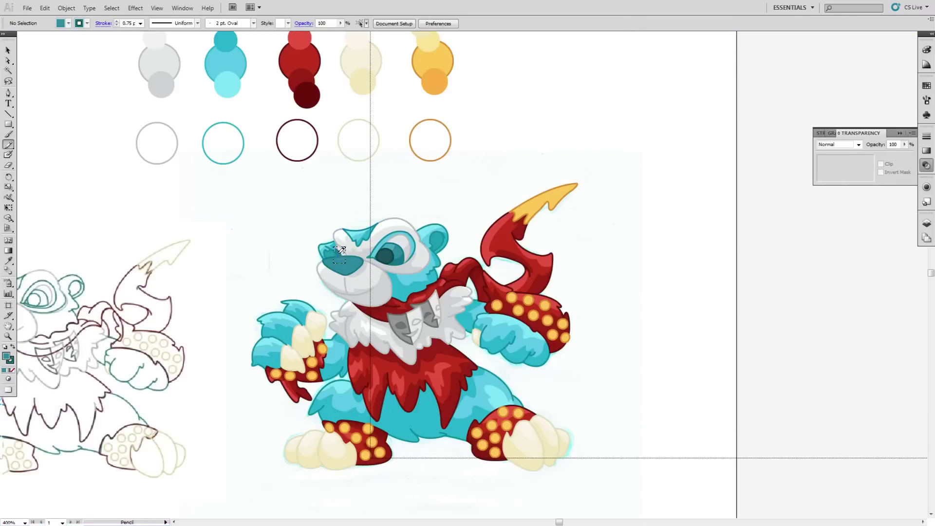
left_click_drag(338, 254, 337, 252)
key("i")
left_click(391, 248)
key("v")
double_click(253, 208)
left_click(424, 283)
left_click(460, 250)
left_click(428, 280)
left_click(461, 250)
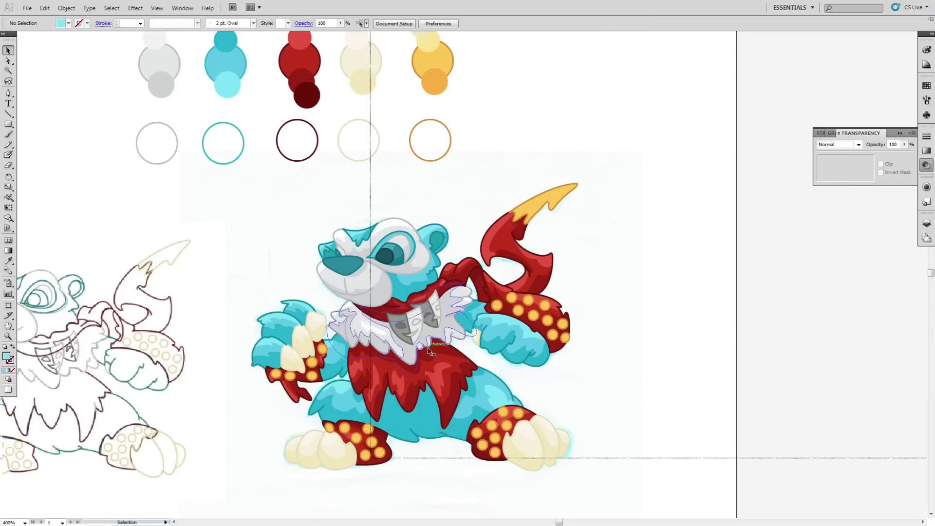
Draw a shadow shape about 22 by 14 pt below the two masks, clipped inside the white chest fur
left_click(8, 61)
left_click(335, 322)
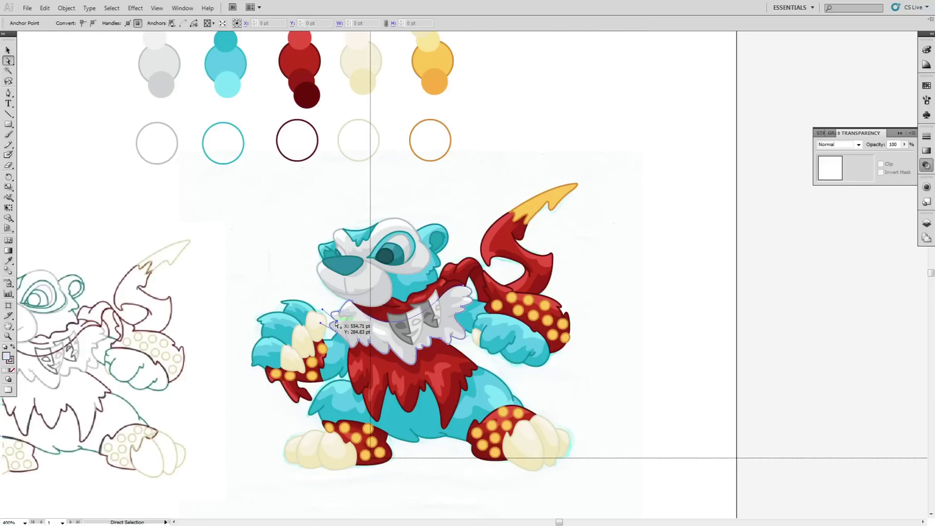
left_click(8, 379)
left_click(42, 415)
left_click(257, 428)
left_click(9, 145)
double_click(10, 146)
left_click(529, 232)
left_click(531, 232)
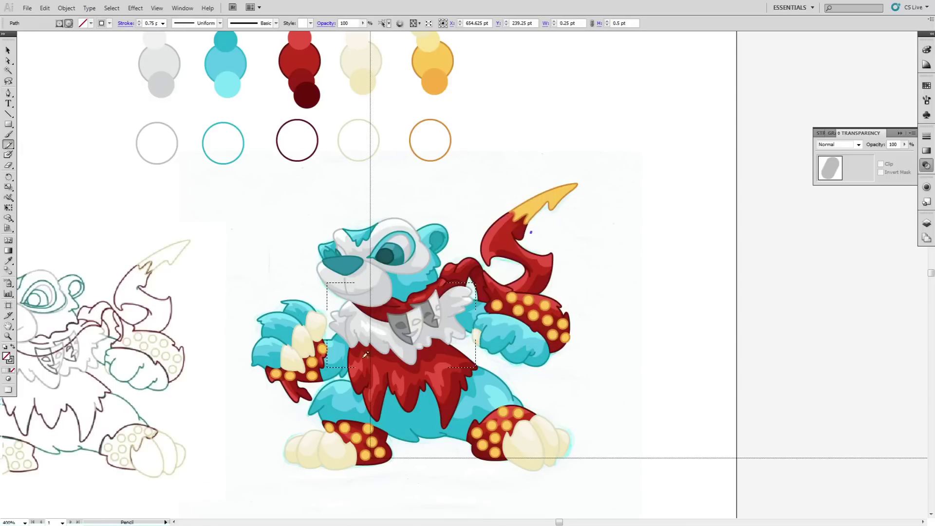
left_click_drag(432, 319, 430, 321)
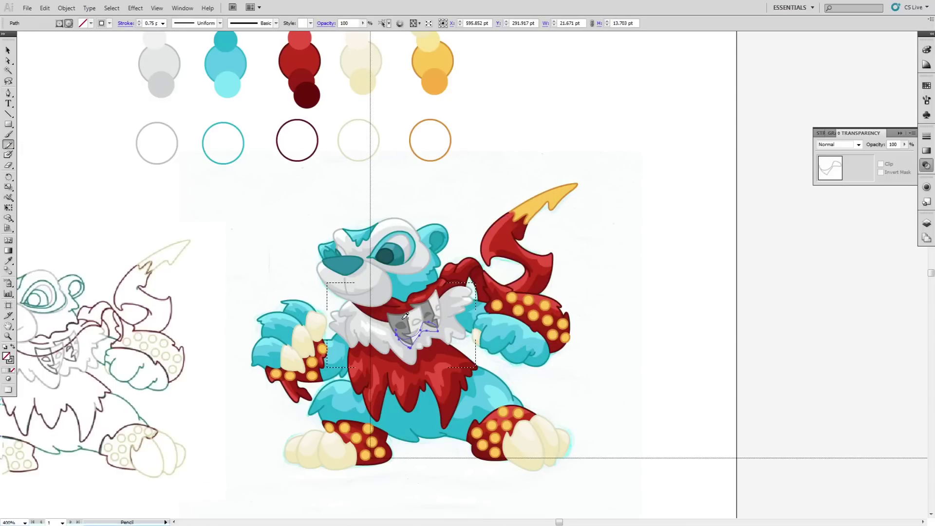
Fill the shadow below the masks with the dark mask's grey, without outline, at 63% opacity
key("i")
left_click(392, 319)
left_click(7, 357)
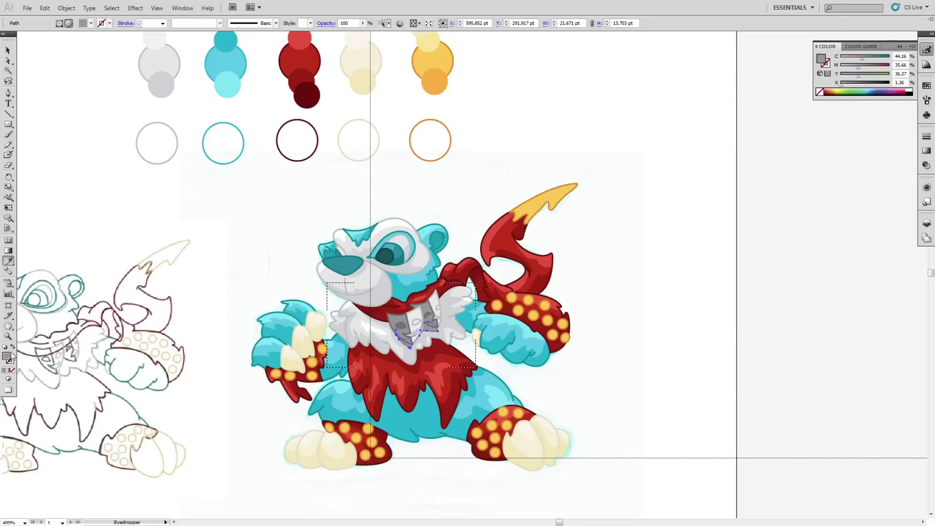
left_click(927, 165)
left_click_drag(905, 145, 878, 162)
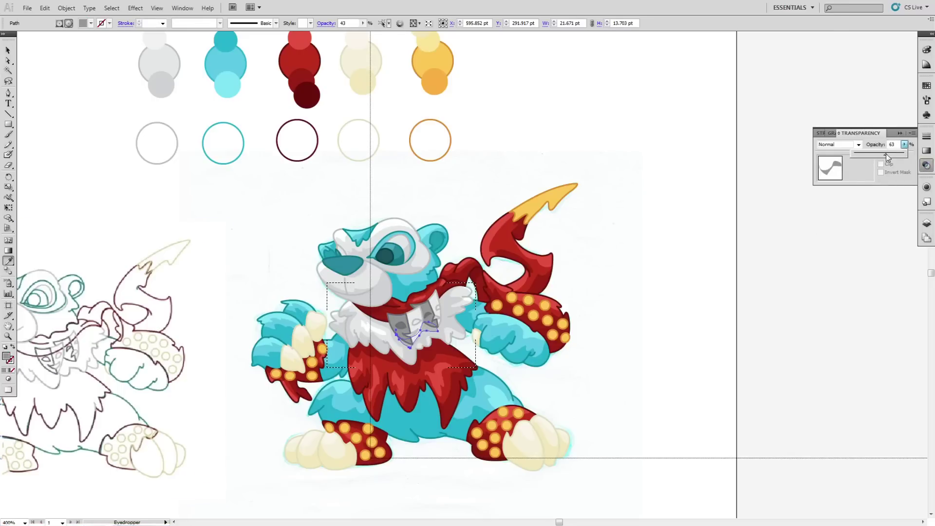
key("v")
left_click(67, 59)
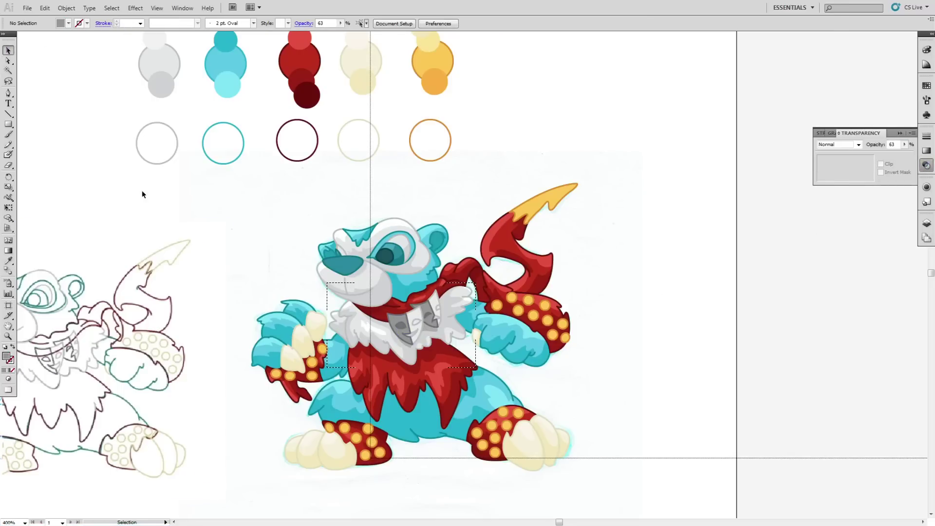
Draw a curved shadow about 22 by 14 pt across the lower part of the nose, clipped inside it
left_click(927, 223)
left_click(827, 230)
left_click(344, 266)
left_click(8, 379)
left_click(34, 409)
left_click(83, 215)
left_click(9, 145)
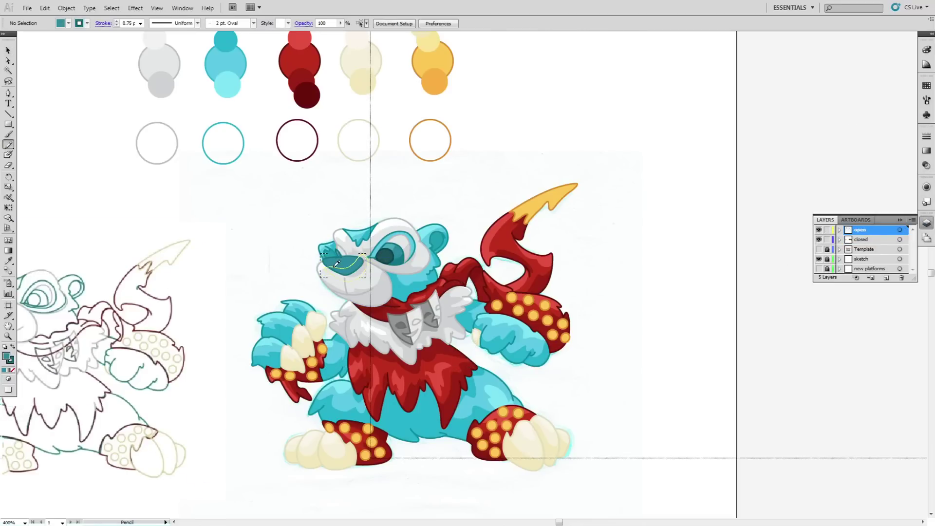
left_click_drag(334, 266, 333, 267)
Fill the nose shadow with the dark teal sampled from the pupil, without outline, at 37% opacity
left_click(8, 261)
left_click(237, 53)
left_click(10, 362)
left_click(12, 370)
left_click(13, 347)
left_click(385, 256)
left_click(11, 361)
left_click(14, 370)
left_click(926, 165)
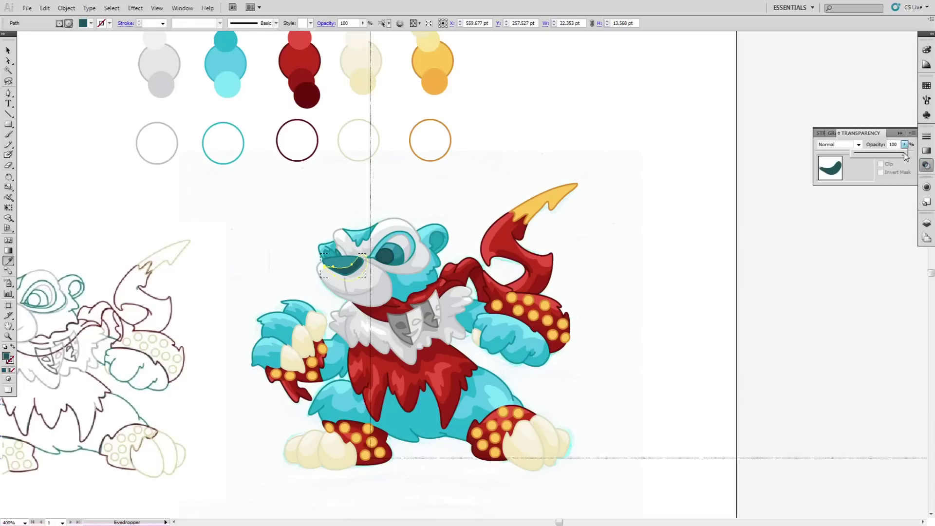
left_click_drag(874, 158, 874, 158)
left_click(8, 60)
left_click(39, 55)
left_click(44, 8)
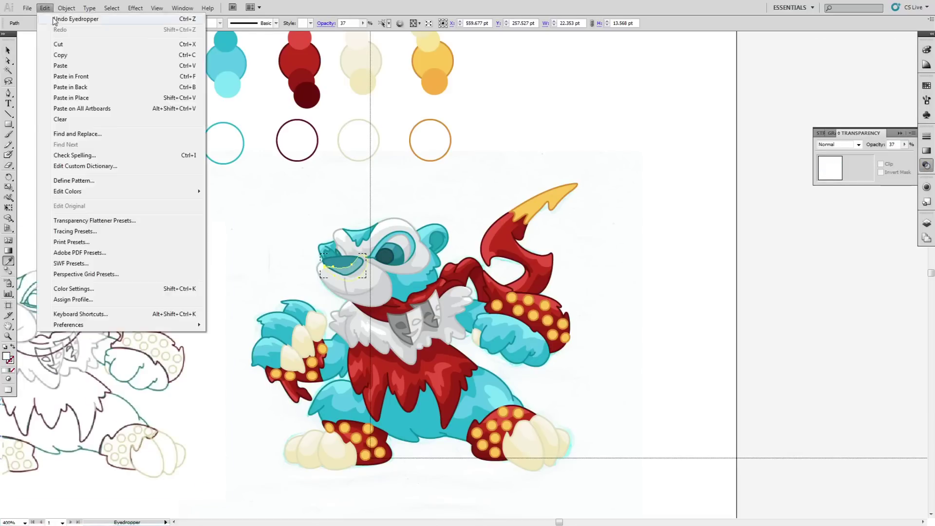
left_click(44, 20)
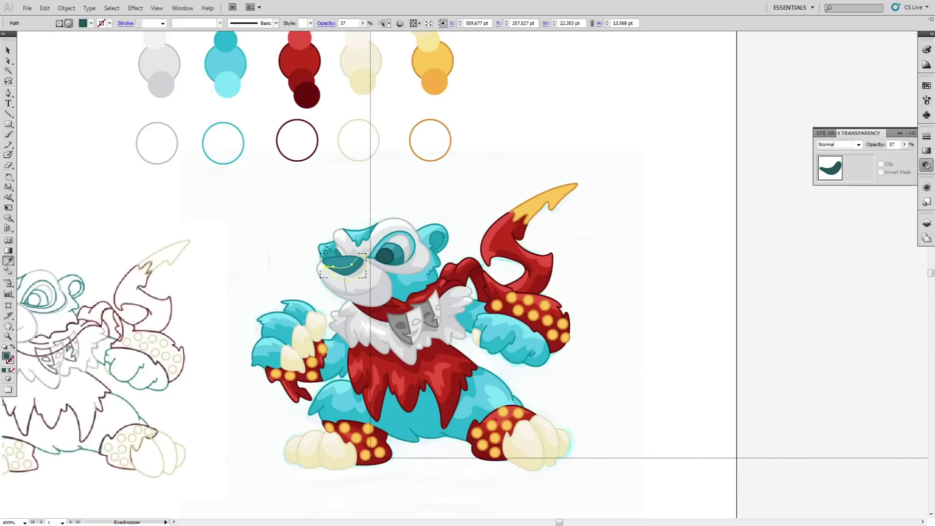
Draw a thin highlight about 18 by 5 pt along the nose's upper edge, filled with light blue at 34% opacity
left_click(9, 51)
left_click(28, 85)
left_click(8, 145)
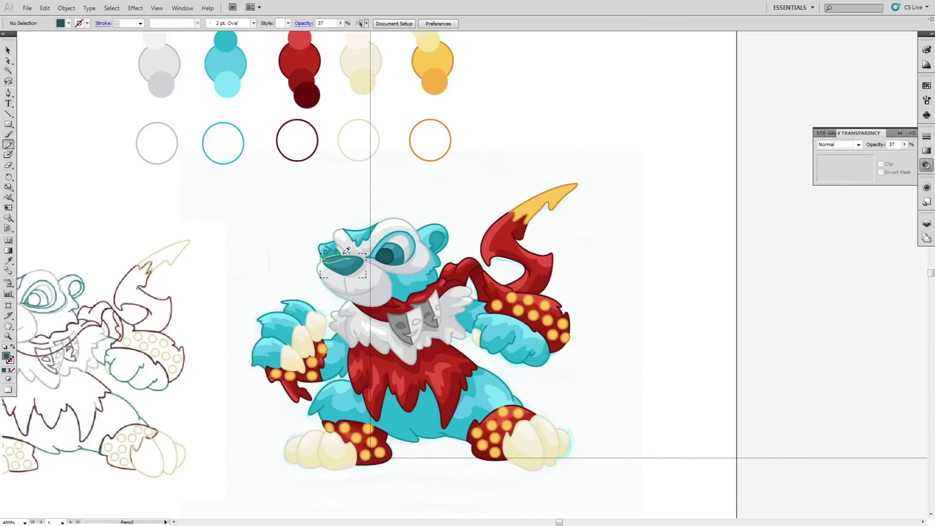
left_click_drag(340, 252, 363, 257)
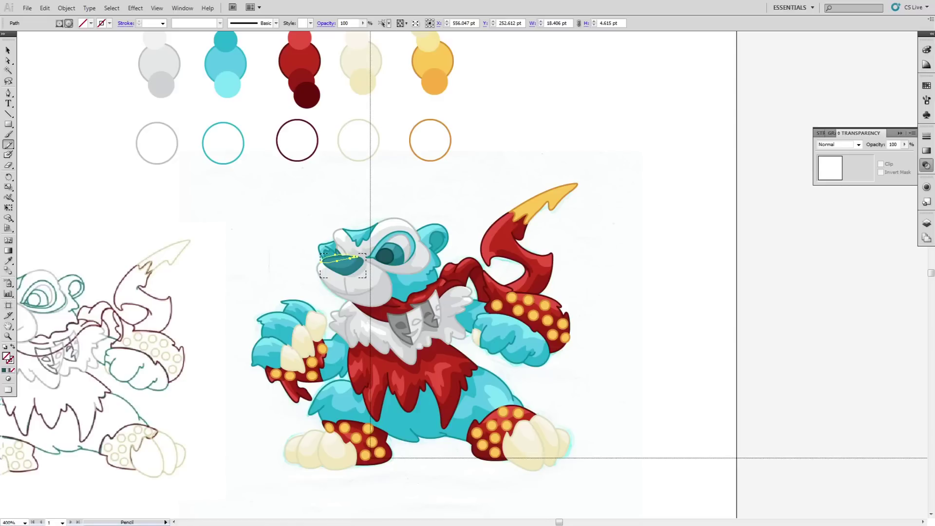
left_click(9, 262)
left_click(362, 238)
left_click(8, 50)
left_click(63, 91)
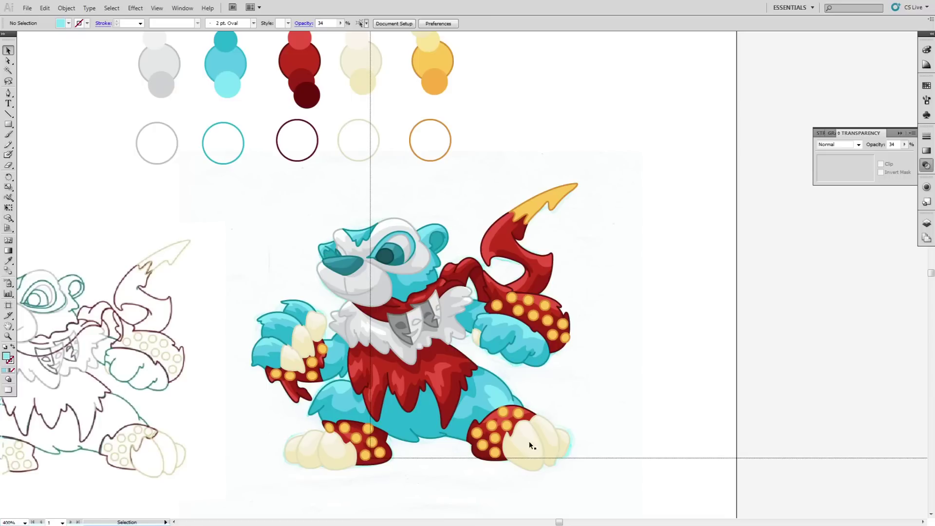
Draw a jagged shadow about 47 by 26 pt on the belly beneath the red cloth's fringe, clipped inside the blue body
left_click(7, 62)
left_click(408, 436)
left_click(8, 379)
left_click(31, 415)
left_click(260, 472)
key("n")
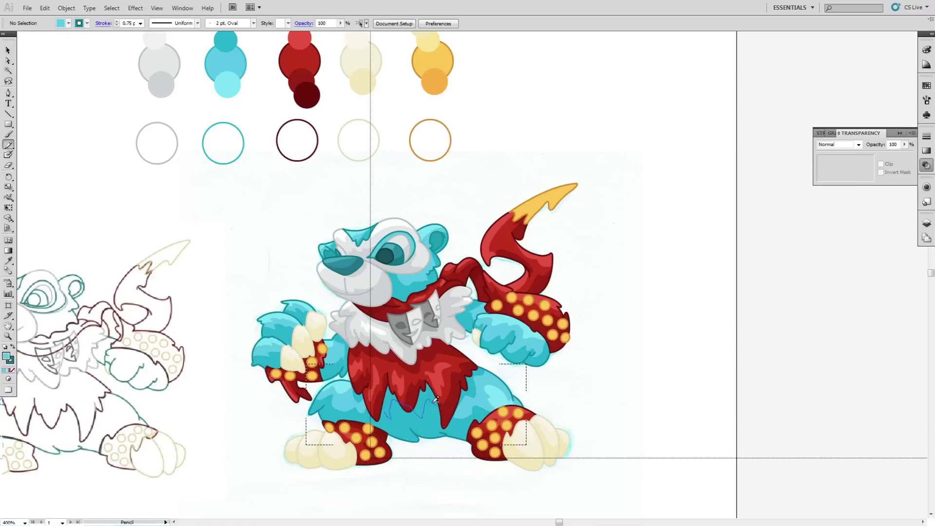
left_click_drag(387, 406, 386, 409)
Fill the belly shadow with the dark teal sampled from the near eye's iris and lower its opacity to 31%
key("i")
left_click(402, 255)
left_click(902, 145)
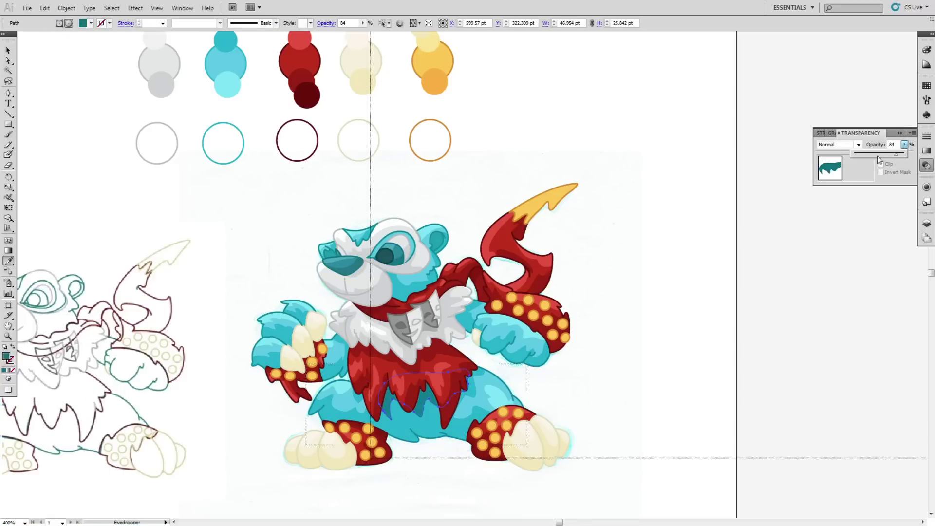
left_click_drag(897, 154, 871, 155)
left_click(32, 54)
left_click(45, 8)
left_click(54, 18)
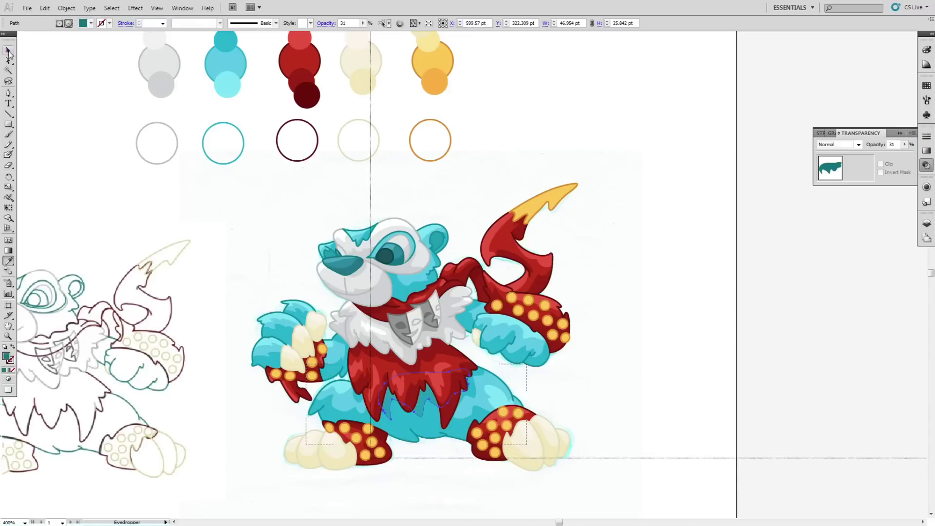
Draw another shadow along the body's lower edge, using the belly shadow's teal fill and 31% opacity
key("v")
left_click(40, 54)
key("n")
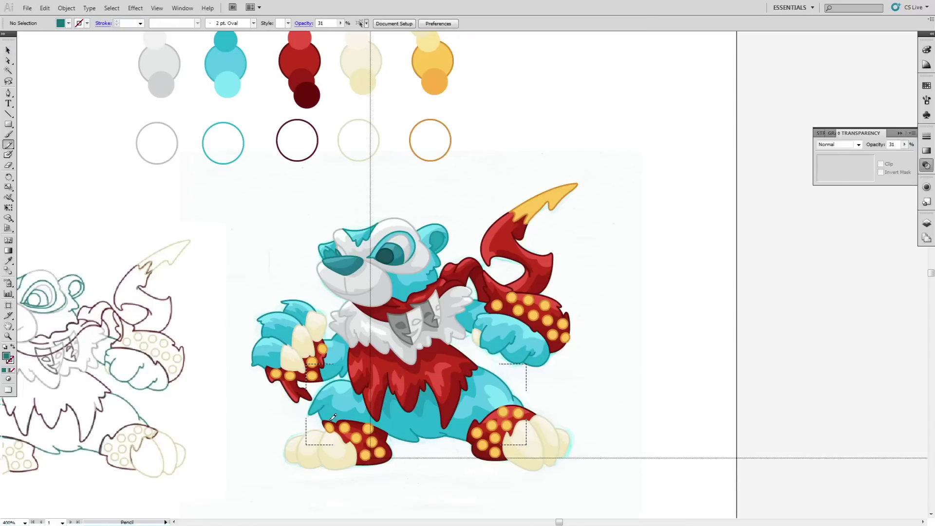
left_click_drag(473, 438, 336, 429)
key("i")
left_click(420, 402)
key("v")
left_click(72, 149)
double_click(639, 370)
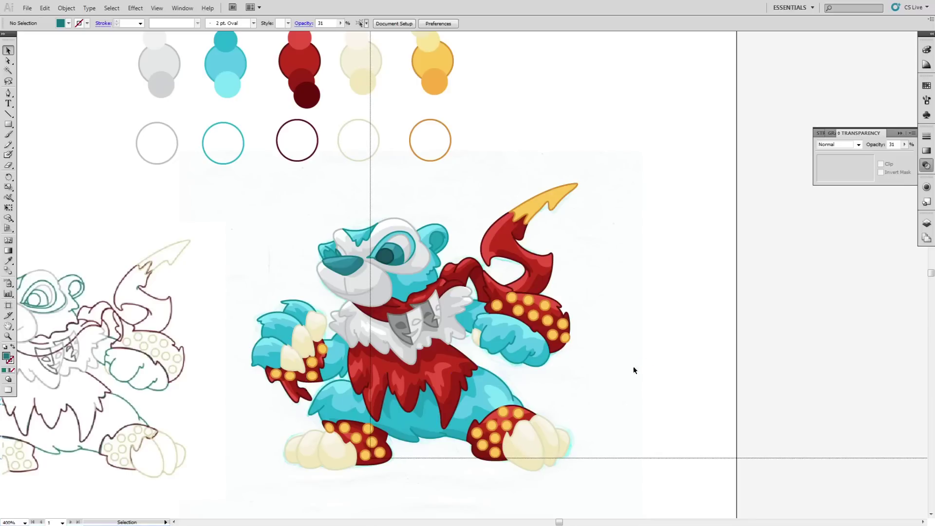
Draw a shadow shape along the lower cheek, clipped inside the head's blue fur
left_click(8, 62)
left_click(440, 252)
left_click(9, 379)
left_click(35, 412)
left_click(274, 489)
key("n")
left_click_drag(421, 286, 390, 281)
Apply the body shadow's teal fill and 31% opacity to the cheek shadow and save the document
key("i")
left_click(431, 430)
key("v")
left_click(259, 237)
left_click(28, 8)
left_click(41, 111)
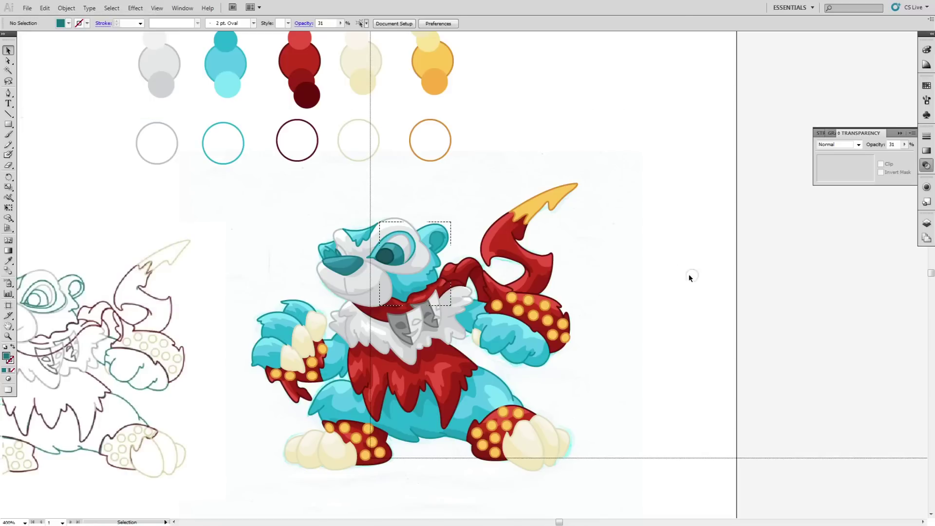
double_click(647, 364)
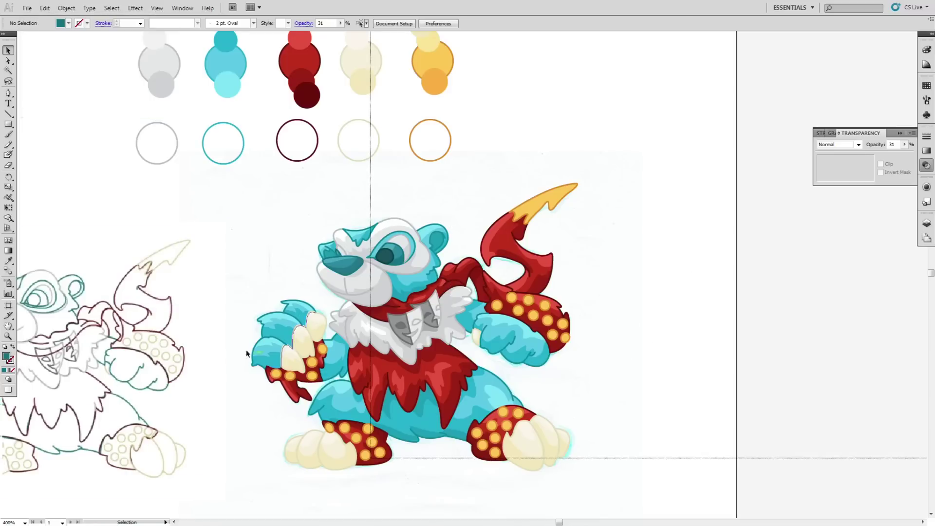
Draw a curved shadow about 6 by 4 pt on the yellow spot below the raised paw's lowest claw, clipped inside it
left_click(9, 336)
left_click(322, 375)
left_click(466, 254)
key("v")
left_click(395, 303)
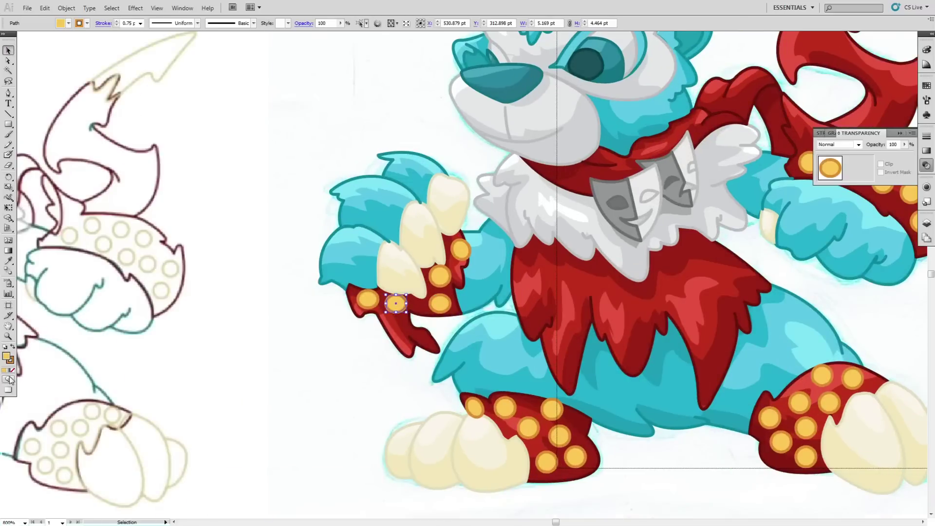
left_click(288, 130)
key("n")
left_click_drag(396, 305, 406, 299)
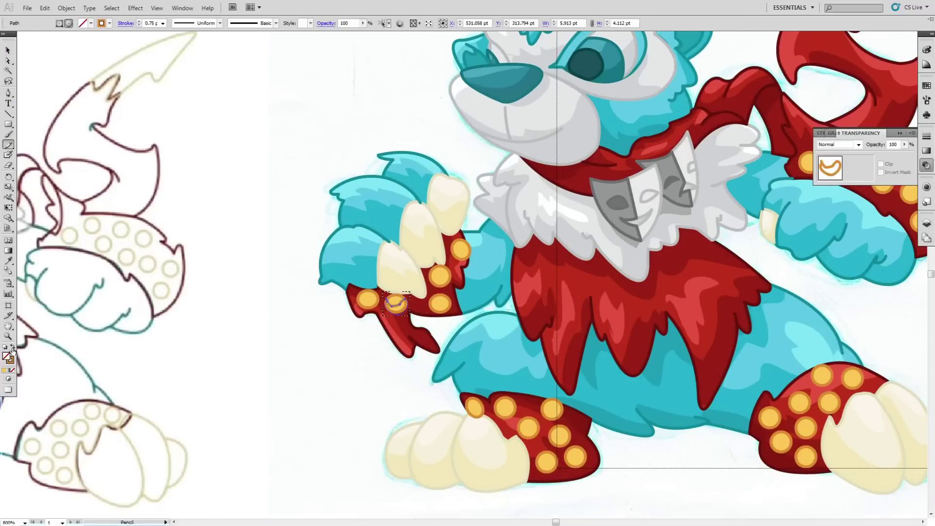
Lower the opacity of the spot's orange shadow to 37%
left_click(905, 144)
left_click_drag(905, 153, 877, 159)
key("v")
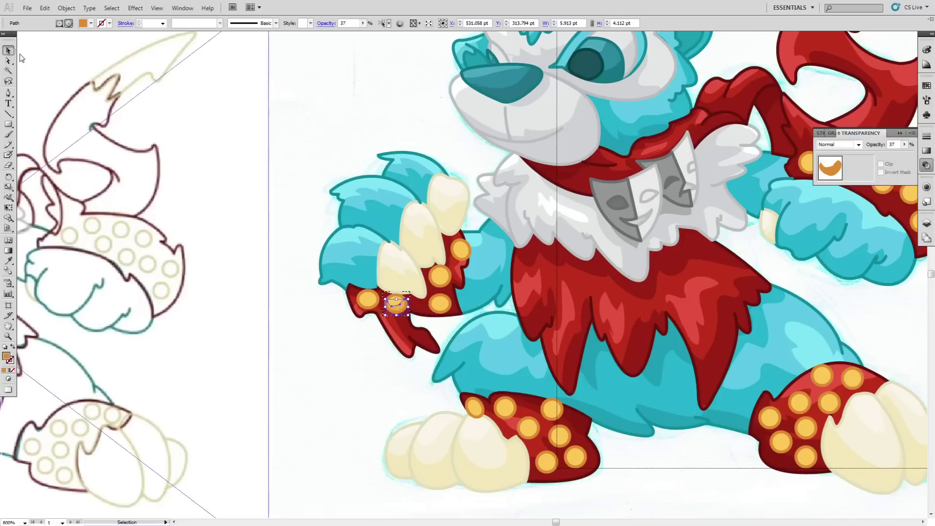
left_click(289, 227)
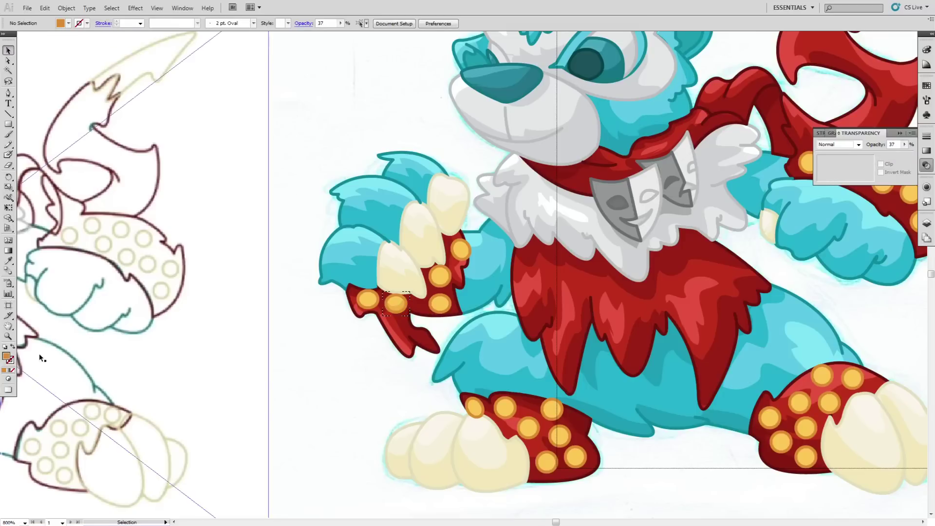
Pick a pale yellow fill and draw a small oval highlight inside the upper part of the shaded spot
double_click(6, 356)
left_click_drag(491, 320, 490, 312)
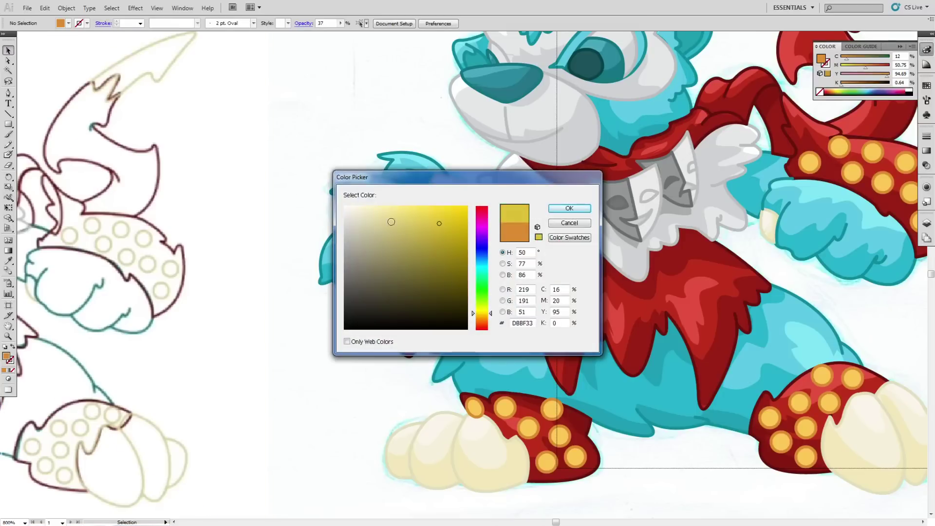
left_click(569, 208)
left_click_drag(8, 124, 29, 144)
left_click_drag(389, 296, 398, 304)
left_click(8, 50)
left_click(366, 329)
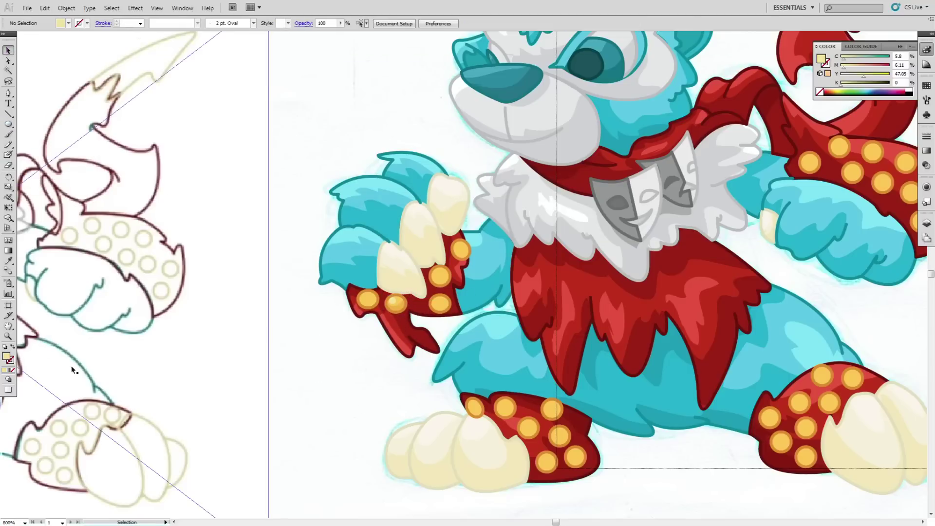
Draw a pale yellow glow circle about 8.6 pt across over the shaded spot and lower its opacity to 39%
key("z")
left_click(498, 326, "alt")
left_click(424, 229)
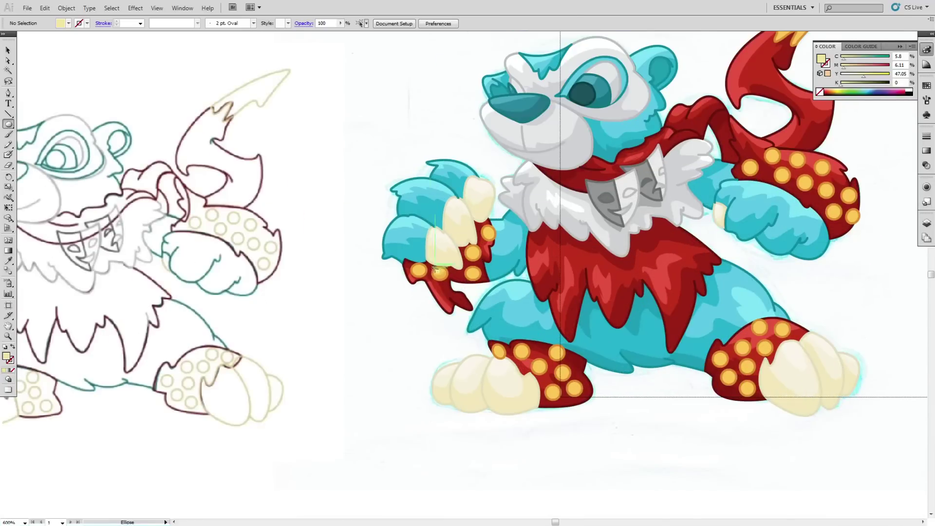
left_click_drag(453, 281, 453, 281)
left_click(926, 166)
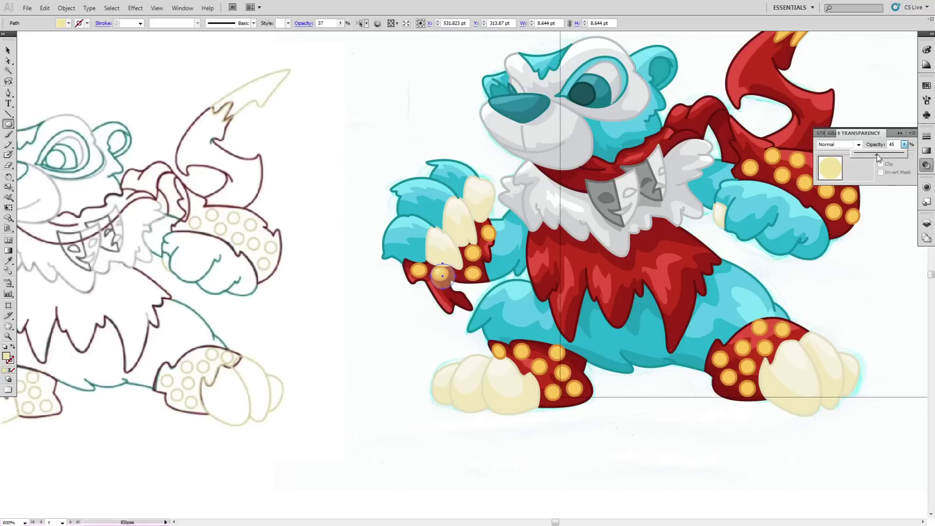
left_click(8, 50)
left_click(116, 102)
left_click(409, 328)
Center the glow circle on the spot and add a second circle about 6.8 pt across, matching the first one's appearance
key("z")
left_click(419, 260)
key("v")
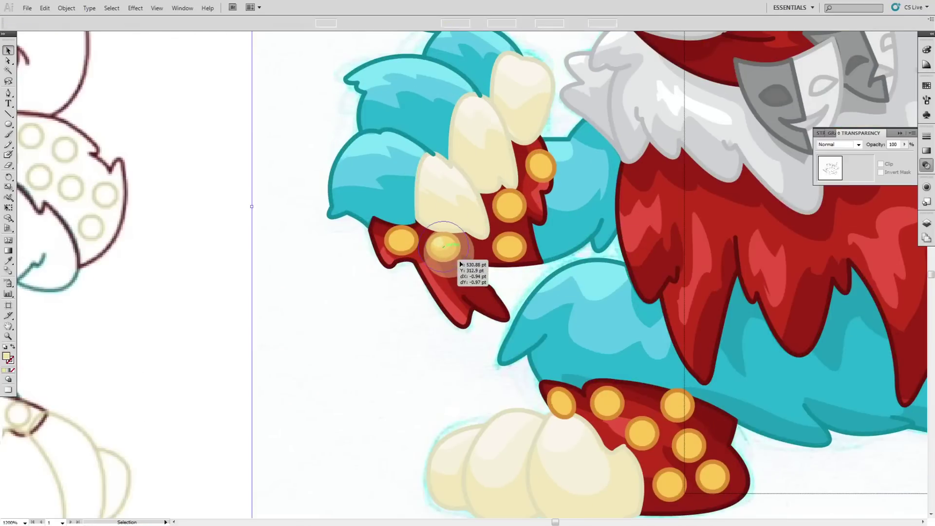
left_click(462, 270)
key("l")
left_click_drag(443, 249, 462, 269)
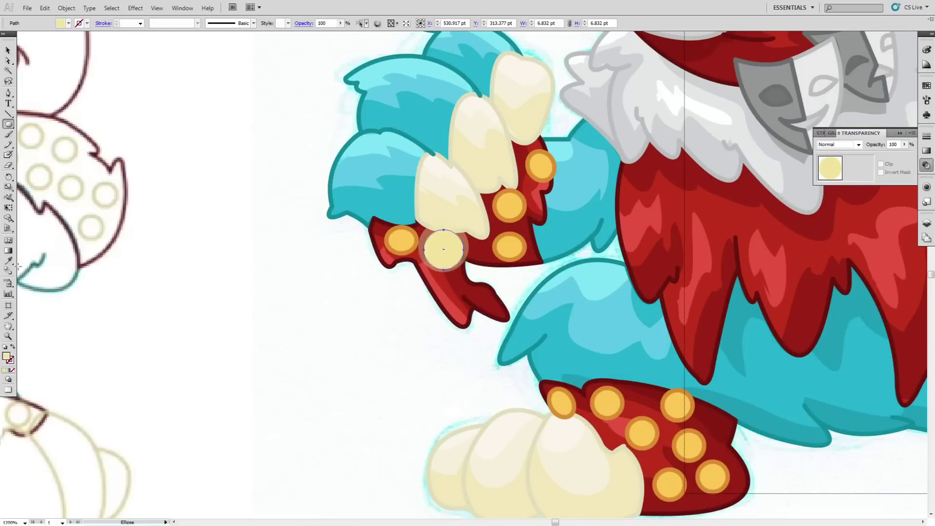
left_click(469, 240)
key("v")
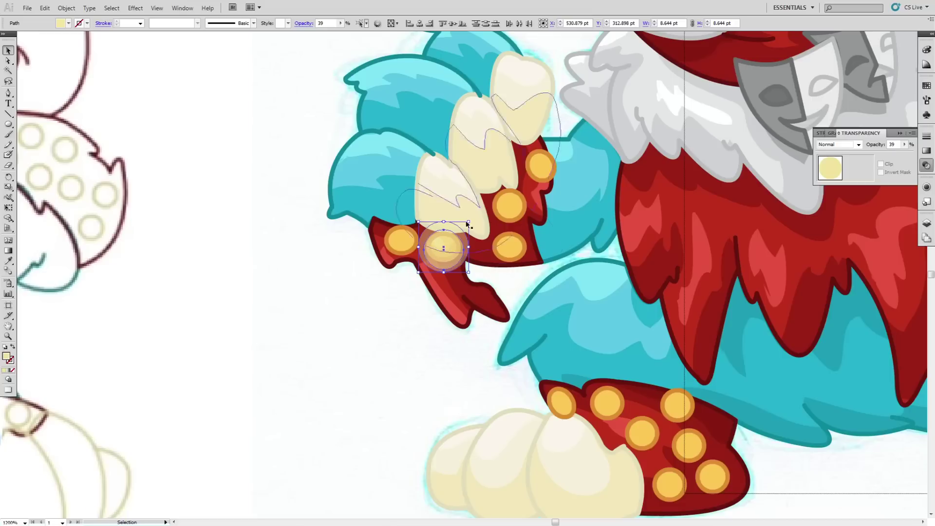
Move both glow circles together to the blank area below the raised paw and select the shaded spot
left_click_drag(466, 246, 377, 325)
left_click(453, 249)
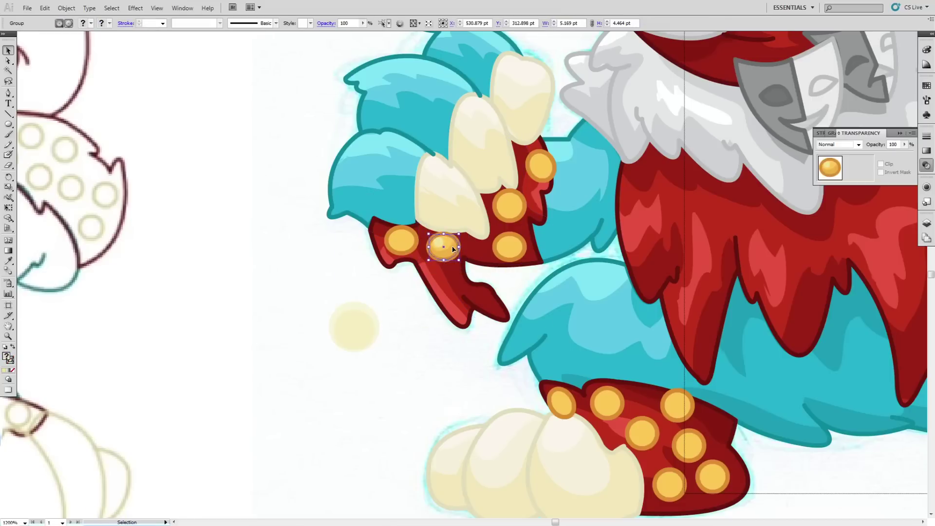
Bring the shaded spot to the front, place it centred on the two glow circles, and group all three into one glowing spot
left_click(66, 8)
mouse_move(73, 27)
left_click(226, 61)
left_click_drag(354, 336, 354, 336)
left_click_drag(326, 302, 368, 340)
left_click(66, 8)
left_click(73, 39)
left_click(205, 272)
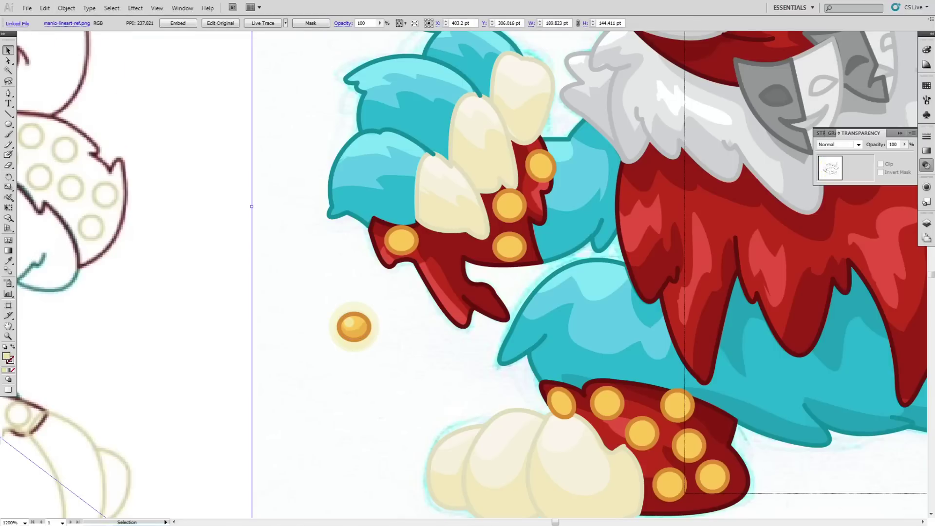
left_click(295, 342)
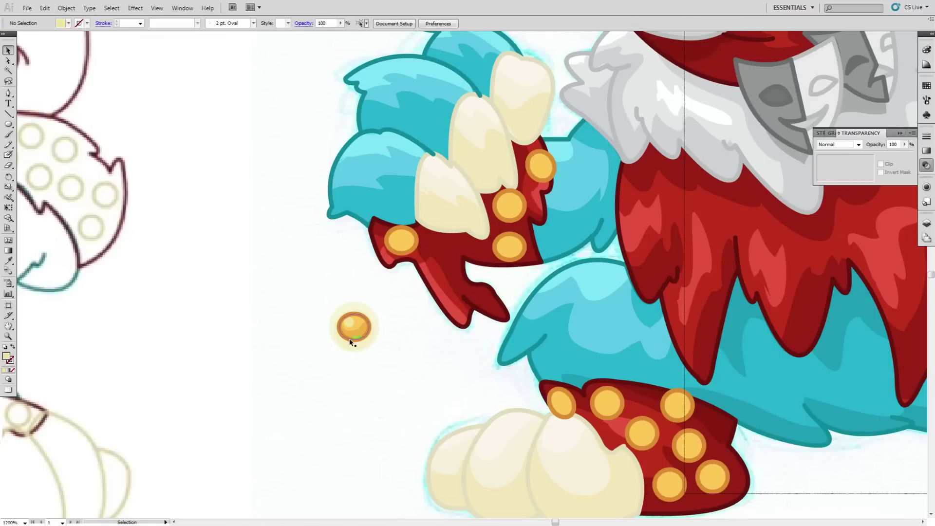
Move the glowing spot onto the raised paw's cuff and replace the plain spots along its lower and middle part with copies
left_click_drag(353, 338, 445, 268)
left_click(372, 312)
left_click(399, 250)
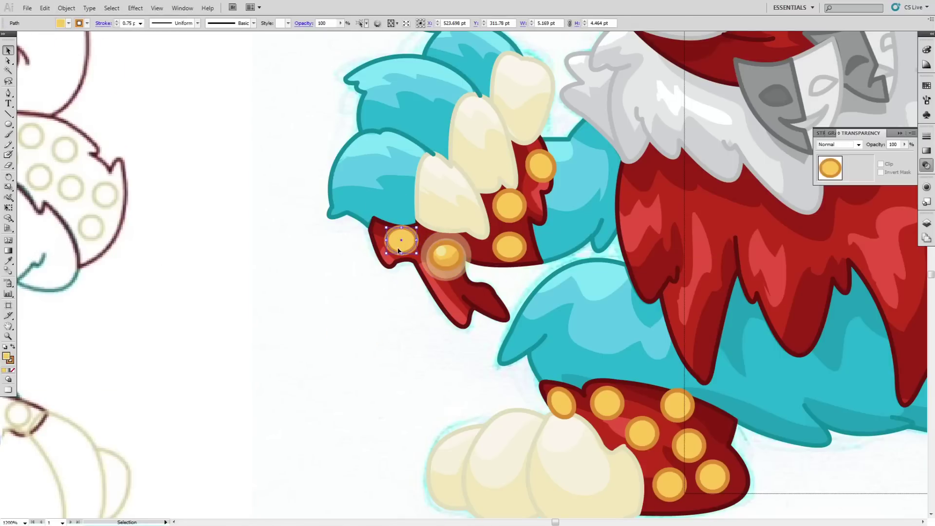
key("Delete")
left_click(450, 263)
key("ctrl+shift+a")
left_click_drag(450, 264, 526, 213)
key("ctrl+shift+a")
left_click(520, 209)
key("Delete")
left_click(345, 299)
Replace the plain spot at the upper end of the raised paw's cuff with a tilted copy of the glowing spot
left_click(549, 171)
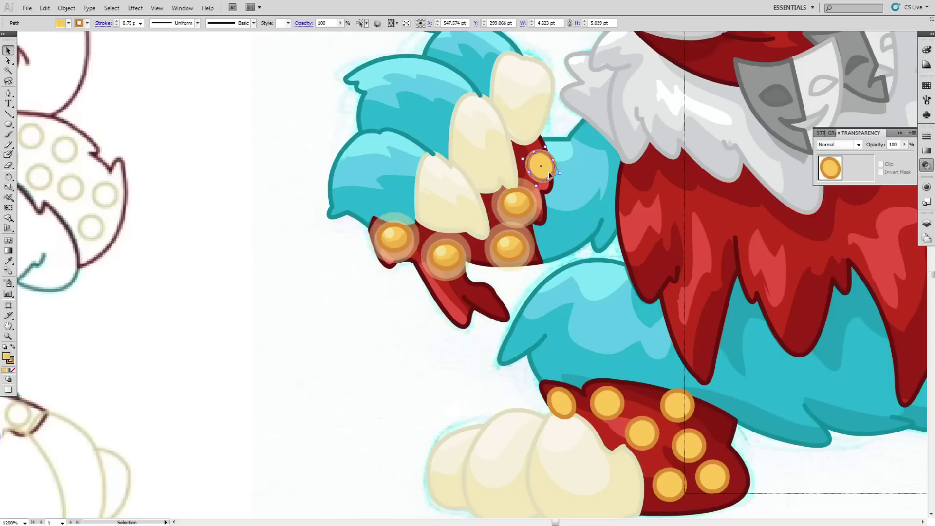
key("Delete")
left_click(524, 208)
left_click_drag(524, 208, 575, 152)
left_click(321, 355)
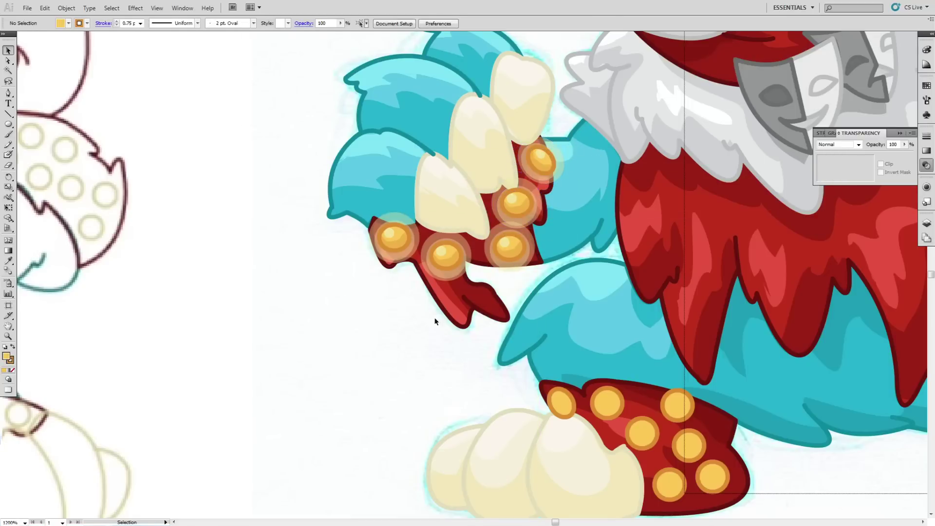
Copy the tilted glowing spot onto the corner of the foot cuff below the raised paw and replace the plain spot beside it
left_click_drag(544, 163, 565, 398)
left_click(569, 405)
key("Delete")
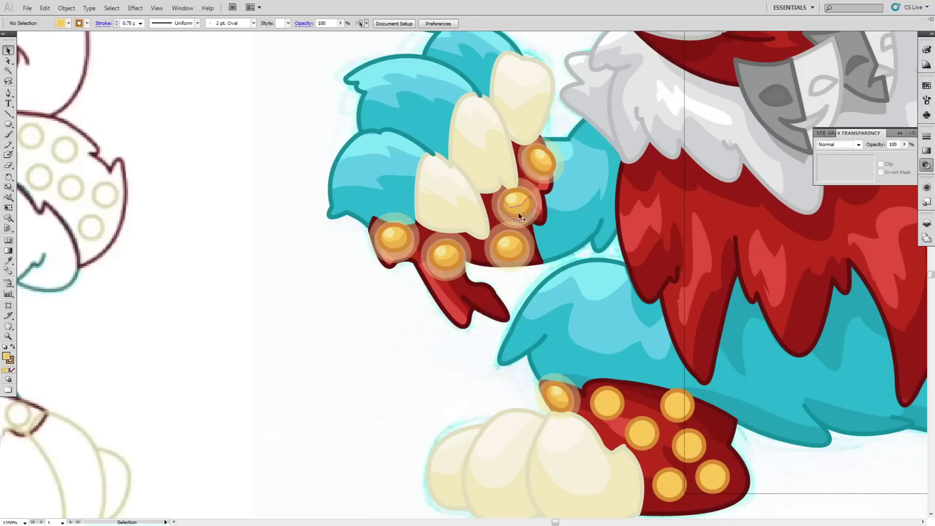
left_click(447, 259)
left_click_drag(446, 259, 672, 405)
left_click(365, 406)
left_click(606, 404)
key("Delete")
Replace the remaining plain spots on the same foot cuff with copies of the glowing spot
left_click(643, 434)
key("Delete")
left_click(668, 484)
key("Delete")
left_click(721, 480)
key("Delete")
left_click(697, 448)
key("Delete")
left_click(777, 453)
left_click(681, 403)
key("Delete")
left_click_drag(668, 373, 700, 381)
left_click(44, 8)
left_click(51, 22)
left_click(45, 9)
left_click(51, 21)
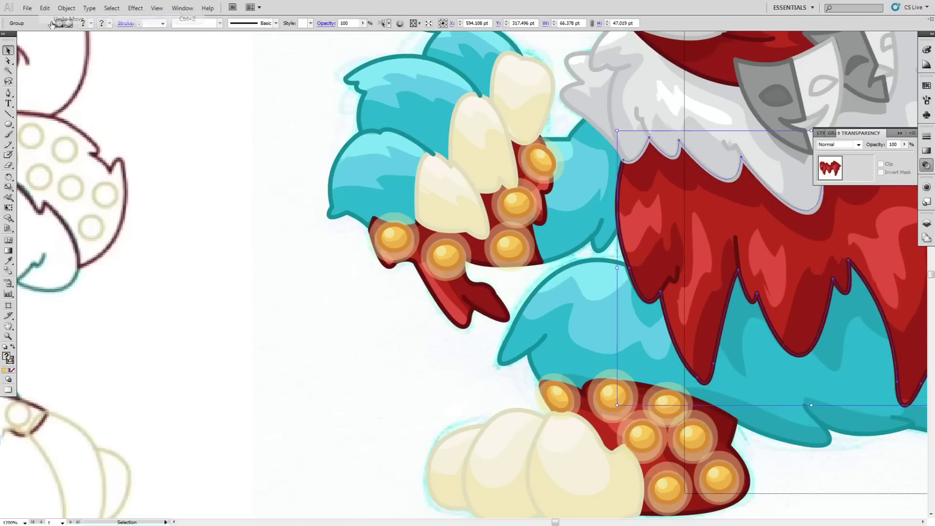
left_click(664, 399)
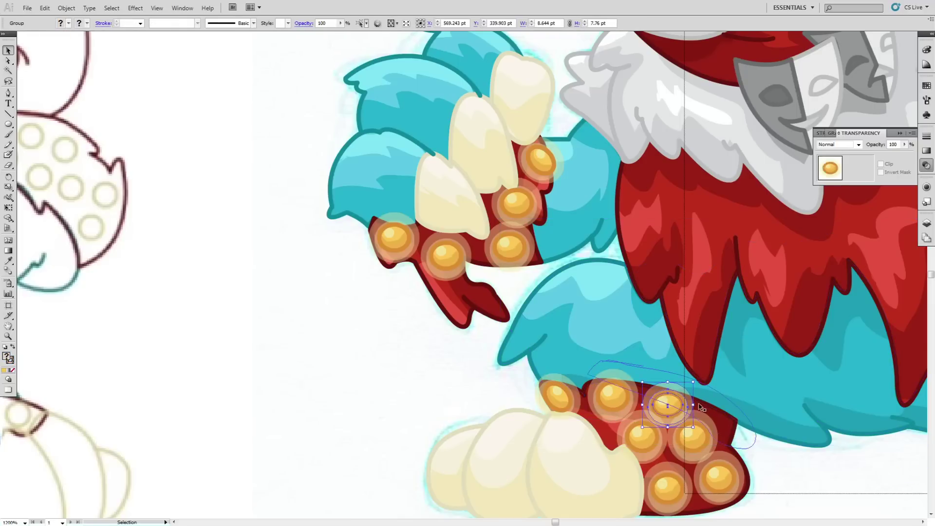
left_click_drag(700, 405, 706, 408)
left_click(45, 8)
left_click(51, 21)
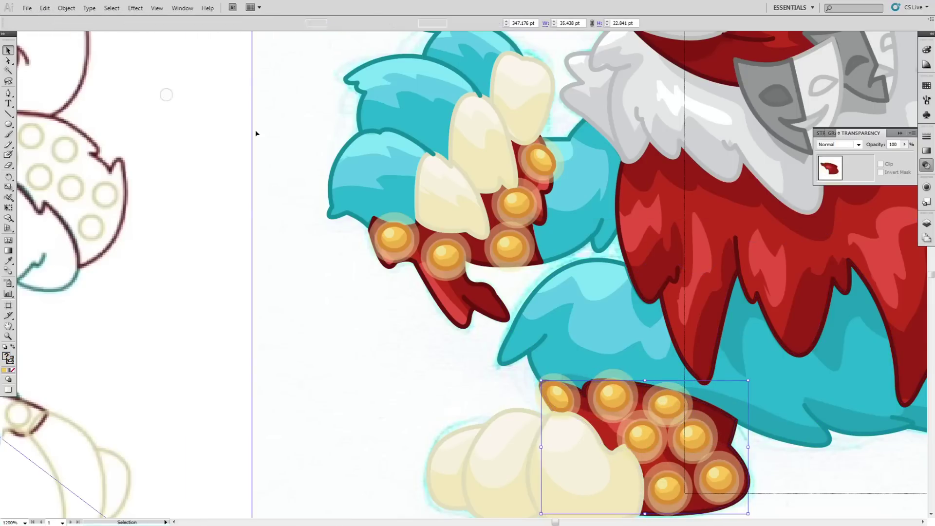
Replace the lower plain spots on the other foot's cuff with copies of the glowing spot
left_click_drag(640, 387, 662, 399)
key("ctrl+shift+a")
key("ctrl+shift+a")
key("ctrl+minus")
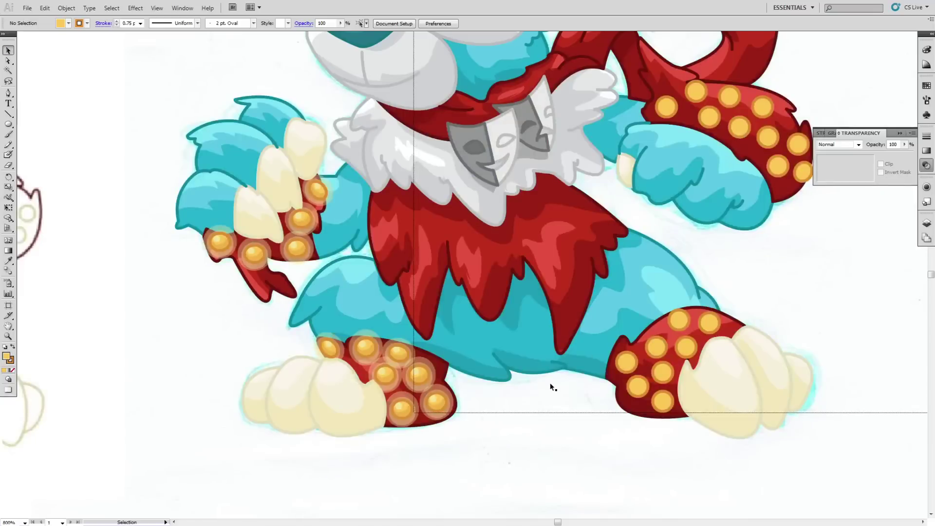
left_click(637, 388)
key("Delete")
mouse_move(578, 419)
left_mouse_down()
mouse_move(635, 388)
mouse_move(667, 403)
left_mouse_up()
left_click(660, 404)
key("Delete")
key("ctrl+shift+a")
left_click(664, 374)
key("backslash")
left_click_drag(635, 479, 627, 487)
left_click(10, 52)
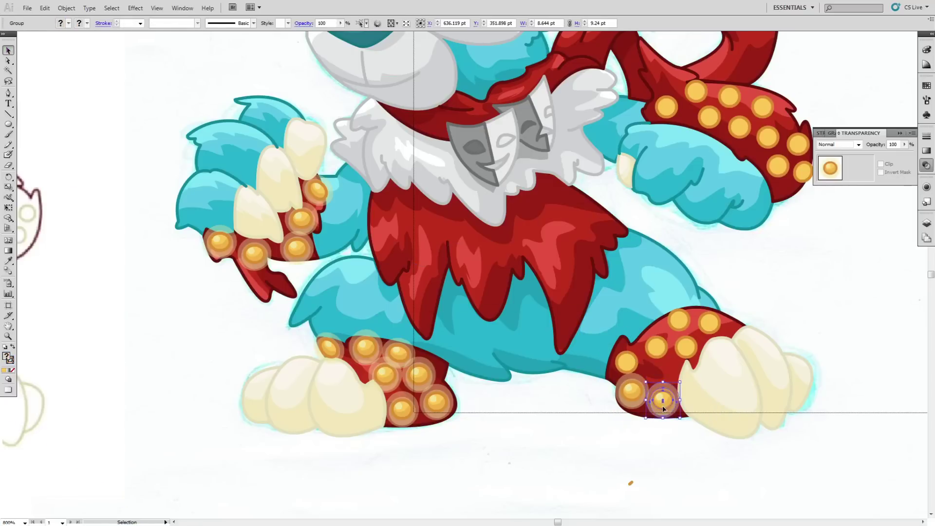
Replace the plain spots across the middle of that second foot's cuff with glowing copies
double_click(652, 342)
double_click(606, 481)
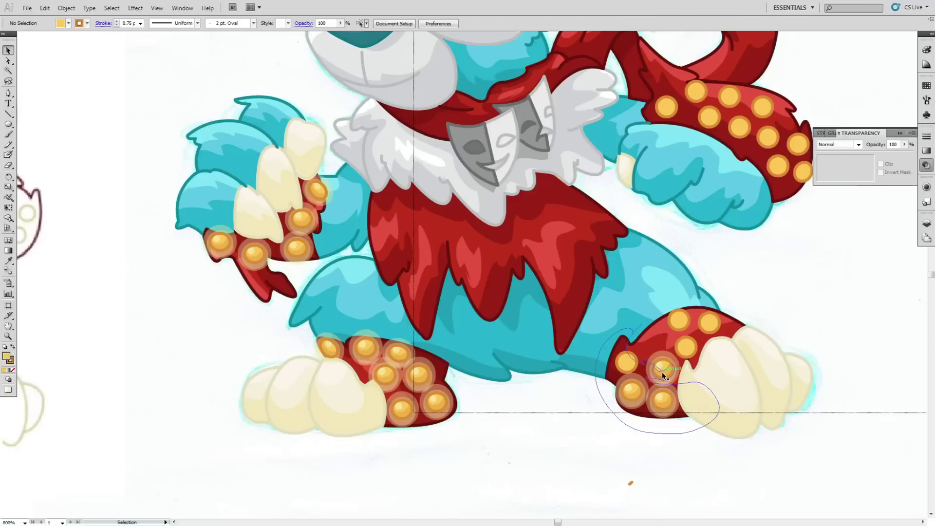
left_click(627, 363)
key("Delete")
left_click_drag(633, 394, 623, 356)
key("ctrl+shift+a")
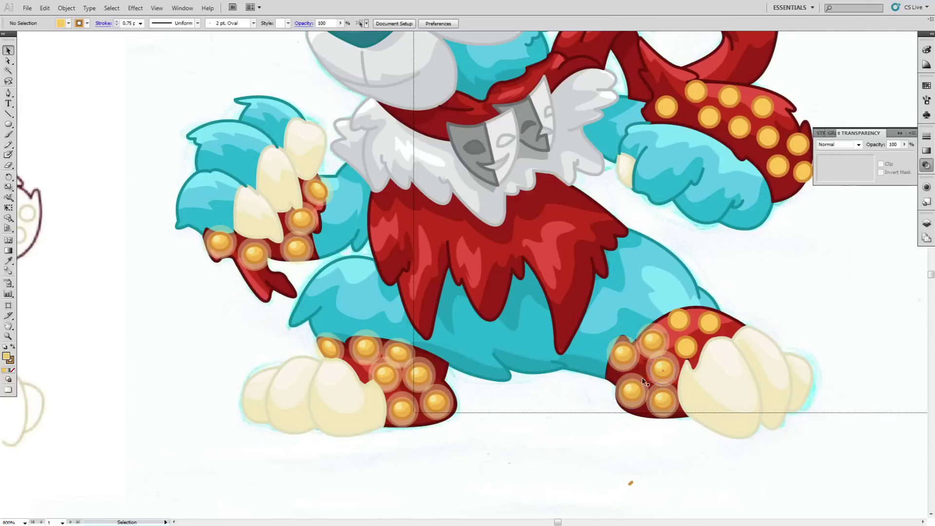
double_click(690, 357)
key("Delete")
double_click(601, 484)
double_click(667, 374)
double_click(675, 388)
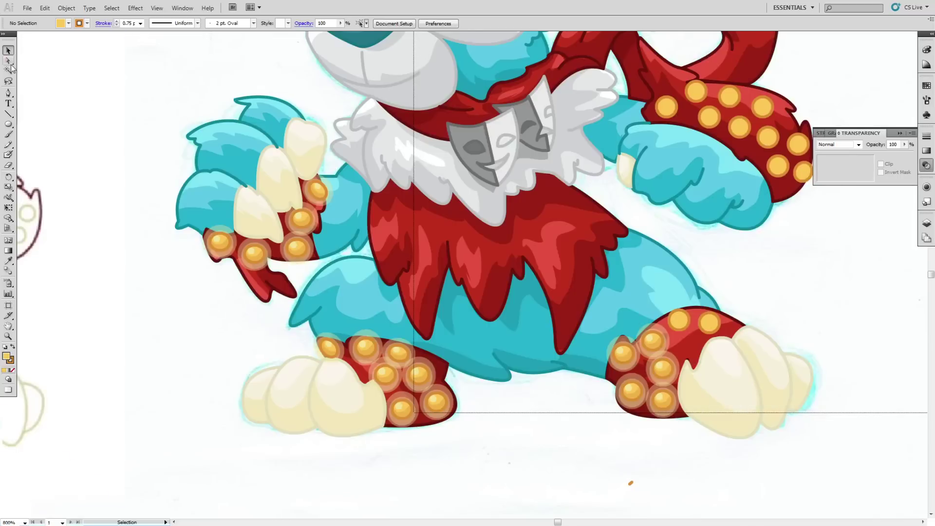
Delete the stray mark below the foot and replace the two plain spots at the top of the cuff with glowing copies
left_click(631, 483)
key("Delete")
left_click(663, 371)
left_click_drag(663, 372, 690, 327)
left_click(714, 325)
key("Delete")
left_click(681, 322)
key("Delete")
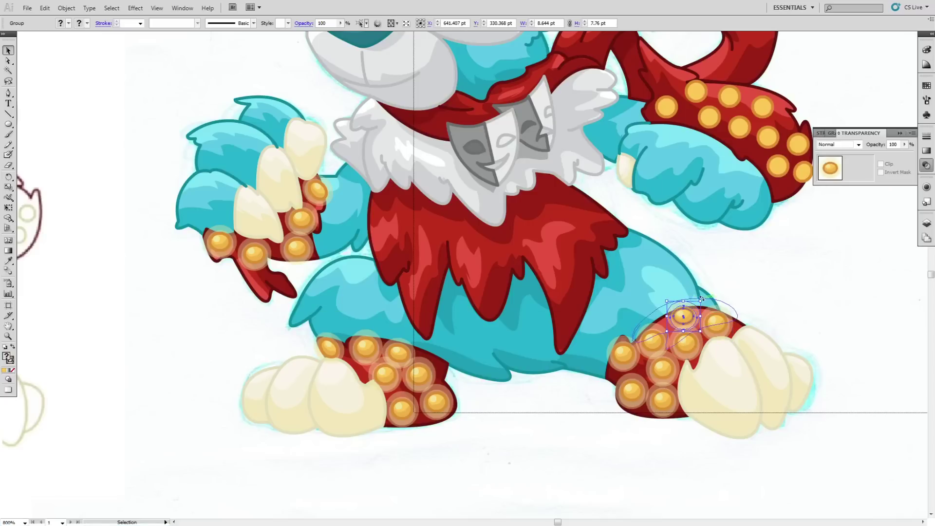
left_click(774, 286)
Replace the plain spots near the outer end of the lowered arm's cuff with copies of the glowing spot
left_click_drag(558, 522, 561, 522)
left_click_drag(398, 343, 515, 169)
left_click(574, 157)
left_click(538, 145)
key("Delete")
left_click_drag(591, 205, 467, 100)
left_click(556, 148)
left_click(507, 137)
key("Delete")
left_click(575, 128)
left_click(481, 133)
key("Delete")
Replace the plain spots along the upper and inner part of the lowered arm's cuff with glowing copies
left_click(590, 119)
left_click(580, 108)
key("ctrl+shift+a")
left_click(470, 100)
key("Delete")
key("ctrl+shift+a")
left_click(455, 115)
key("Delete")
left_click_drag(477, 135, 435, 80)
left_click(588, 94)
left_click(439, 94)
key("Delete")
left_click(577, 74)
left_click(406, 108)
key("Delete")
left_click_drag(440, 119, 403, 105)
left_click(610, 103)
Draw a freehand orange shadow shape about 39 by 23 pt inside the yellow tip of the curved red tail
key("z")
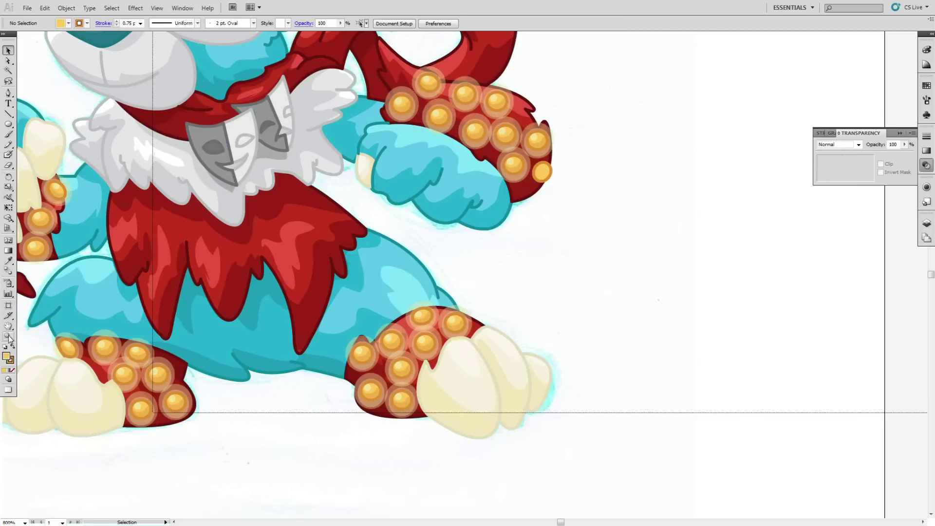
left_click(542, 143, "alt")
left_click(298, 289, "alt")
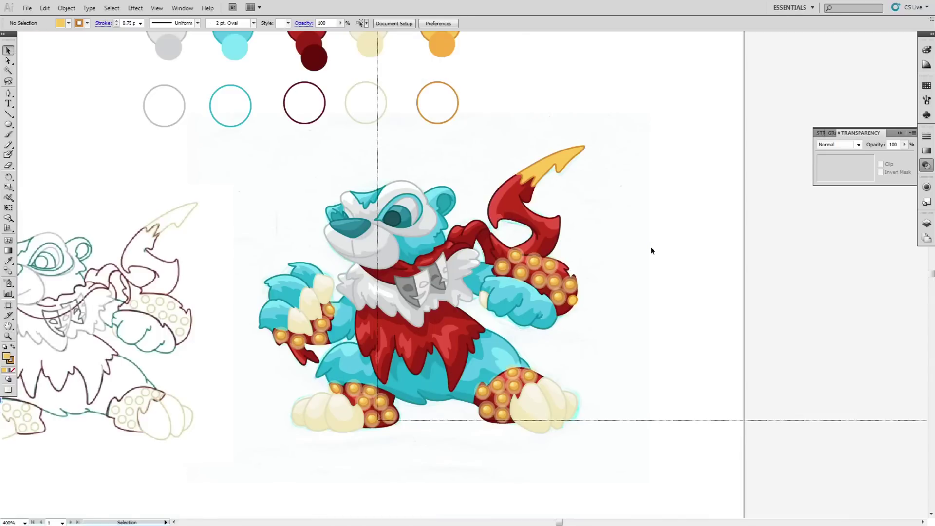
left_click(542, 172)
key("shift+d")
key("n")
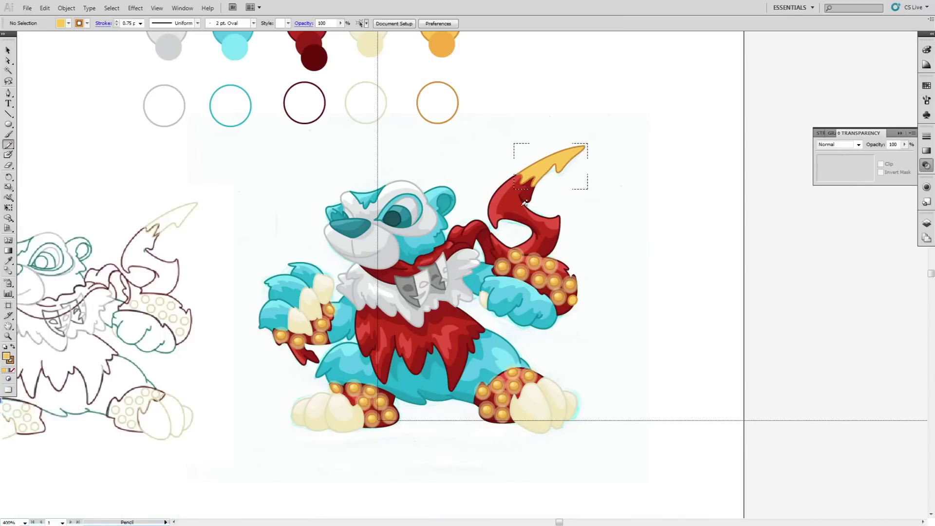
left_click_drag(525, 177, 523, 180)
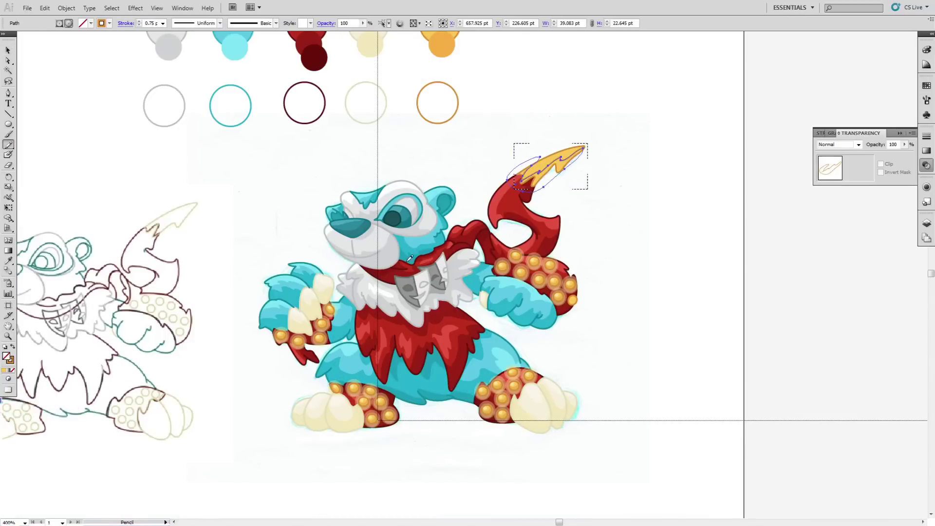
left_click(225, 151, "ctrl")
left_click(9, 145)
Draw a highlight about 27 by 14 pt inside the yellow tail tip and fill it with the pale yellow sampled from a spot
left_click_drag(549, 154, 547, 155)
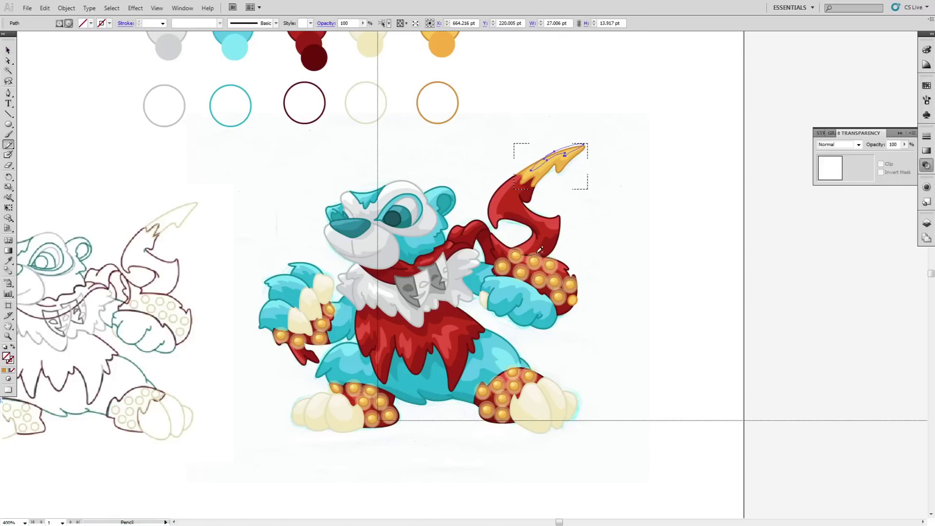
left_click(516, 251)
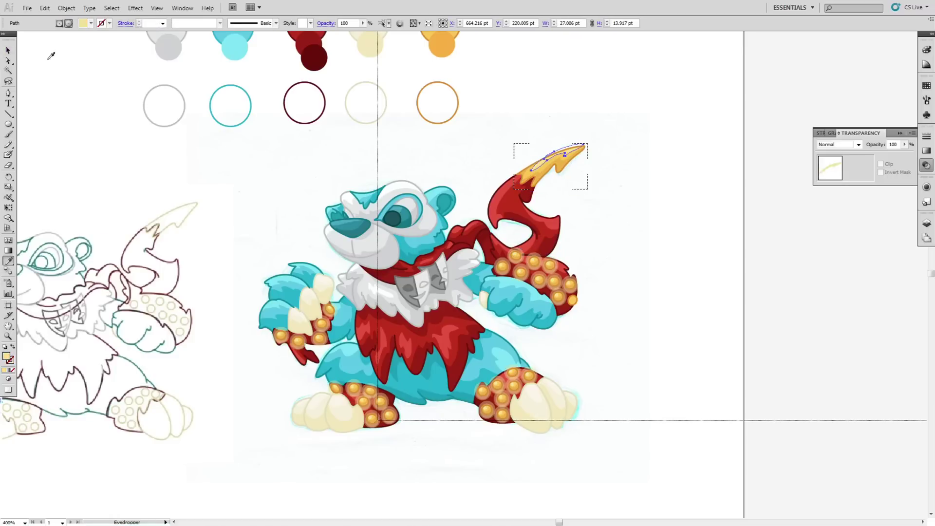
left_click(8, 50)
left_click(694, 190)
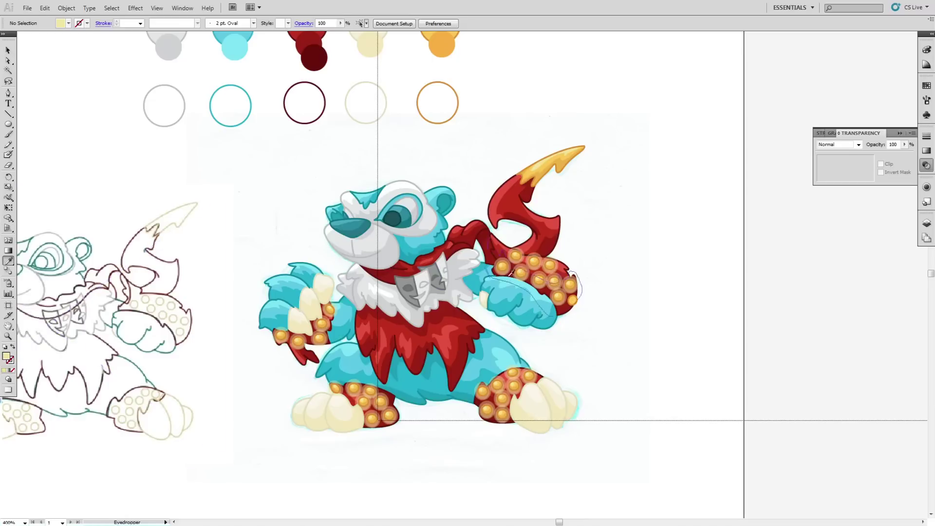
Draw a glow shape with the Pen tool around the yellow tail tip and give it the spots' pale yellow glow at 39% opacity
left_click(540, 196)
left_click(553, 173)
left_click_drag(568, 169, 570, 147)
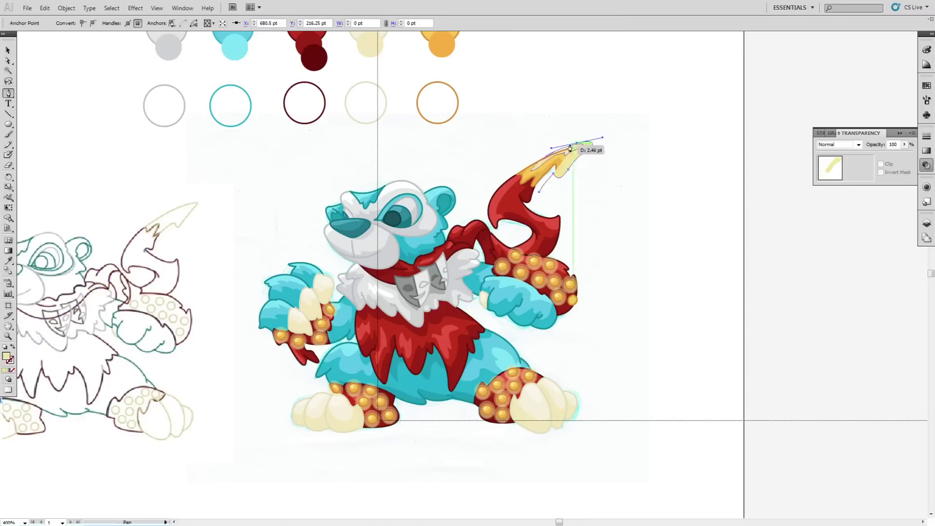
left_click_drag(513, 179, 544, 173)
left_click(517, 180)
left_click(405, 188)
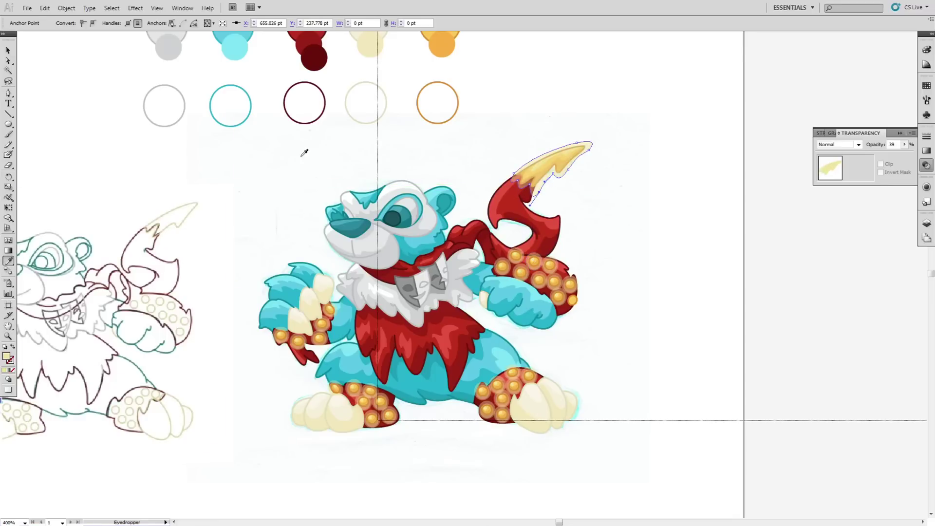
left_click(636, 179)
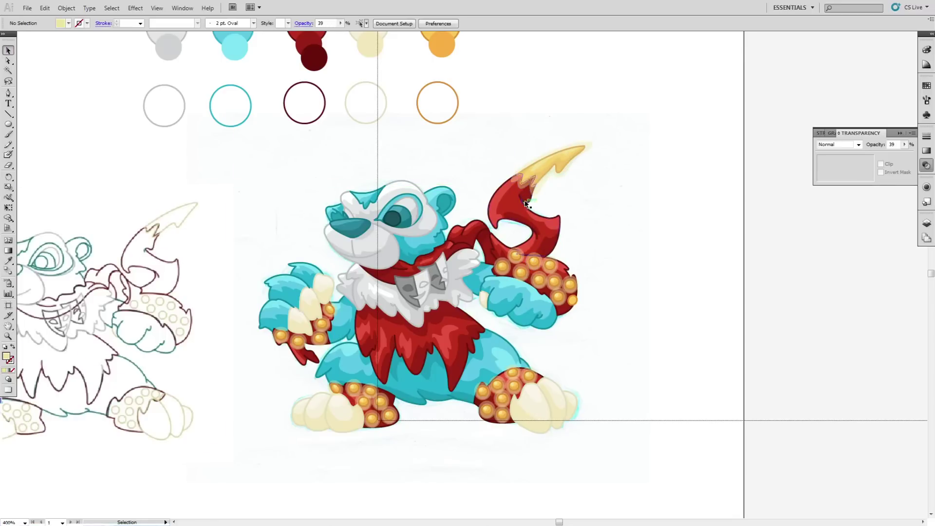
Draw a second Pen tool glow shape around the tail tip and match its appearance to the spots' translucent glow
left_click(535, 201)
key("p")
left_click(508, 175)
left_click_drag(579, 141, 623, 130)
left_click(559, 192)
left_click_drag(550, 204, 452, 238)
left_click(520, 234)
left_click(493, 243)
left_click(454, 265)
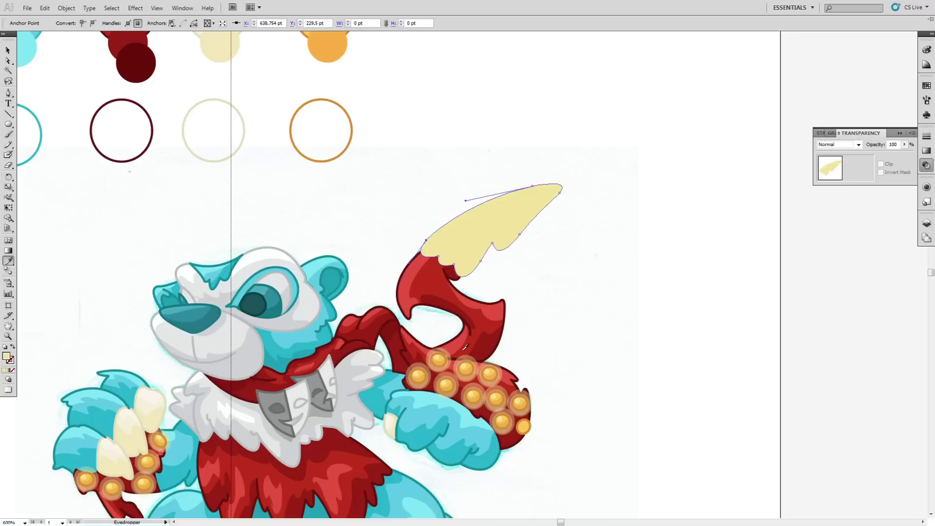
left_click(450, 359)
Bring the yellow tail tip in front of its two glow shapes
left_click(8, 50)
left_click(606, 193)
left_click_drag(539, 176, 558, 193)
left_click_drag(550, 191, 532, 210)
left_click(529, 206)
left_click(63, 9)
mouse_move(78, 30)
left_click(214, 31)
left_click(628, 214)
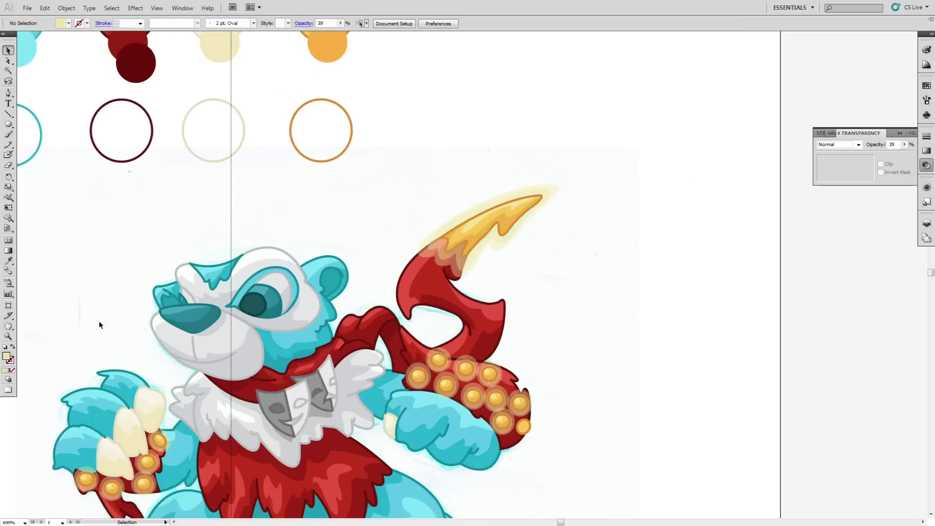
Try shading the front mask's eye hole with a clipped dark gray Pencil shape about 7 by 4 pt at 56% opacity
left_click(9, 336)
left_click(403, 324, "alt")
left_click(431, 336)
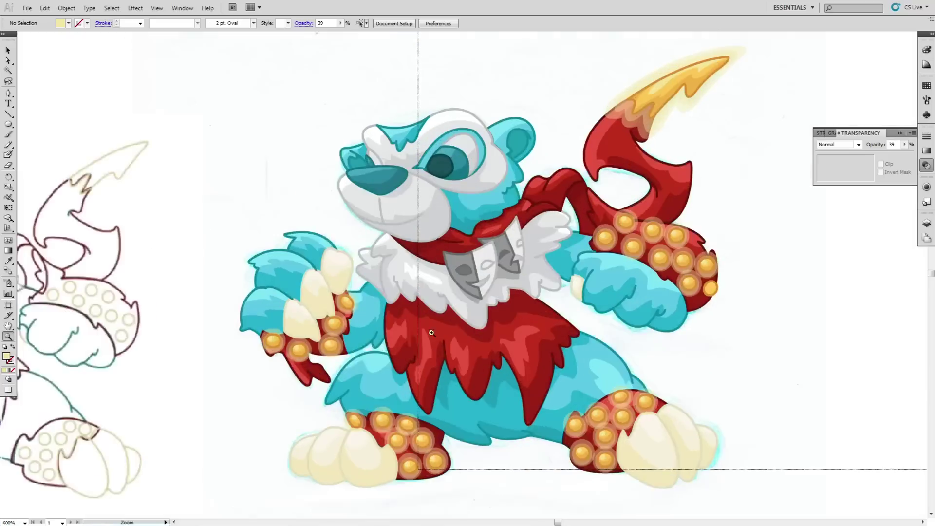
left_click(400, 274)
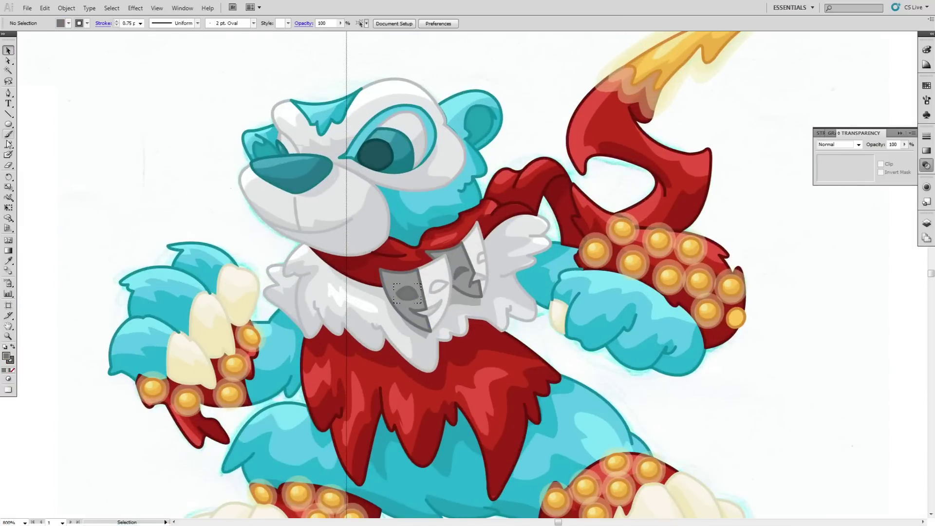
left_click_drag(412, 288, 418, 291)
left_click(927, 164)
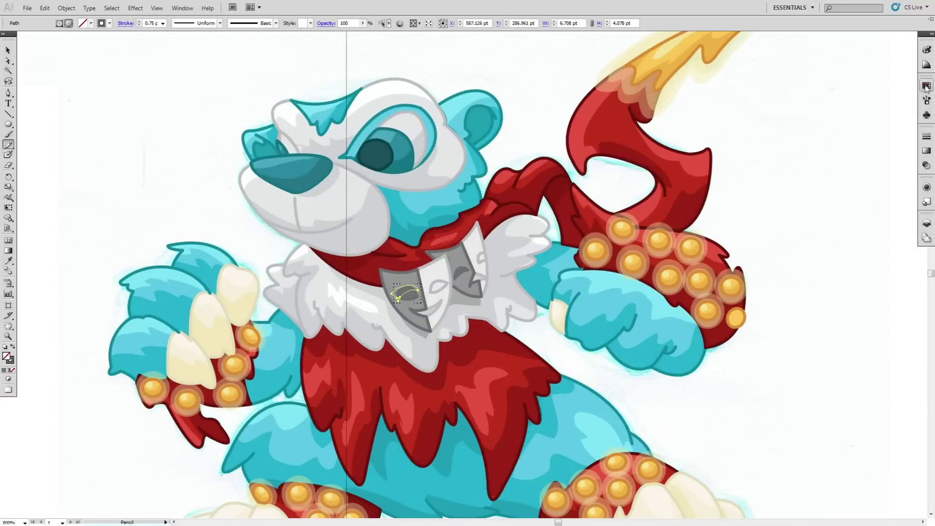
left_click(926, 86)
left_click(926, 164)
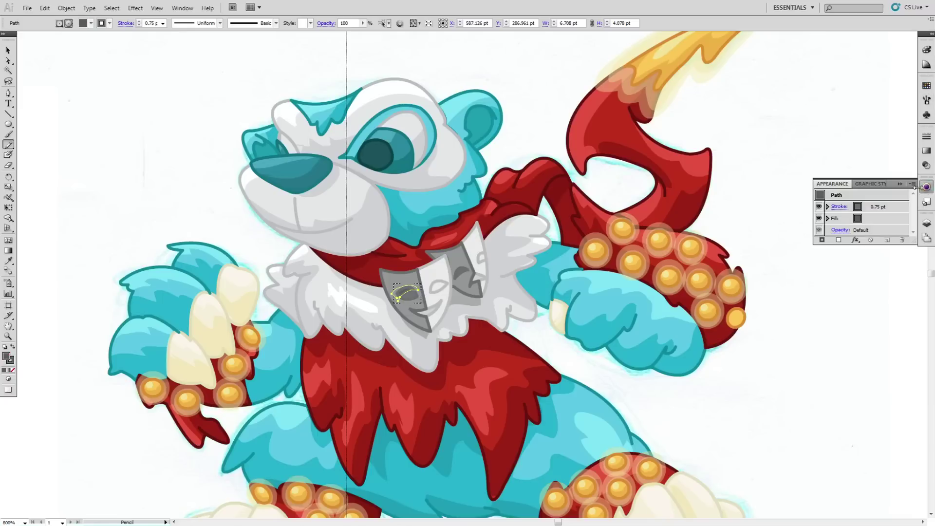
left_click(8, 51)
left_click(81, 68)
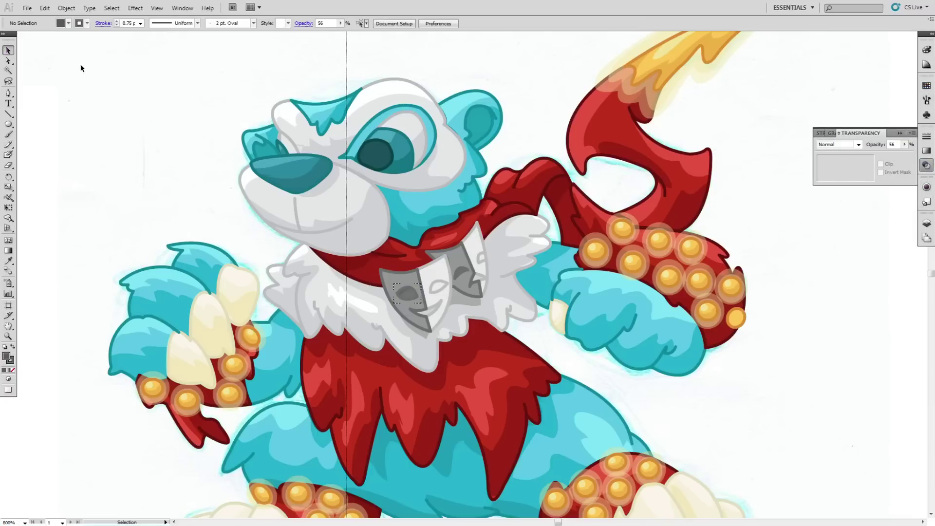
Draw a Pencil shadow about 7 by 4 pt inside the front mask's eye hole, filled black without stroke at 37% opacity
left_click_drag(409, 292, 397, 295)
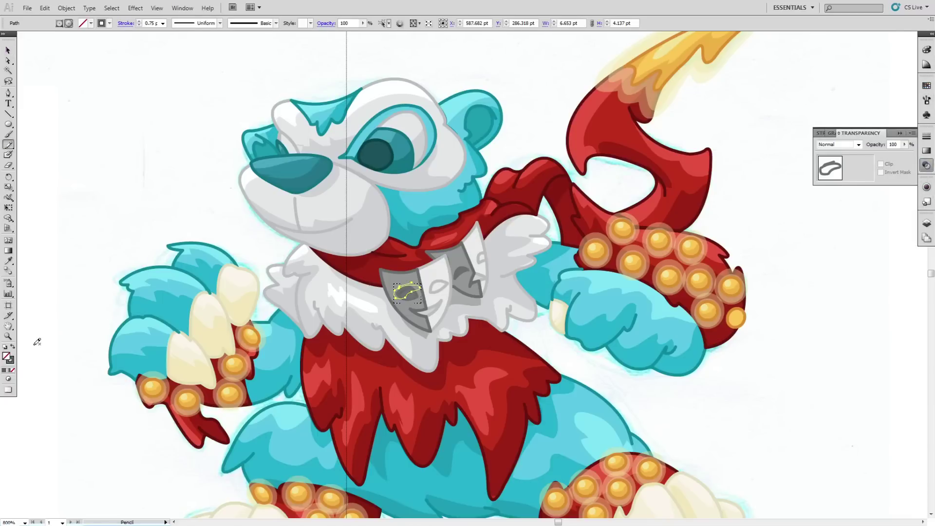
left_click(926, 85)
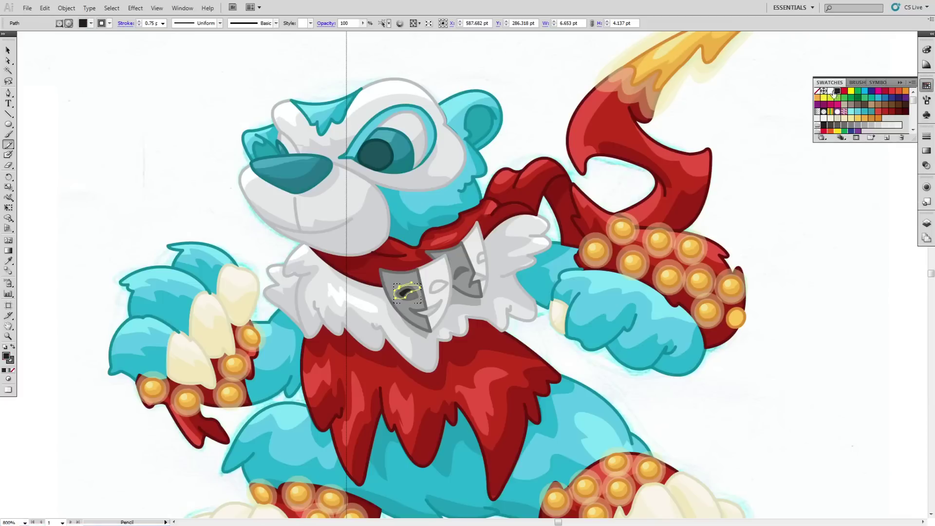
left_click(12, 370)
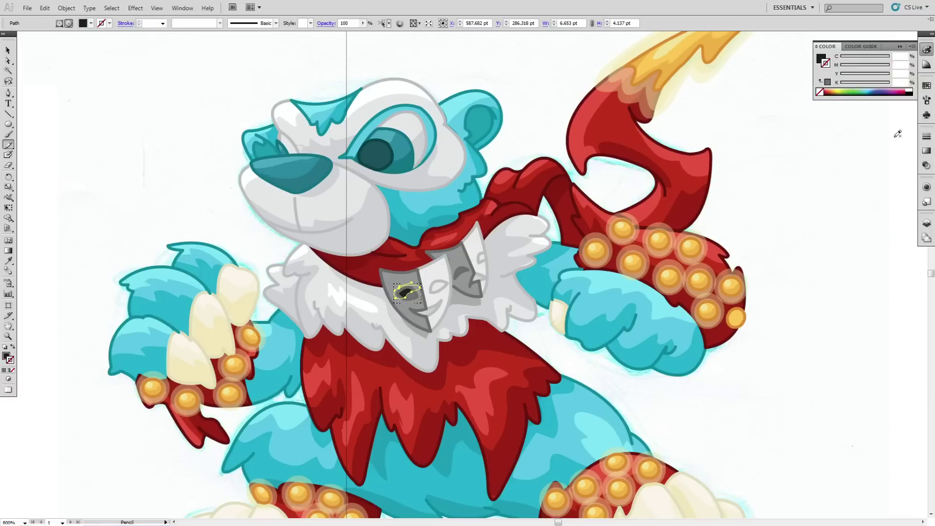
left_click(927, 165)
left_click_drag(870, 155, 873, 153)
left_click(8, 51)
left_click(67, 53)
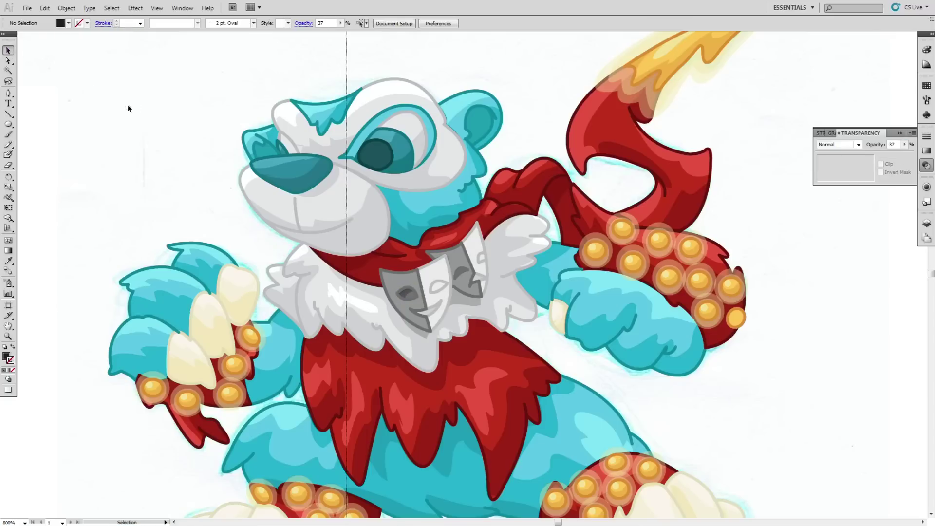
Set the rear mask's eye hole fill to dark gray C 64.35, M 57.6, Y 57.54, K 36.23
left_click(460, 273)
double_click(6, 357)
left_click(346, 291)
left_click(569, 208)
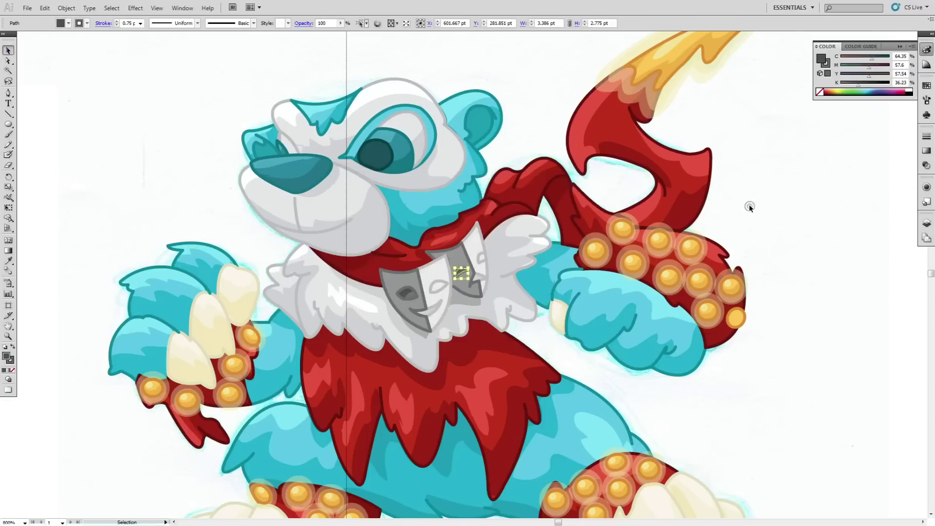
left_click(782, 216)
Draw a clipped shadow about 10 by 7 pt inside the near eye's pupil, filled with its dark teal outline color and no stroke
left_click(379, 161)
left_click(8, 379)
left_click(34, 412)
left_click(96, 434)
left_click(8, 145)
left_click_drag(362, 161, 386, 156)
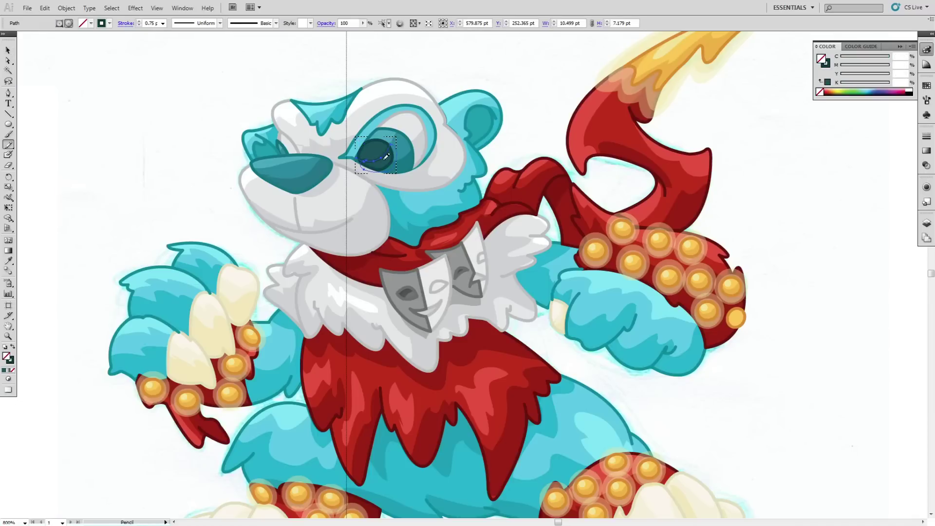
left_click(12, 347)
key("v")
left_click(111, 83)
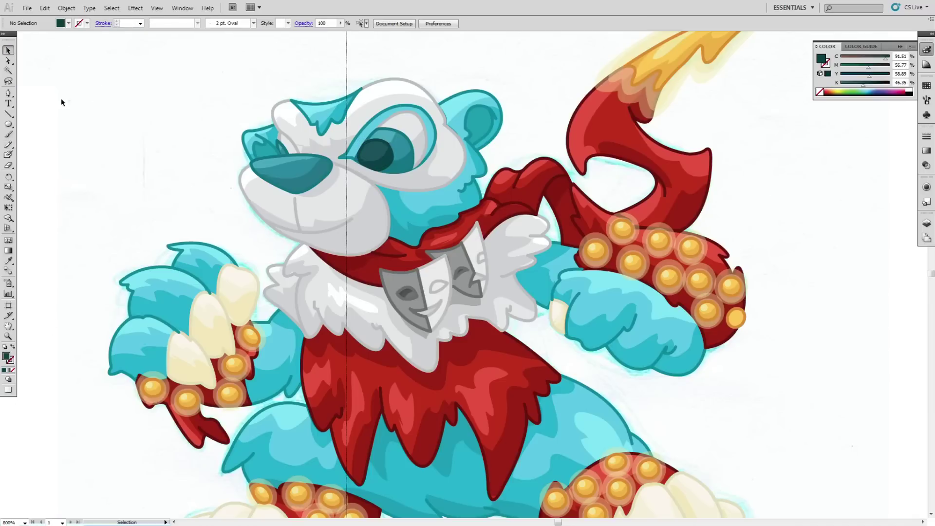
Draw a clipped shadow about 12 by 15 pt on the upper arm beside the fur collar and match it to the face's teal shadow
key("z")
left_click(538, 325, "alt")
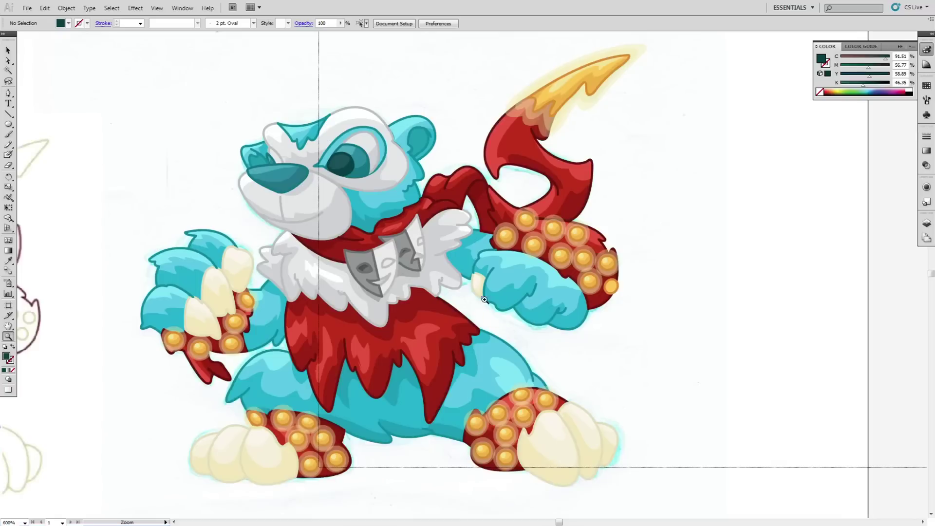
left_click(7, 61)
left_click(479, 239)
left_click(9, 379)
left_click(37, 411)
left_click(111, 435)
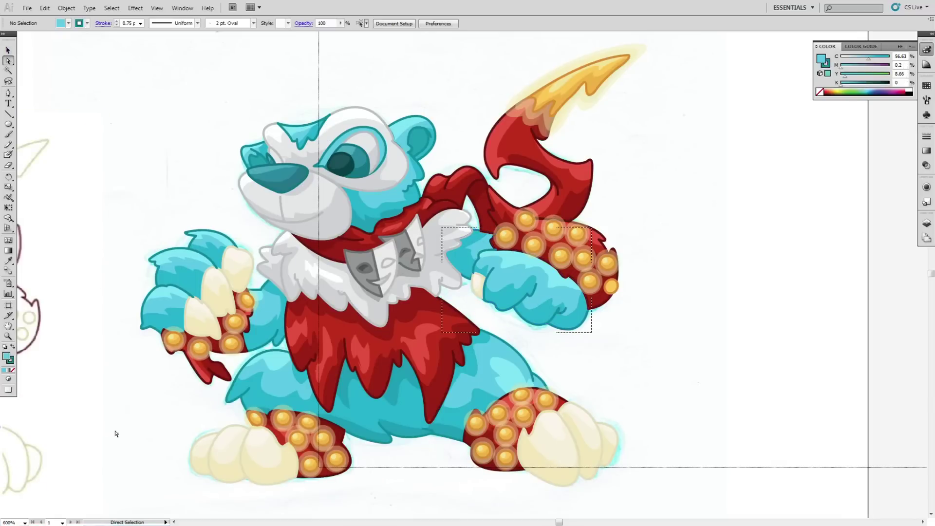
left_click_drag(439, 250, 437, 253)
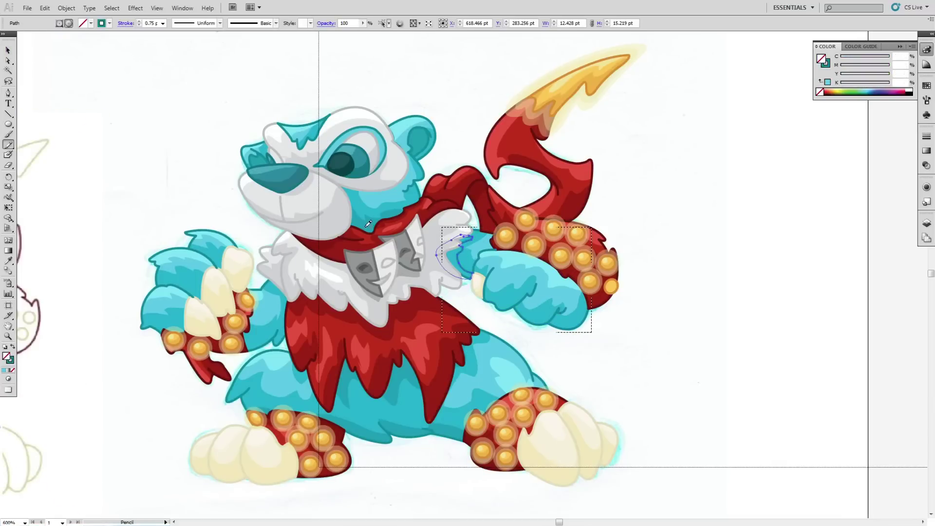
key("i")
left_click(369, 222)
key("v")
double_click(93, 56)
Draw a clipped shadow on the lower part of the raised arm beside the red cape and match it to the face's teal shadow
key("a")
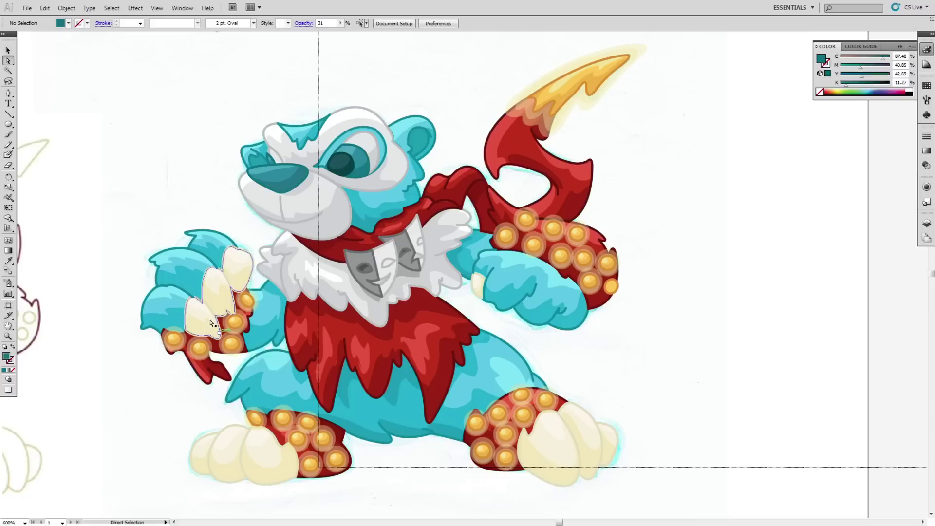
left_click(265, 319)
left_click(13, 377)
left_click(103, 339)
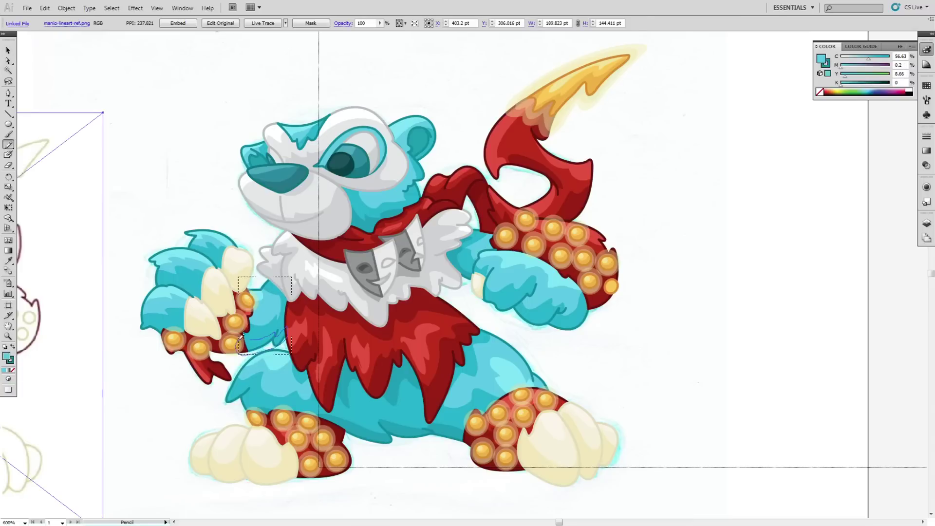
left_click_drag(240, 336, 239, 338)
left_click(367, 218)
key("v")
left_click(198, 144)
Try adding a teal shadow about 34 by 13 pt along the lower edge of the lowered forearm
key("a")
left_click(558, 326)
left_click(146, 427)
key("n")
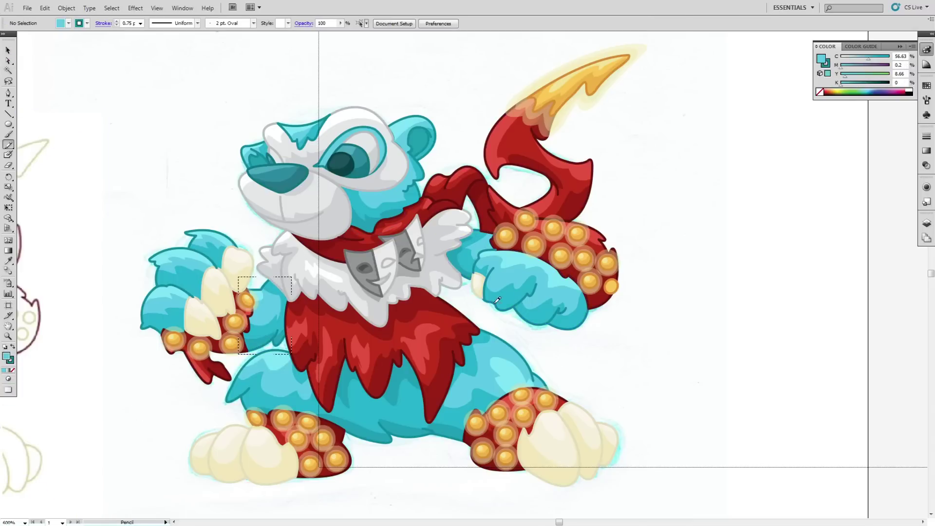
left_click_drag(502, 300, 502, 301)
left_click(8, 260)
left_click(366, 241)
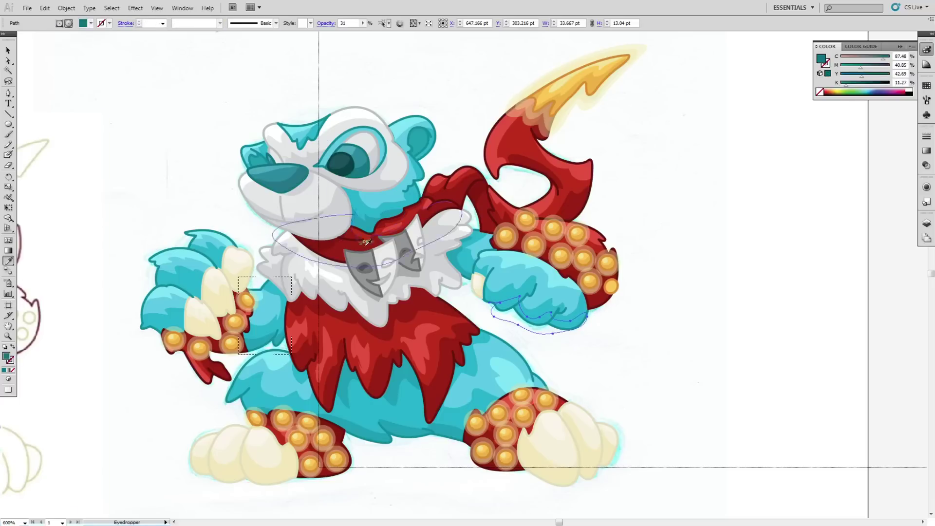
key("ctrl+shift+a")
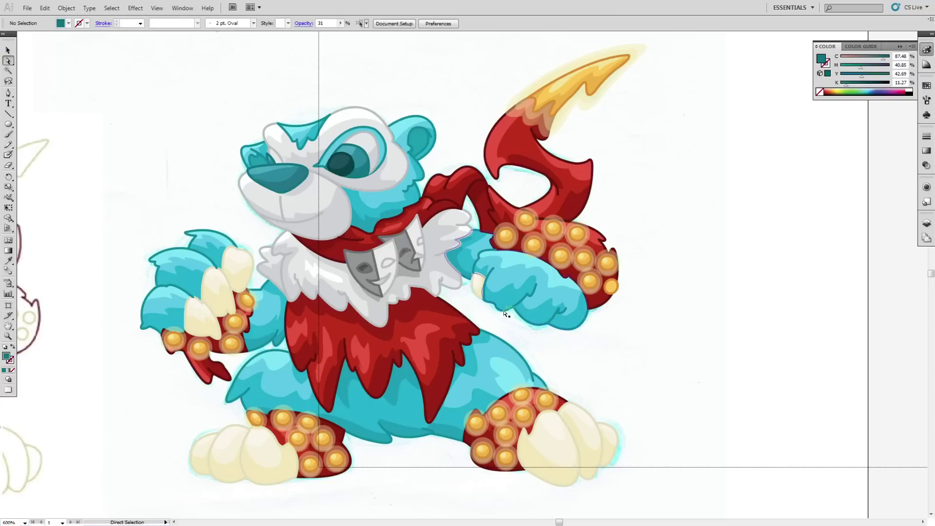
Draw a shadow clipped inside the lowered forearm along its lower edge and match it to the raised arm's 31% opacity teal shadow
left_click(505, 311)
left_click(8, 379)
left_click(39, 412)
left_click(141, 176)
key("n")
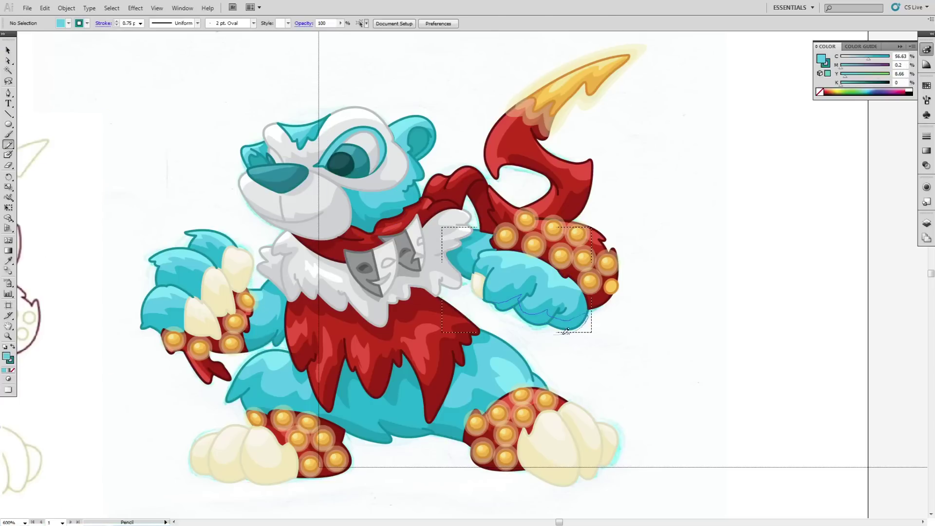
left_click_drag(566, 330, 498, 316)
key("i")
left_click(254, 344)
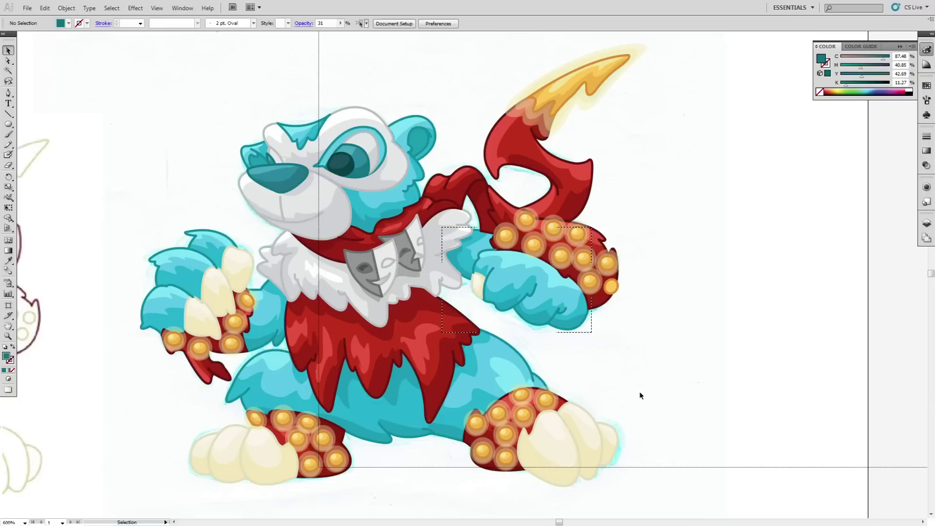
Draw a clipped shadow inside the dark teal inner ear and give it the nose shadow's dark teal at 37% opacity
left_click(418, 141)
left_click(9, 378)
left_click(39, 412)
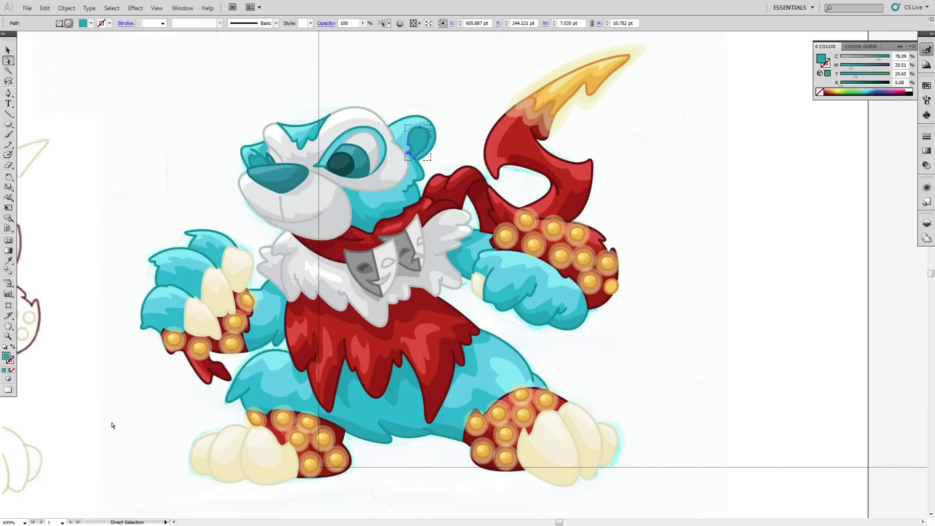
left_click(91, 420)
left_click_drag(425, 127, 411, 155)
key("i")
left_click(287, 178)
key("v")
key("ctrl+shift+a")
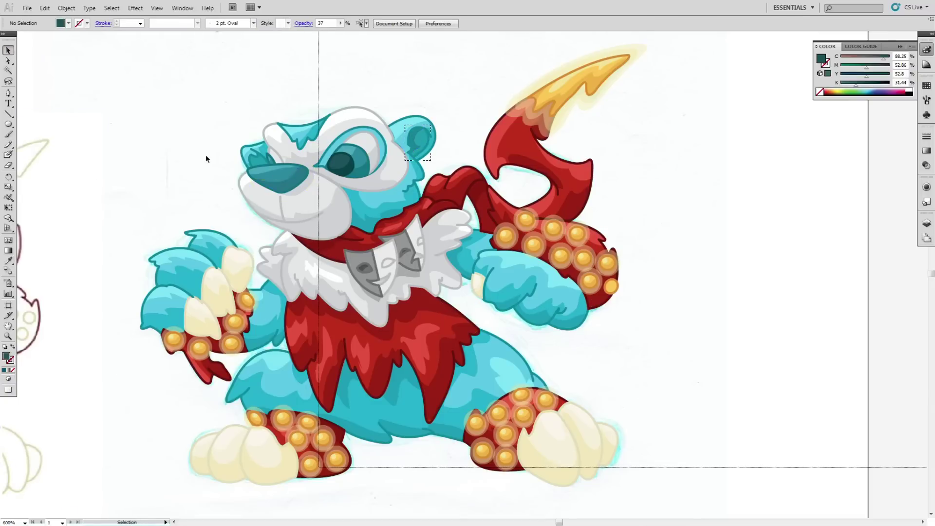
Draw a clipped shadow in the dark teal far eye area behind the nose and match it to the near eye's 37% opacity shadow
left_click(245, 149)
left_click(79, 400)
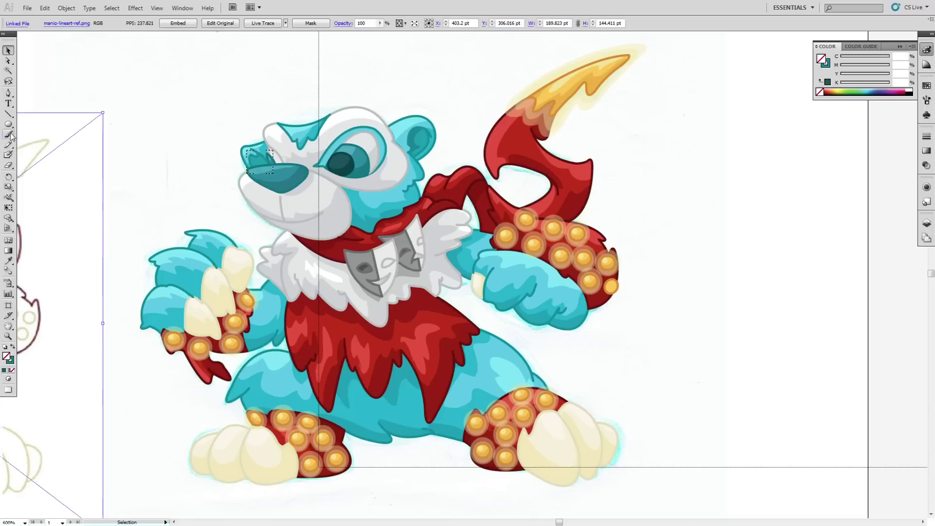
left_click_drag(257, 158, 249, 153)
key("i")
left_click(360, 153)
key("v")
double_click(143, 60)
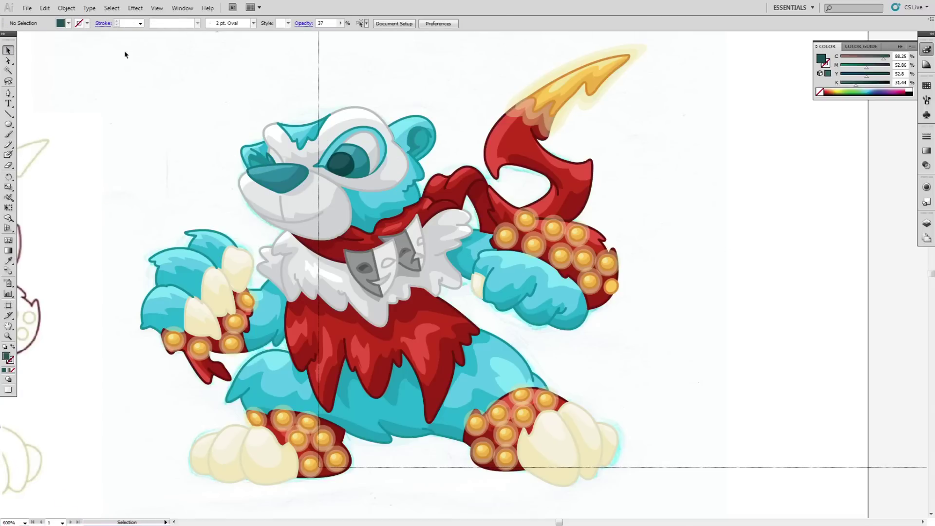
Create a new layer above the open layer for the eye highlights
left_click(926, 223)
left_click(912, 219)
left_click(824, 224)
key("Return")
Draw a larger and a smaller white circle without stroke as highlights on the near eye
key("l")
key("d")
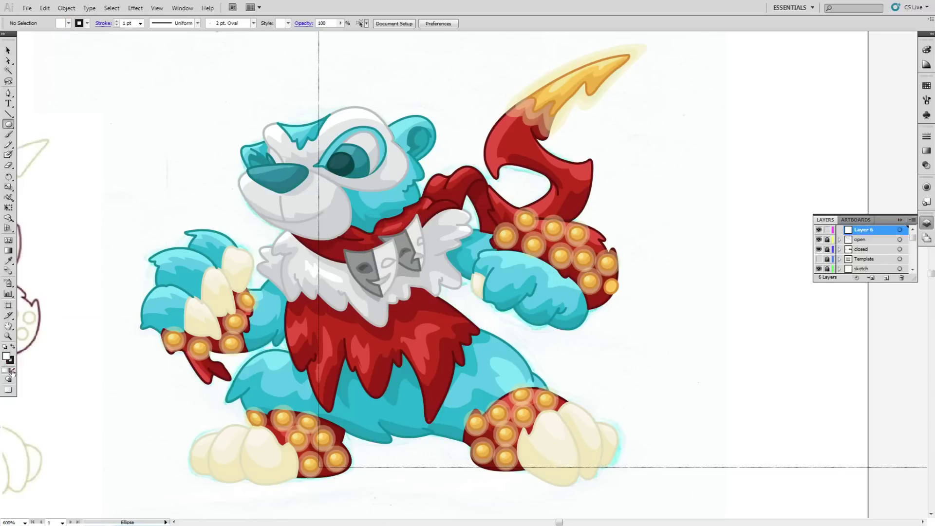
left_click(13, 371)
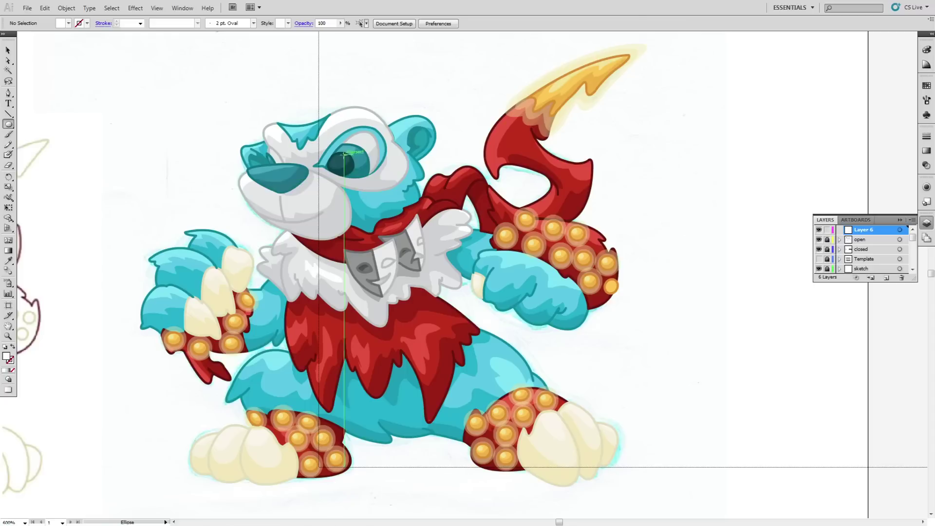
mouse_move(348, 154)
left_mouse_down()
mouse_move(358, 165)
mouse_move(363, 152)
left_mouse_up()
key("v")
left_click(150, 158)
key("l")
key("v")
left_click(99, 96)
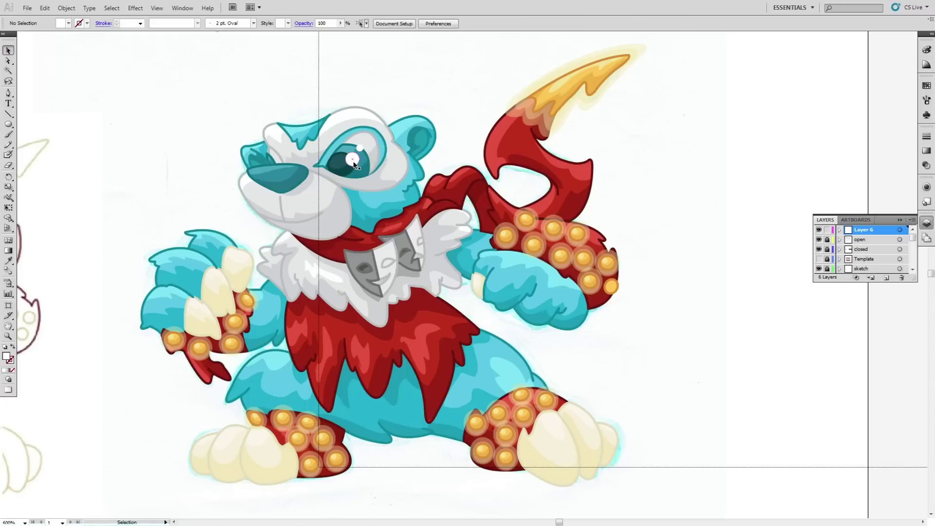
Draw a small white ellipse as a highlight on the far eye beside the nose
mouse_move(269, 154)
left_mouse_down()
mouse_move(275, 162)
mouse_move(273, 154)
left_mouse_up()
key("v")
left_click(266, 195)
Make the near eye's two highlight circles translucent, with the larger one at 62% opacity
left_click(360, 148)
left_click(926, 166)
left_click_drag(904, 144, 882, 160)
left_click(768, 240)
left_click(355, 163)
left_click(701, 182)
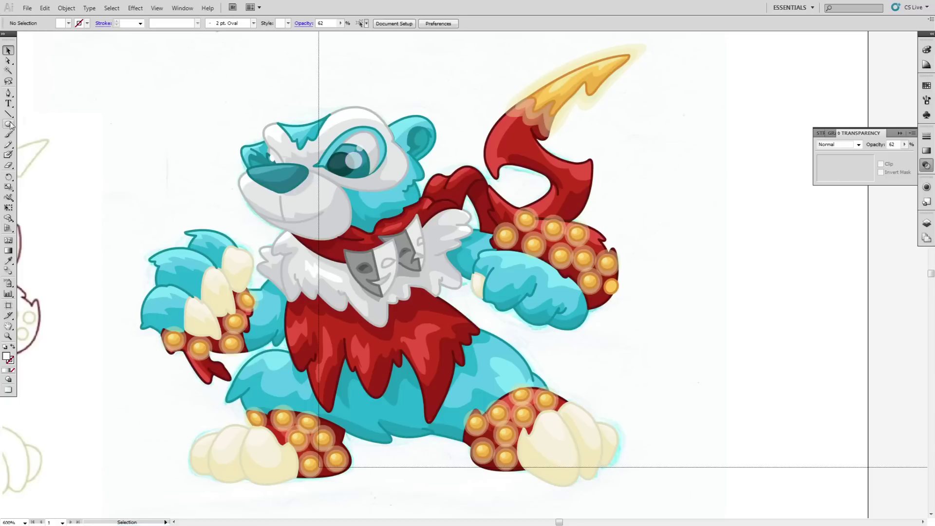
Draw a smaller opaque white circle in the middle of the near eye's large translucent highlight
left_click_drag(361, 162, 355, 161)
key("v")
left_click(342, 85)
Examine the whole shaded character from head and tail tip to feet
left_click(436, 308)
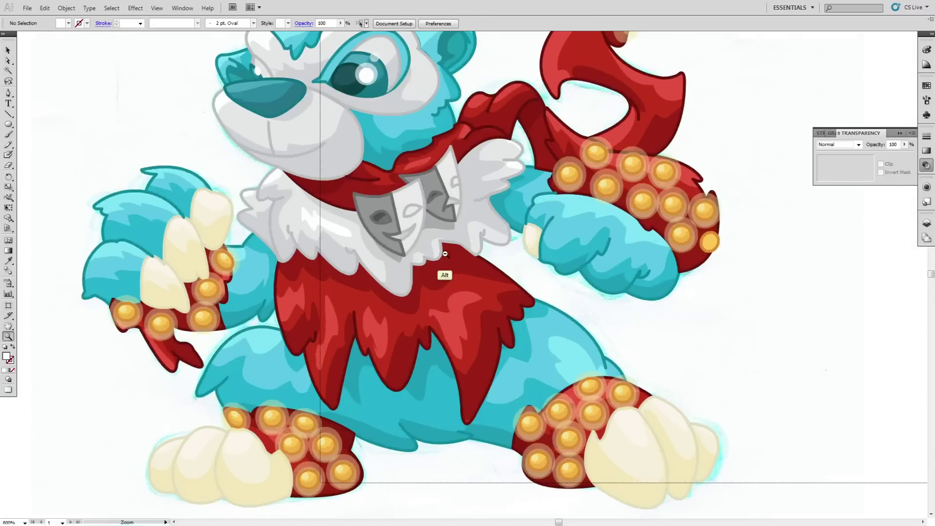
left_click(452, 273, "alt")
left_click(469, 279, "alt")
left_click(469, 284)
left_click_drag(931, 276, 931, 276)
scroll(930, 276, "down", 2)
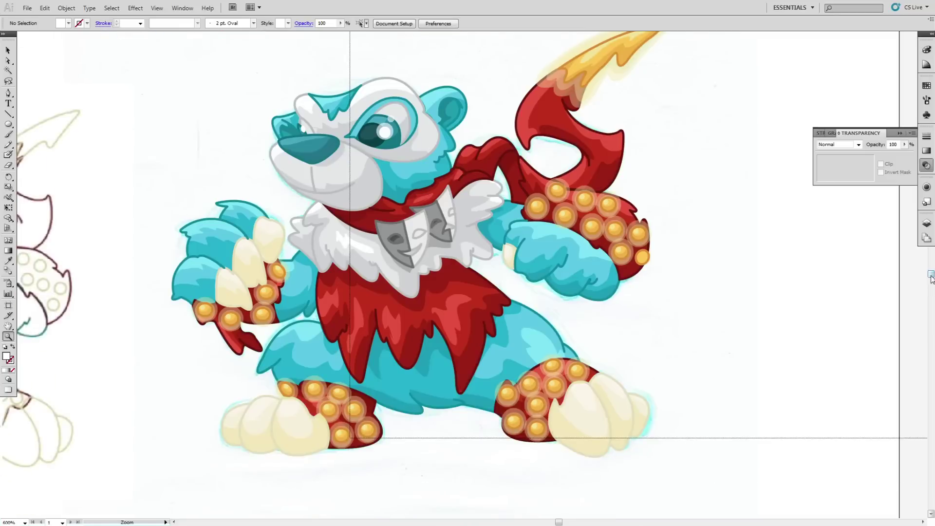
left_click(931, 36)
scroll(931, 39, "up", 1)
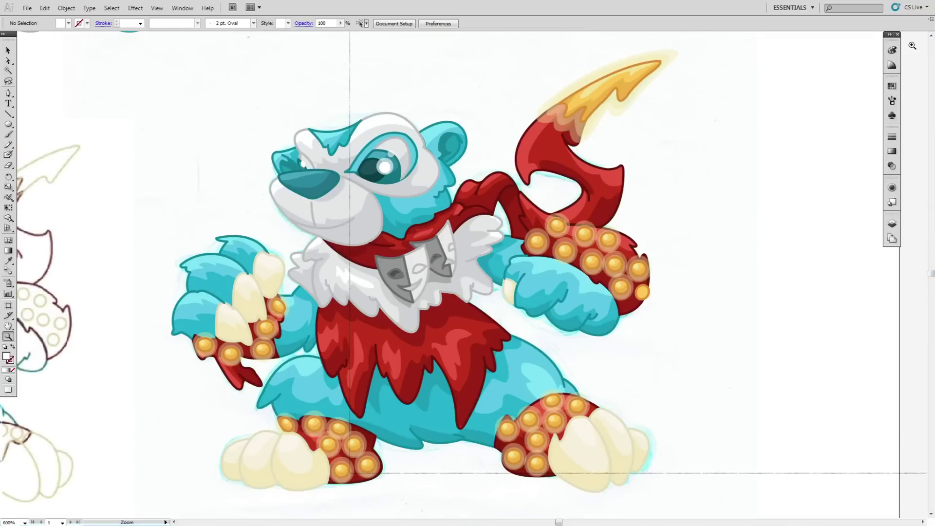